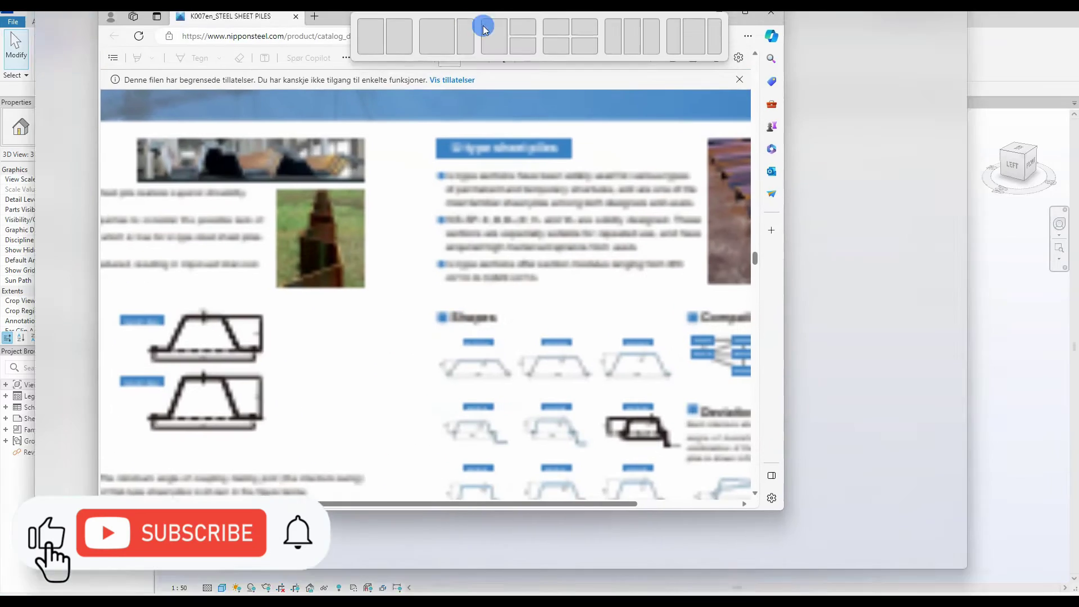
Examine the U-type sheet pile shapes and sectional properties in the steel sheet pile catalogue, and switch back to Revit.
double_click(626, 101)
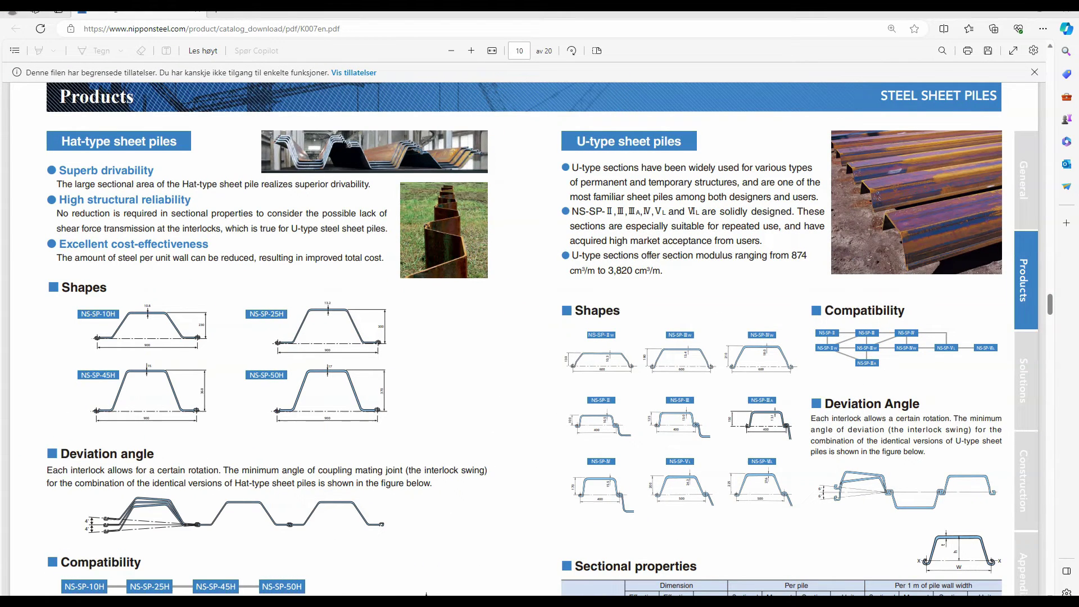
mouse_move(839, 124)
mouse_down()
mouse_move(996, 292)
mouse_move(869, 125)
mouse_up()
drag(696, 149, 555, 150)
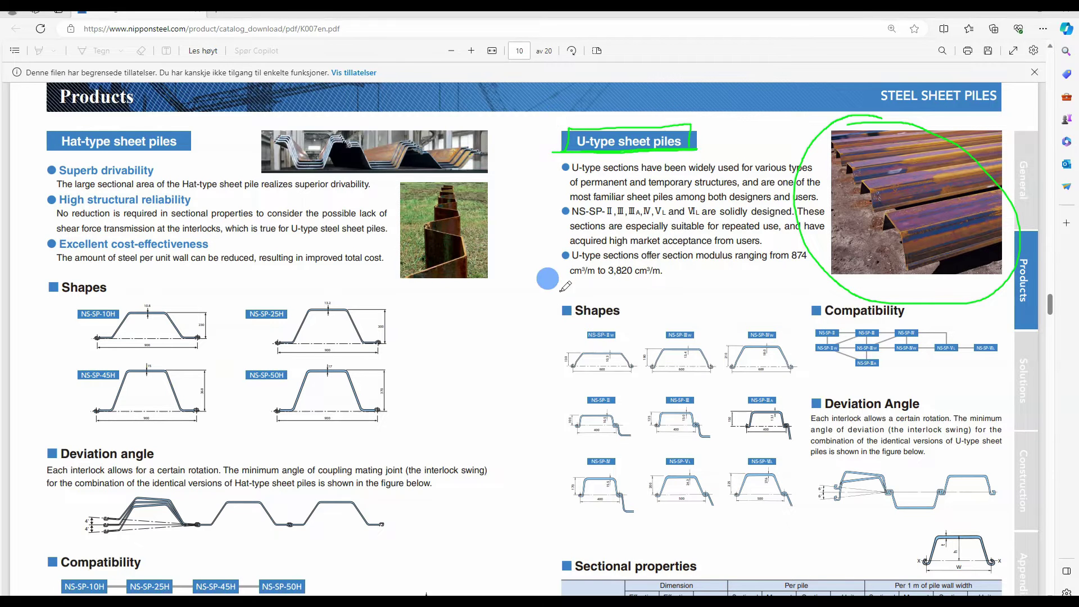
scroll(632, 270, down, 5)
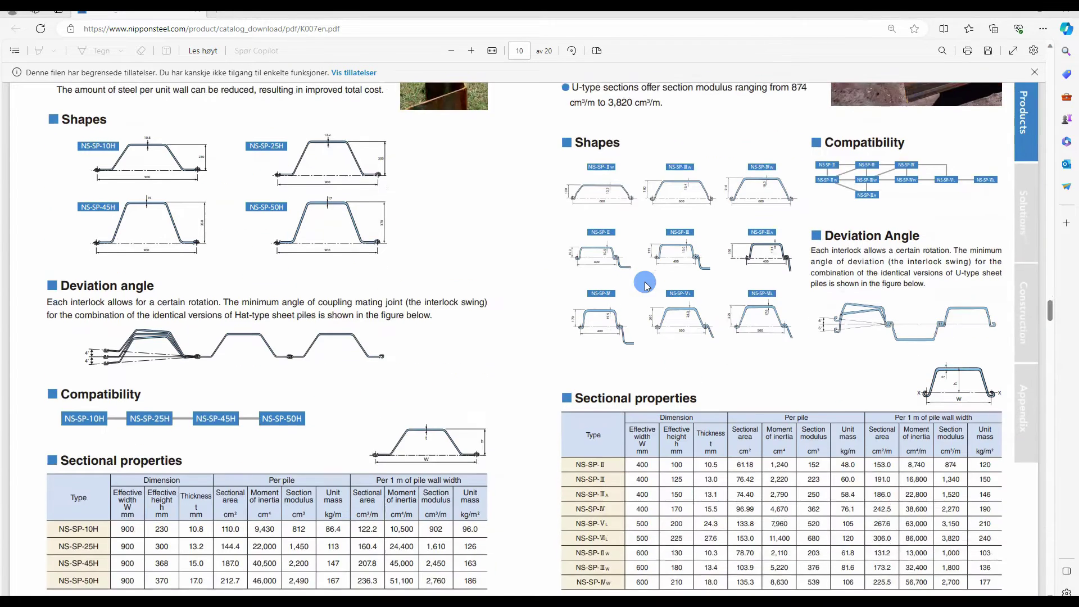
scroll(639, 275, up, 2)
scroll(638, 275, up, 3)
click(987, 16)
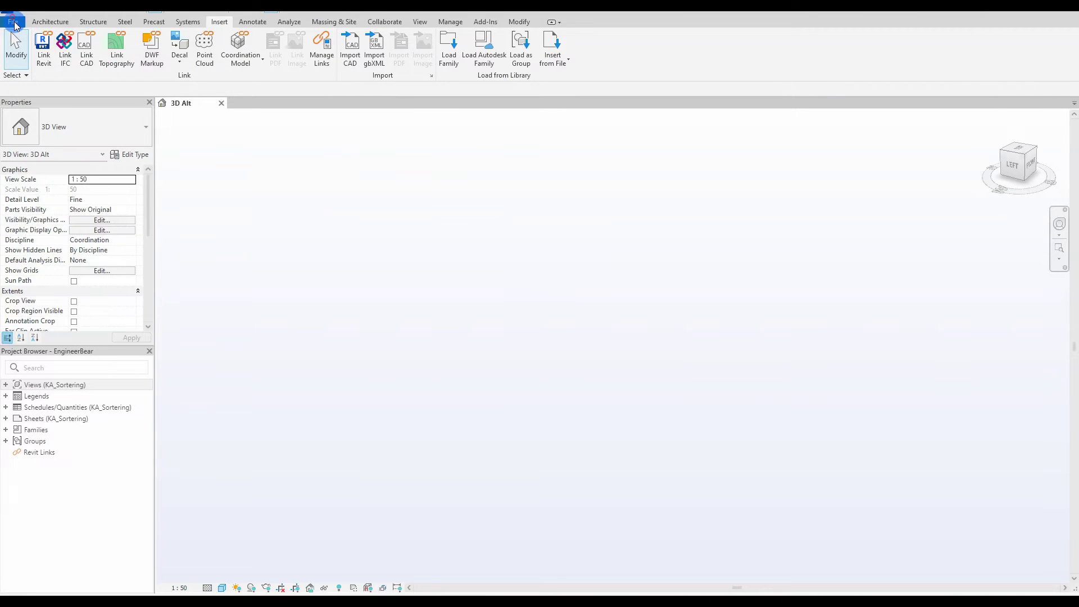
Create a new family from the Metric Generic Model template.
click(15, 23)
click(31, 63)
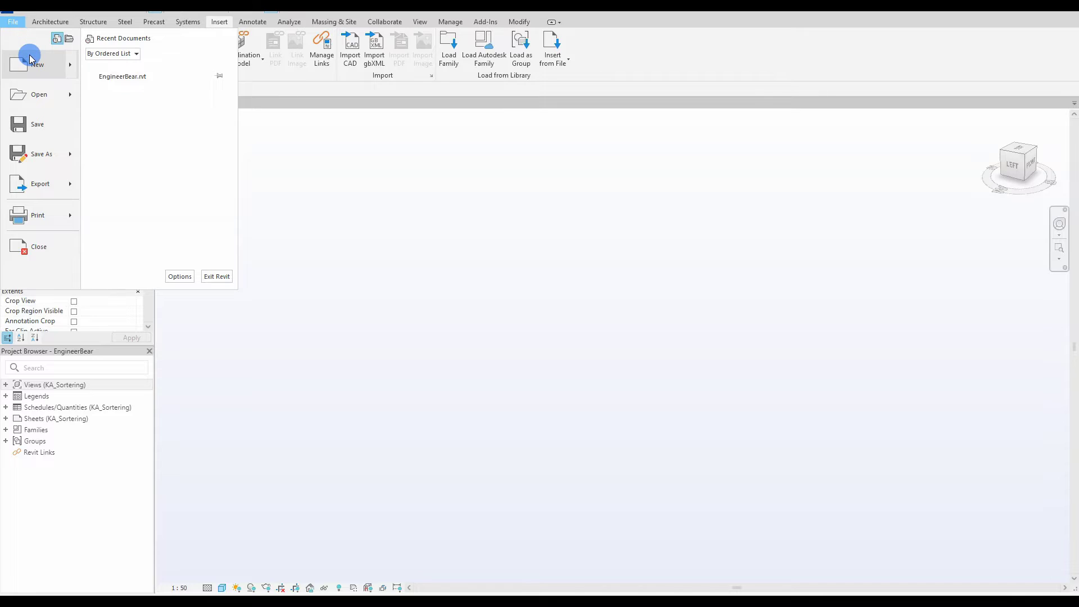
click(114, 101)
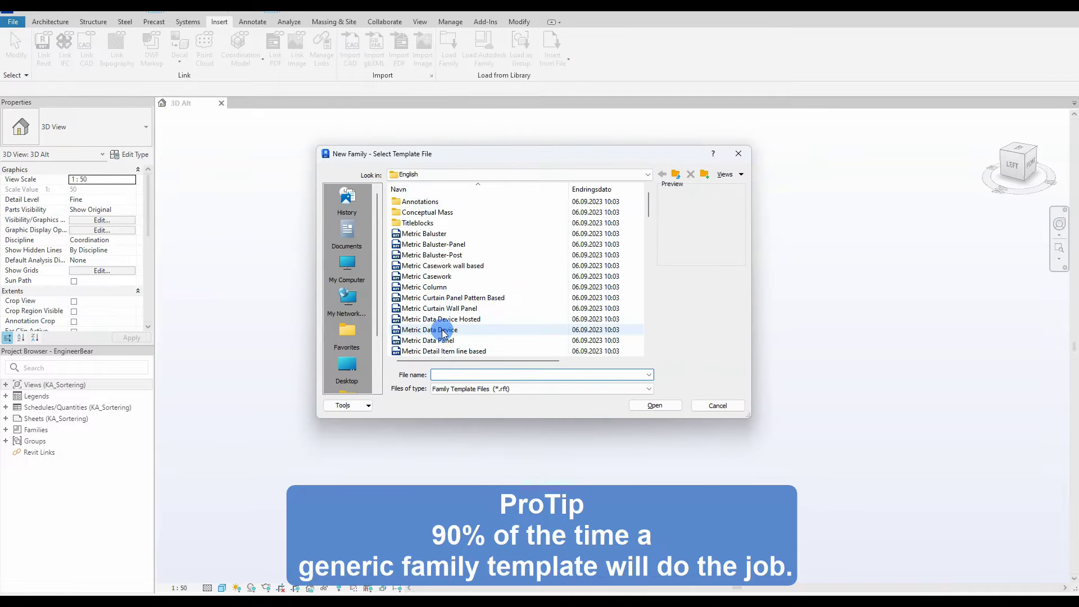
scroll(444, 328, down, 5)
click(438, 287)
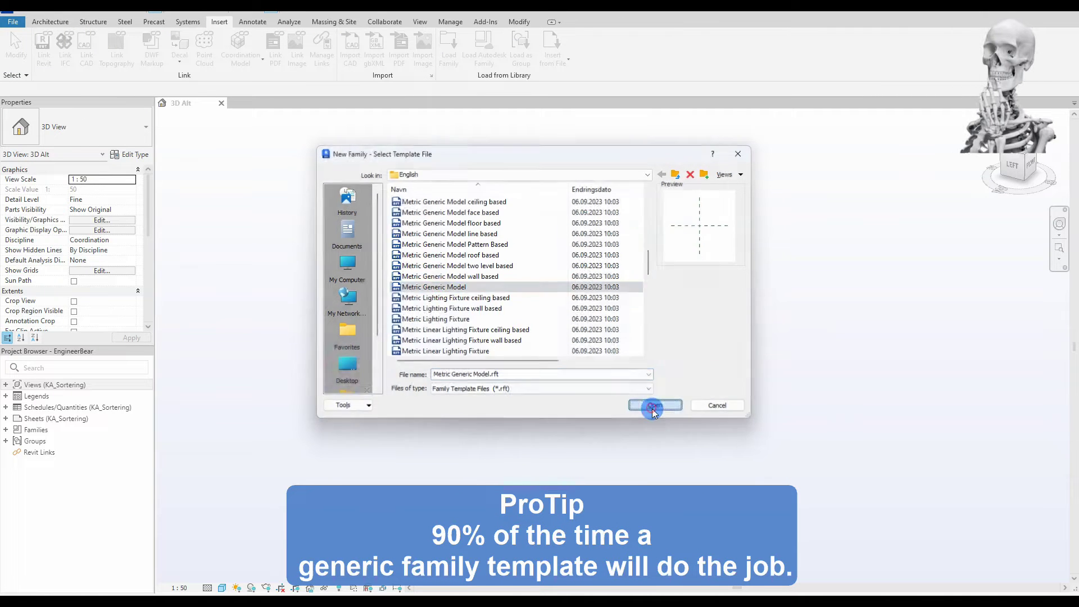
click(653, 405)
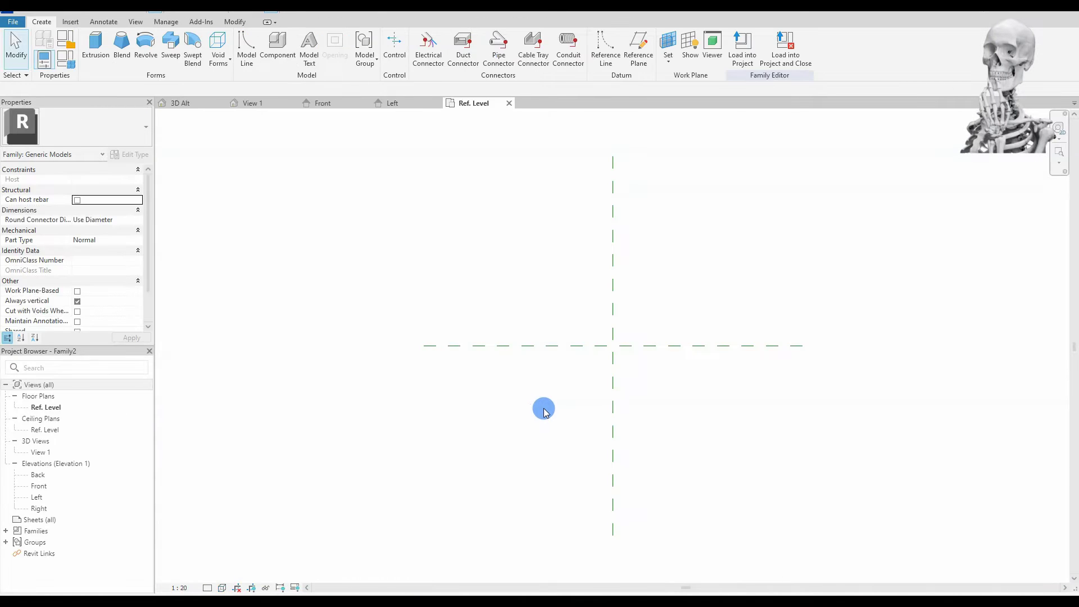
Draw three horizontal reference planes: one just above the horizontal centre plane and two close together well above it.
key(r)
key(p)
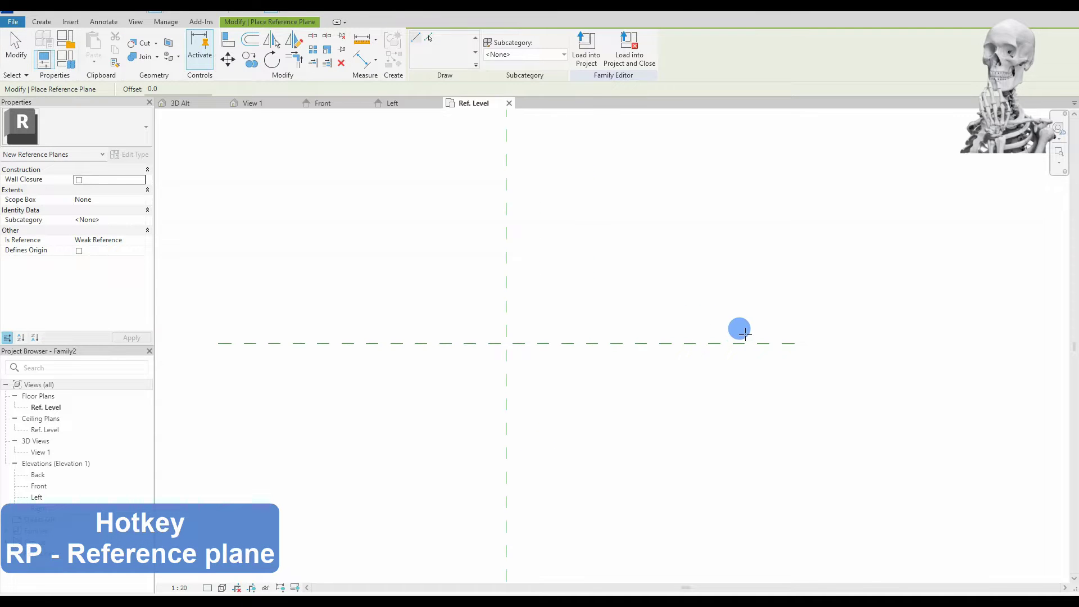
click(741, 335)
click(234, 335)
scroll(494, 275, down, 1)
click(686, 204)
click(270, 208)
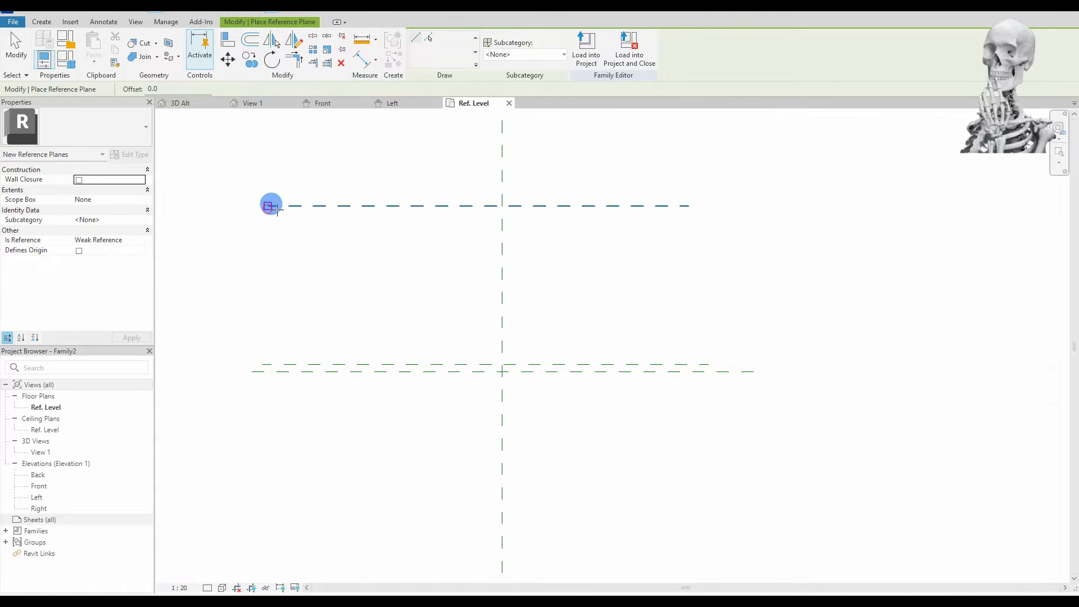
click(688, 201)
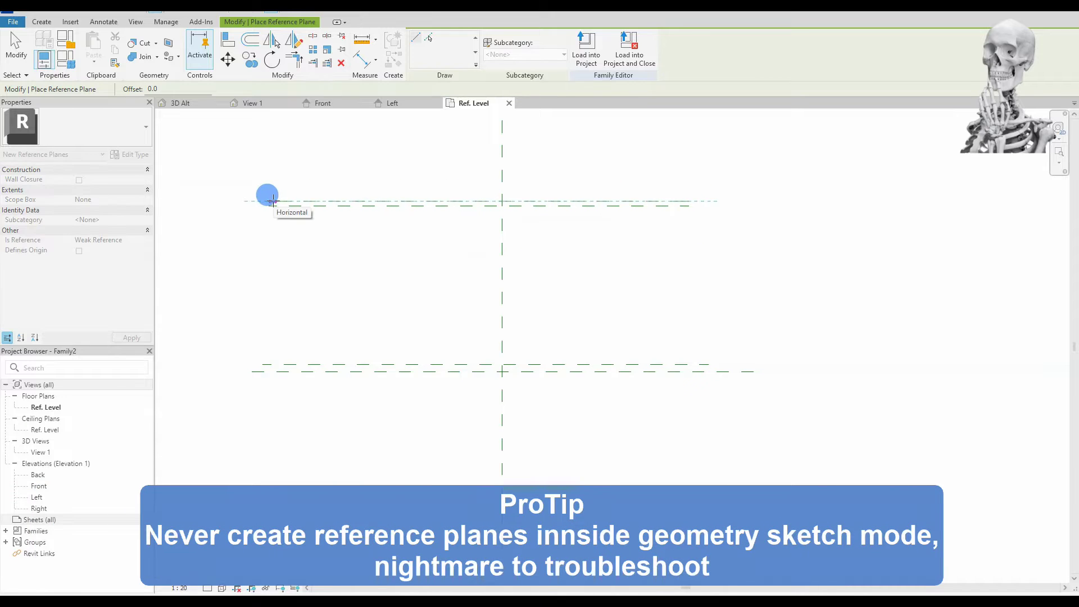
click(272, 201)
Draw three vertical reference planes on the left side of the vertical centre plane, with the two outer ones close together.
click(377, 164)
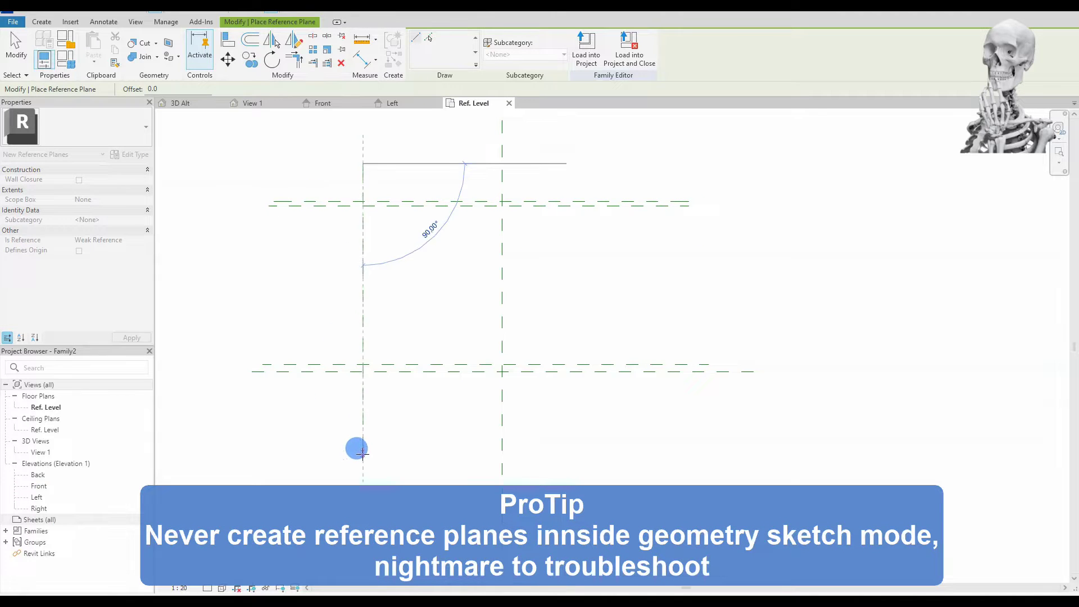
click(362, 453)
click(319, 169)
click(318, 442)
click(303, 169)
click(305, 432)
key(Escape)
key(Escape)
Mirror the three left vertical reference planes about the vertical centre plane.
drag(419, 346, 297, 287)
key(m)
key(m)
click(503, 289)
Place an aligned dimension across the outermost left, centre and outermost right vertical planes and make its segments equal.
key(d)
key(i)
click(305, 180)
click(502, 181)
click(700, 190)
click(538, 158)
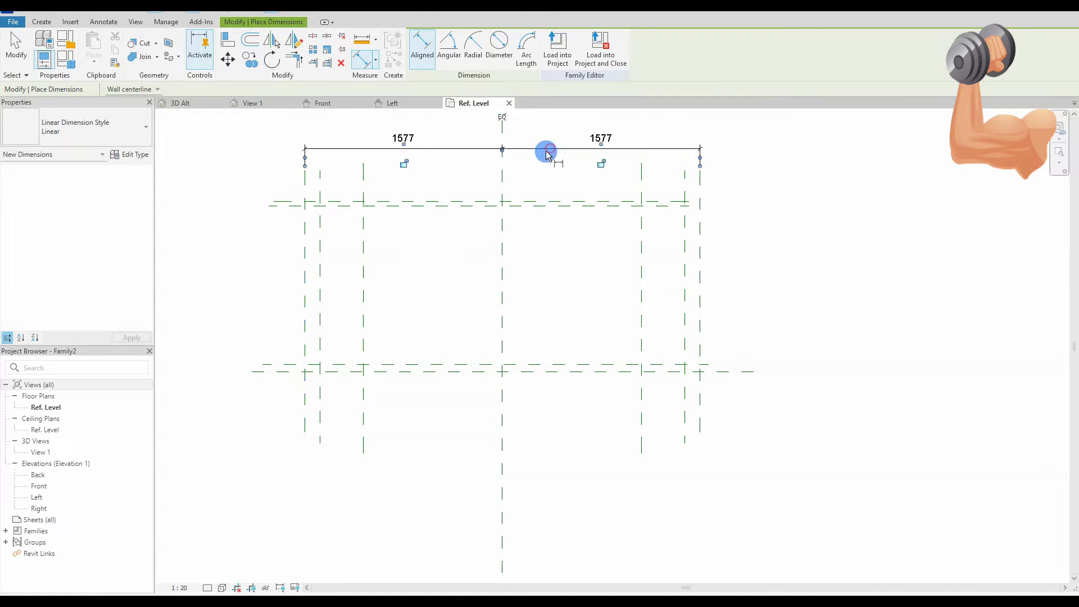
Add an overall aligned dimension between the two outermost vertical reference planes, above the equalised dimension.
key(d)
key(i)
middle_drag(542, 183, 541, 242)
click(306, 313)
click(698, 313)
click(303, 312)
click(700, 314)
click(535, 175)
Dimension the offsets of both inner vertical planes on the right side from the outermost right plane.
click(643, 236)
click(699, 241)
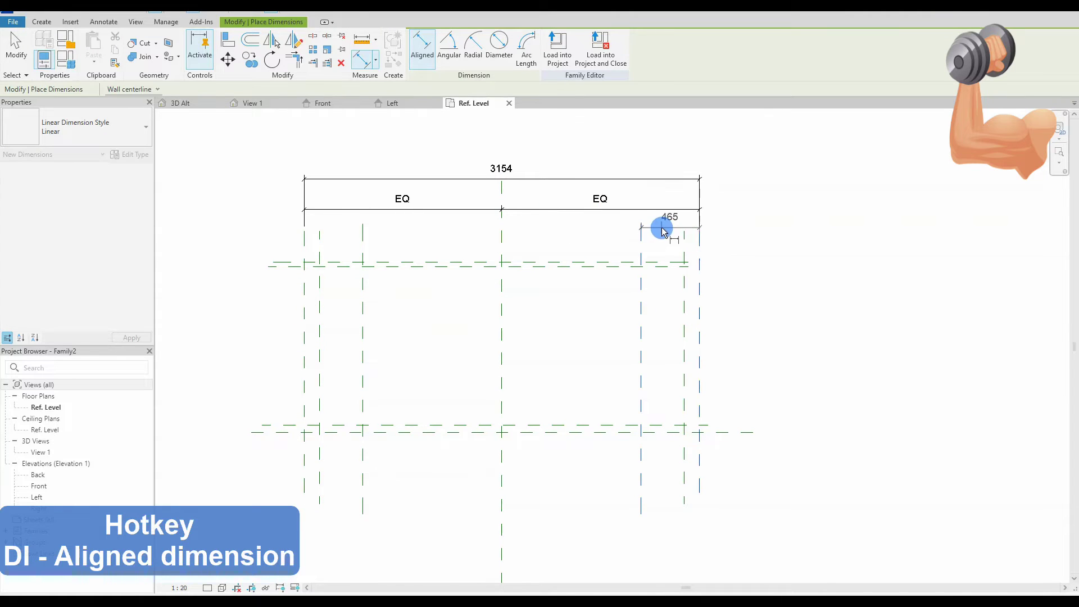
click(665, 226)
click(683, 250)
click(691, 251)
Dimension the offsets of both inner vertical planes on the left side from the outermost left plane.
click(303, 238)
click(363, 243)
click(329, 229)
click(304, 254)
click(312, 252)
Dimension the gap between the two lower horizontal planes and the gap between the two upper horizontal planes.
click(275, 430)
scroll(276, 435, up, 2)
click(277, 427)
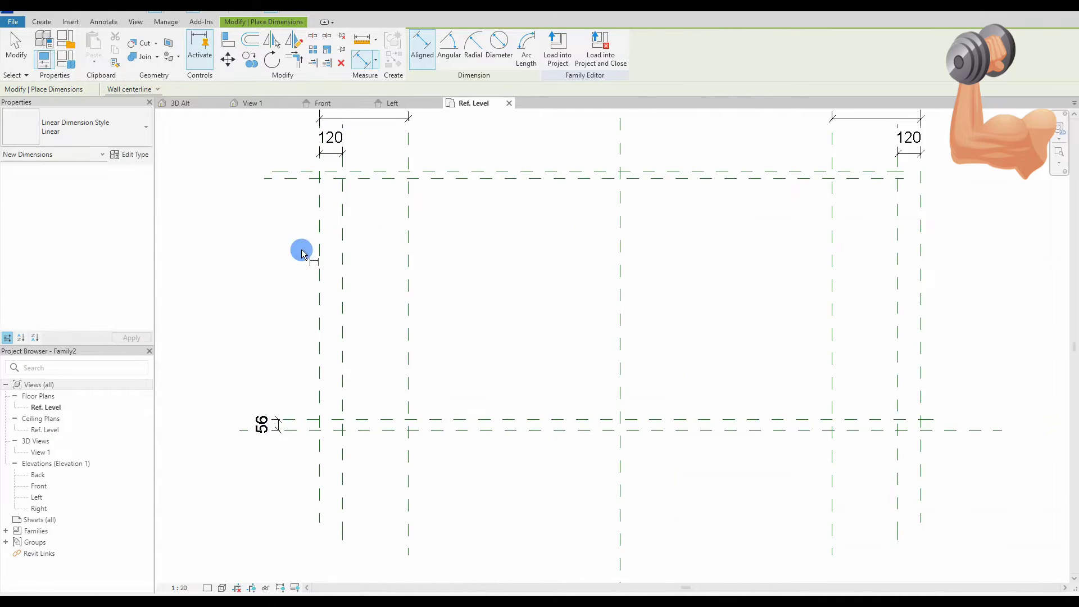
click(296, 171)
scroll(282, 173, up, 2)
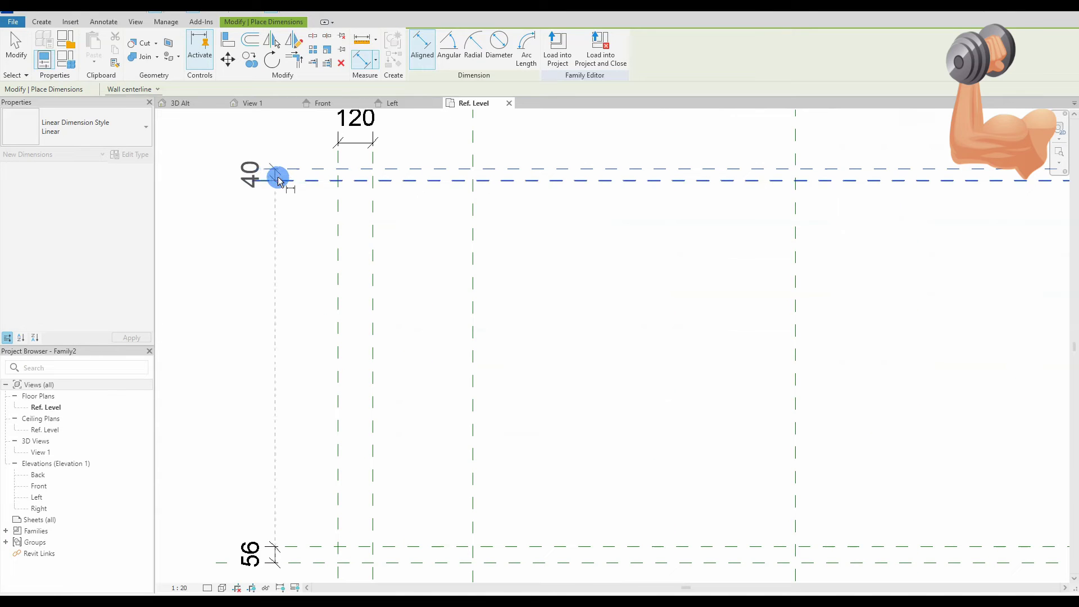
click(278, 179)
click(277, 175)
Dimension the vertical distance from the lower plane of the upper pair to the horizontal centre plane.
click(306, 181)
scroll(301, 349, down, 1)
click(225, 325)
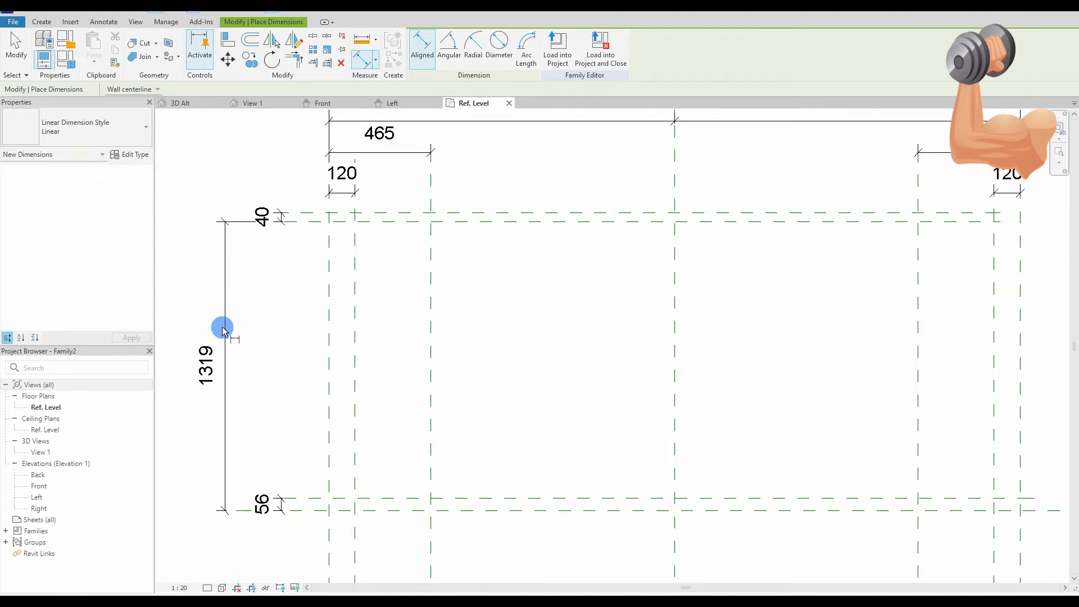
scroll(223, 330, down, 2)
key(Escape)
scroll(402, 354, up, 1)
scroll(395, 364, down, 1)
Add a family type parameter named Material with the Material data type.
click(66, 59)
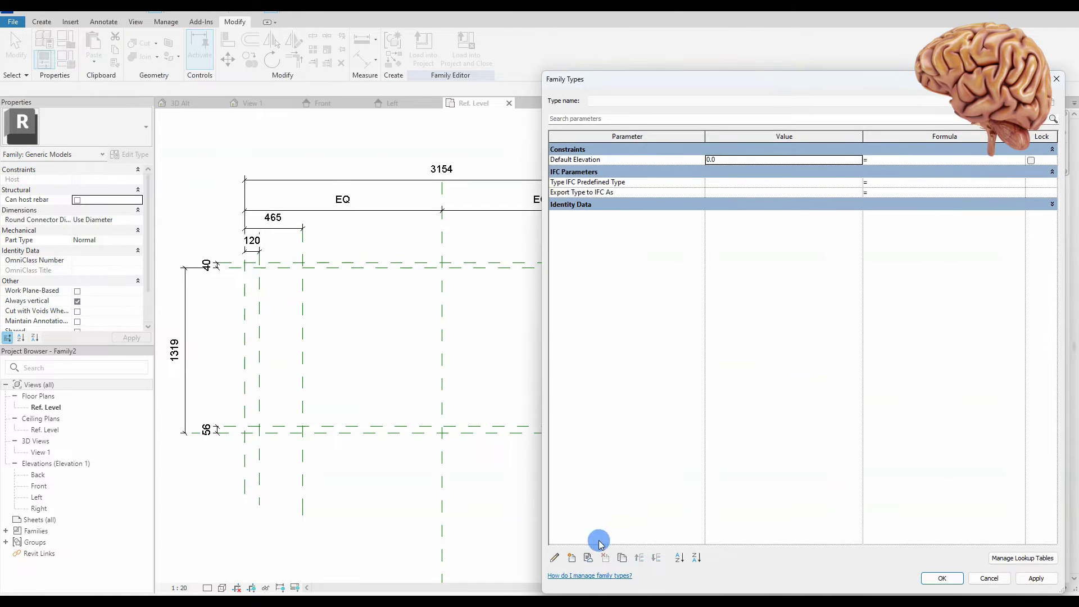
click(573, 559)
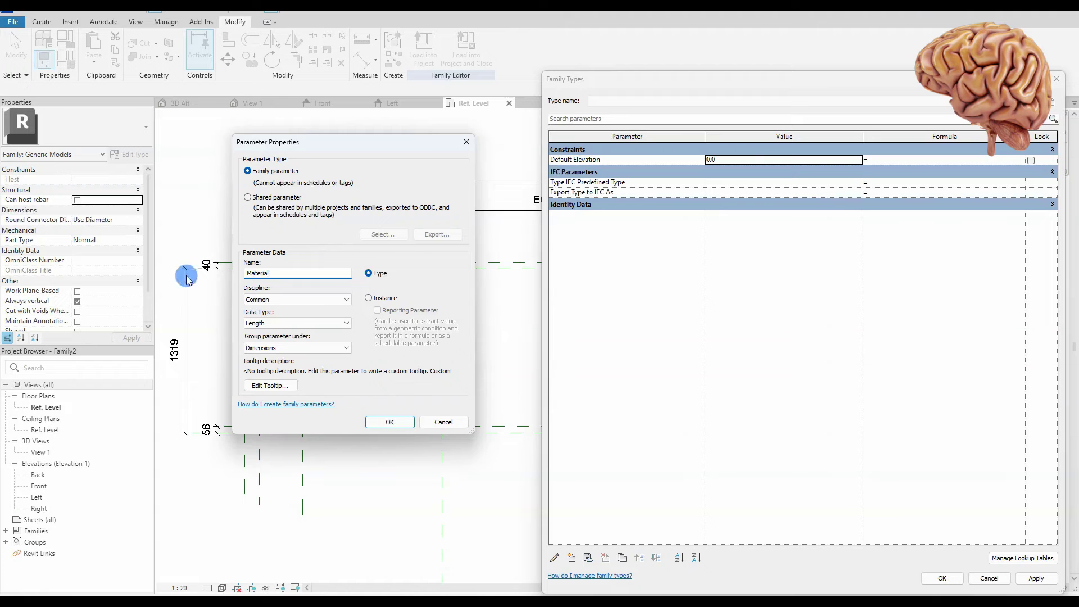
click(289, 323)
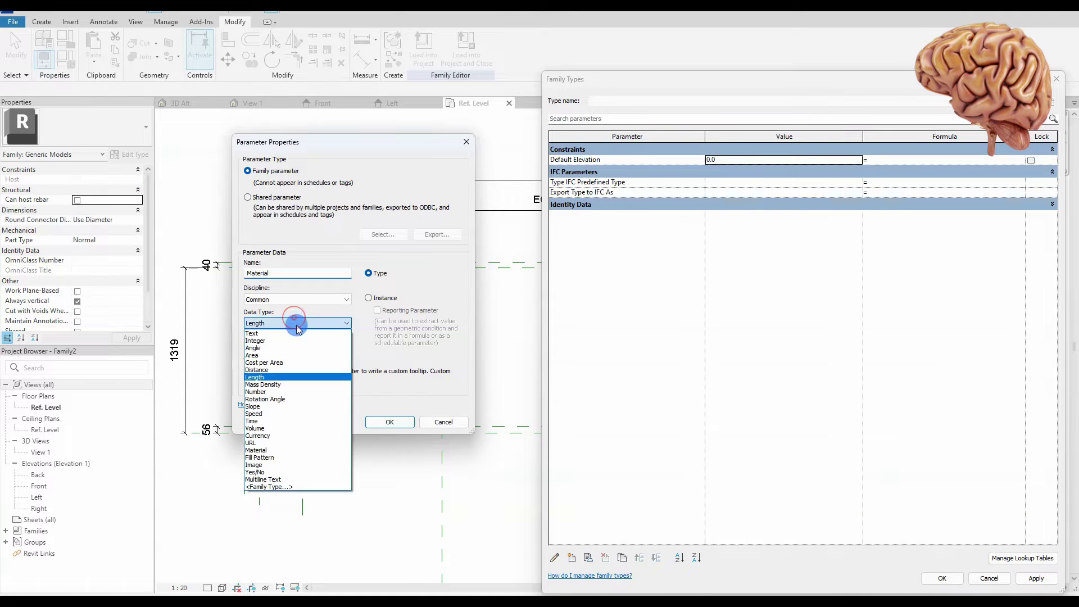
click(293, 450)
click(389, 422)
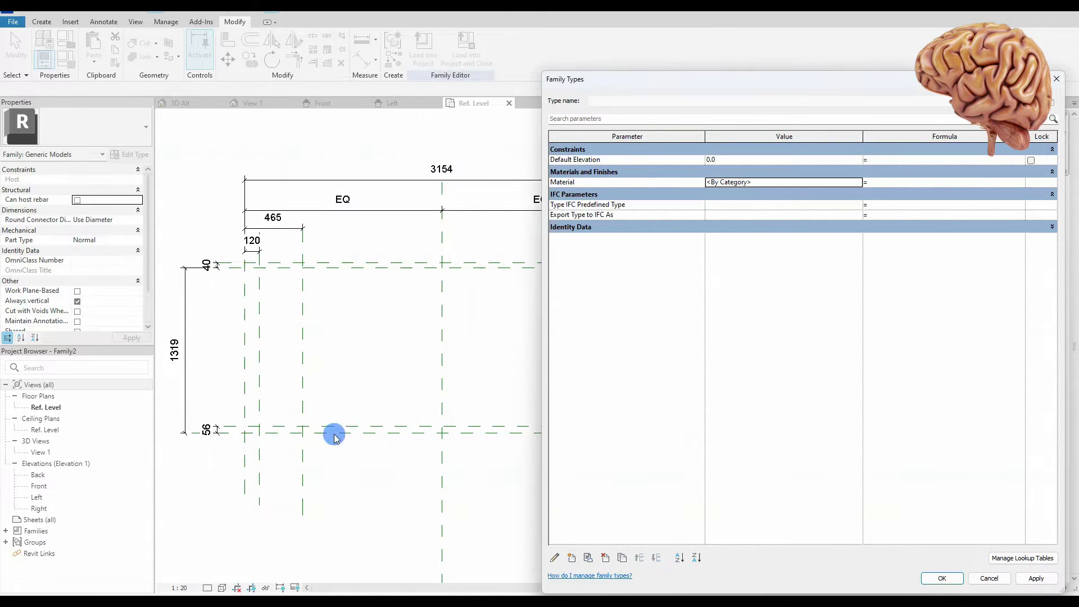
Add two length type parameters named Width and Height, grouped under Dimensions.
click(573, 559)
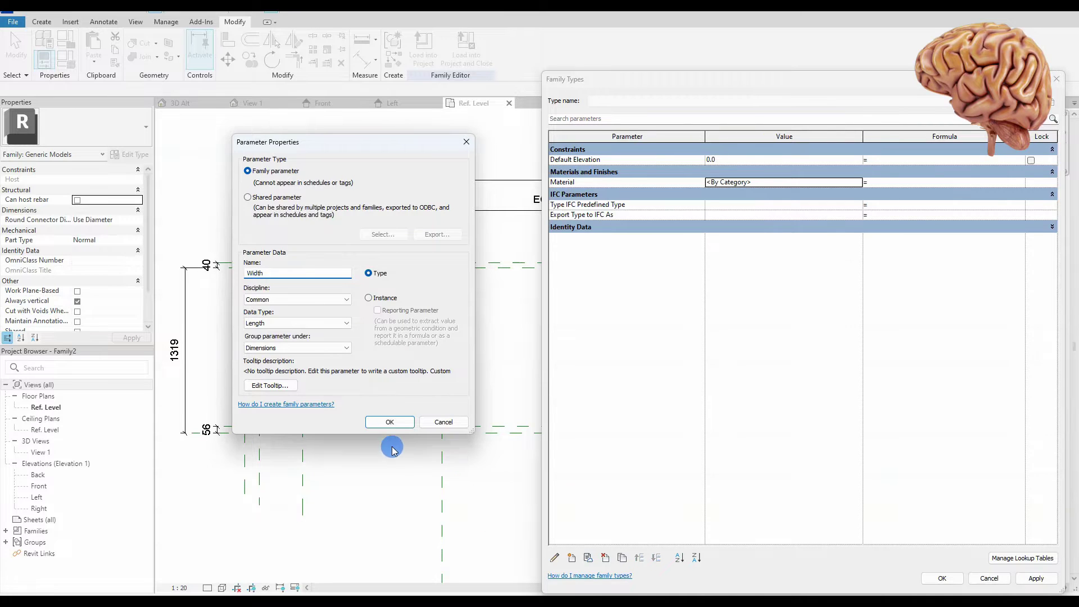
click(390, 422)
click(572, 557)
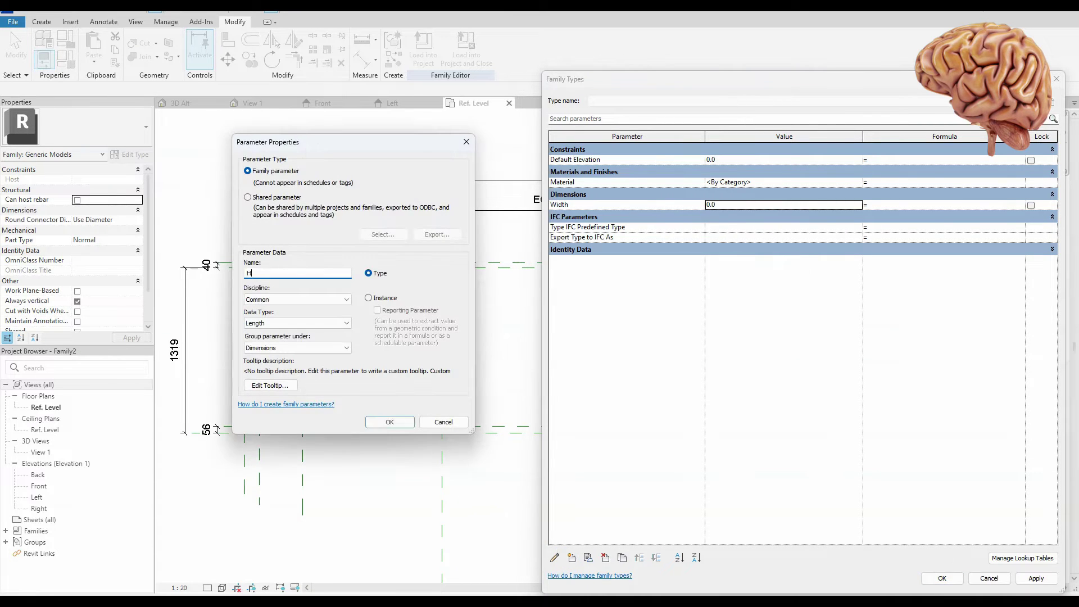
text(Height)
click(390, 422)
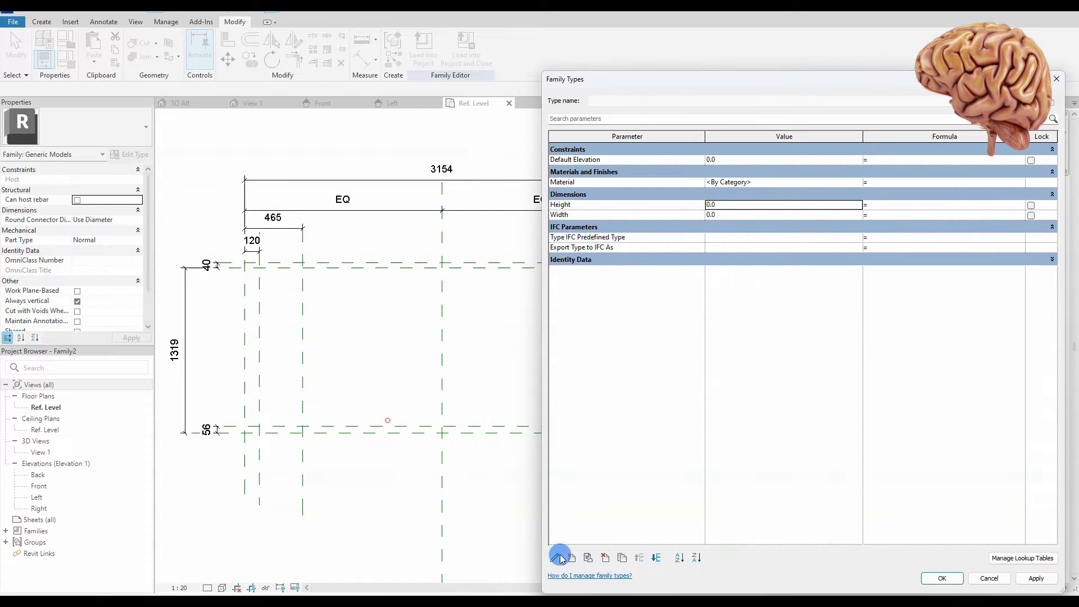
Add two length type parameters named Depth and Thickness, grouped under Dimensions.
click(571, 557)
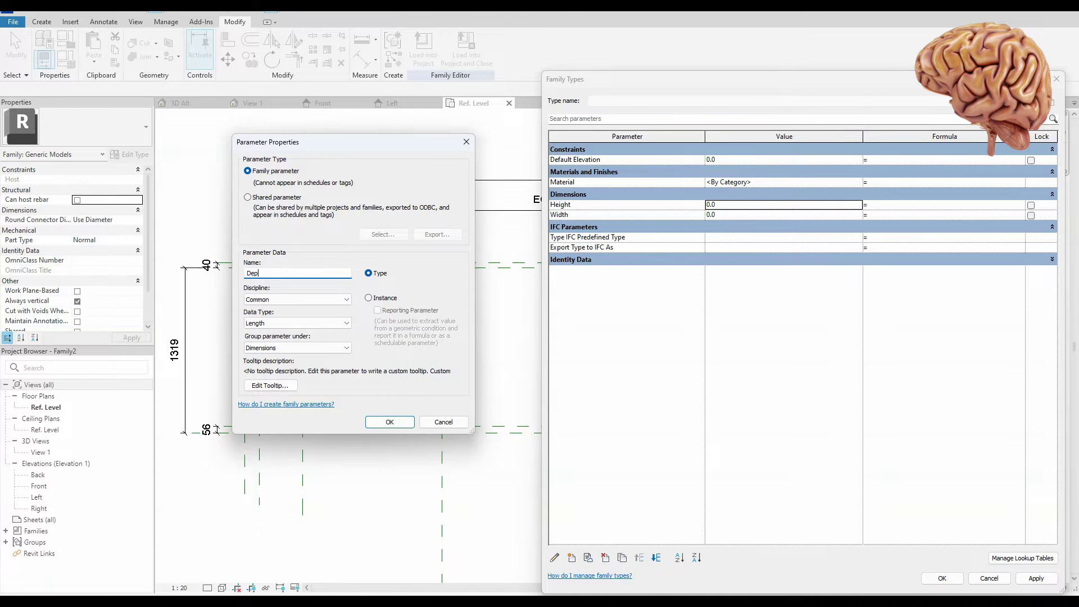
click(390, 422)
click(572, 558)
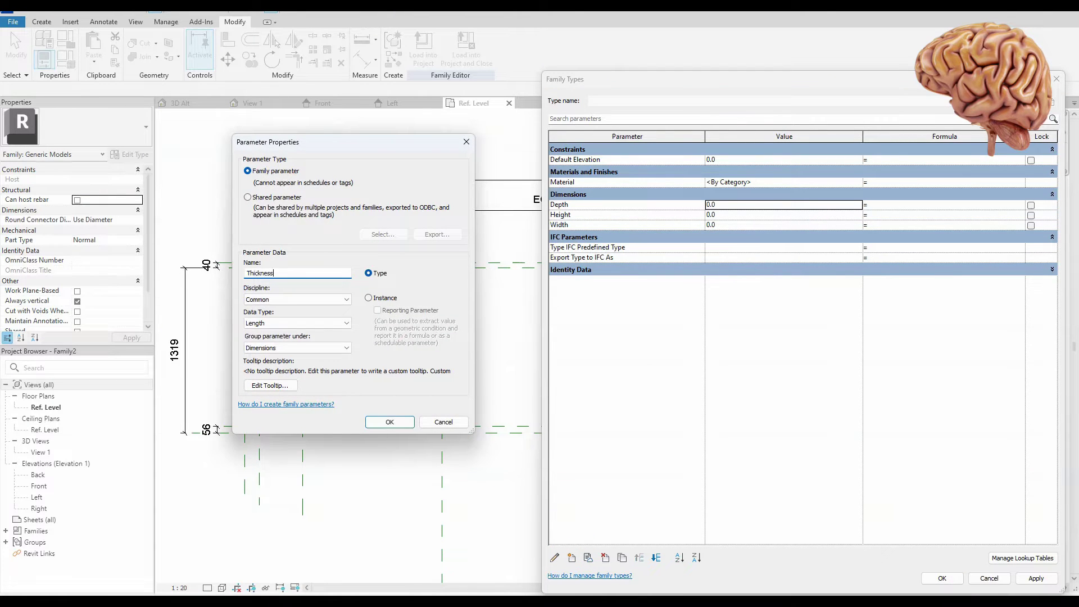
click(389, 421)
Start a new length type parameter and name it Oblique.
click(572, 558)
click(269, 271)
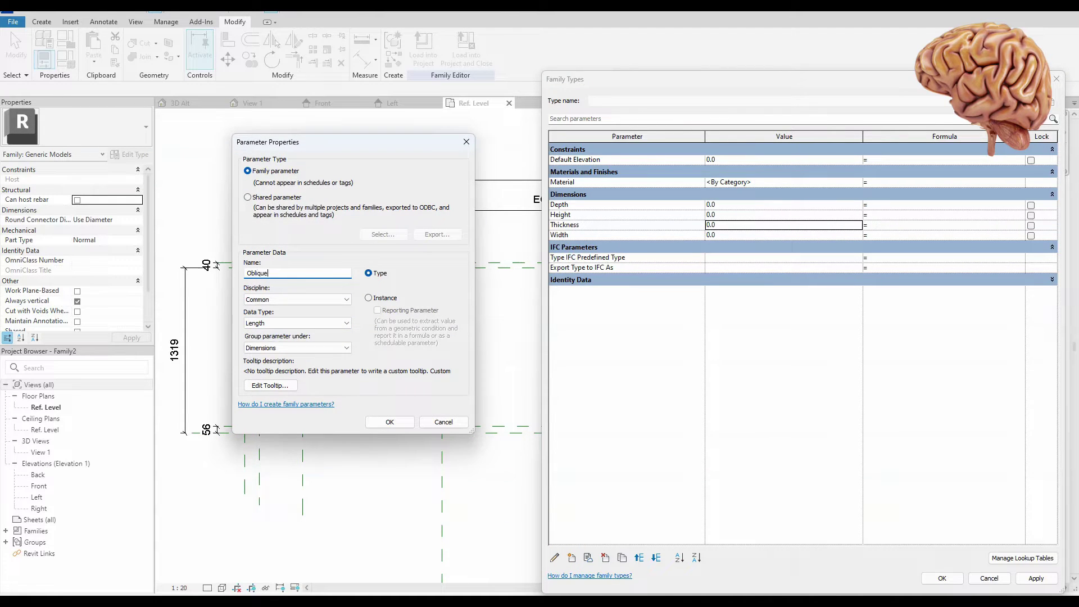
click(305, 323)
key(t)
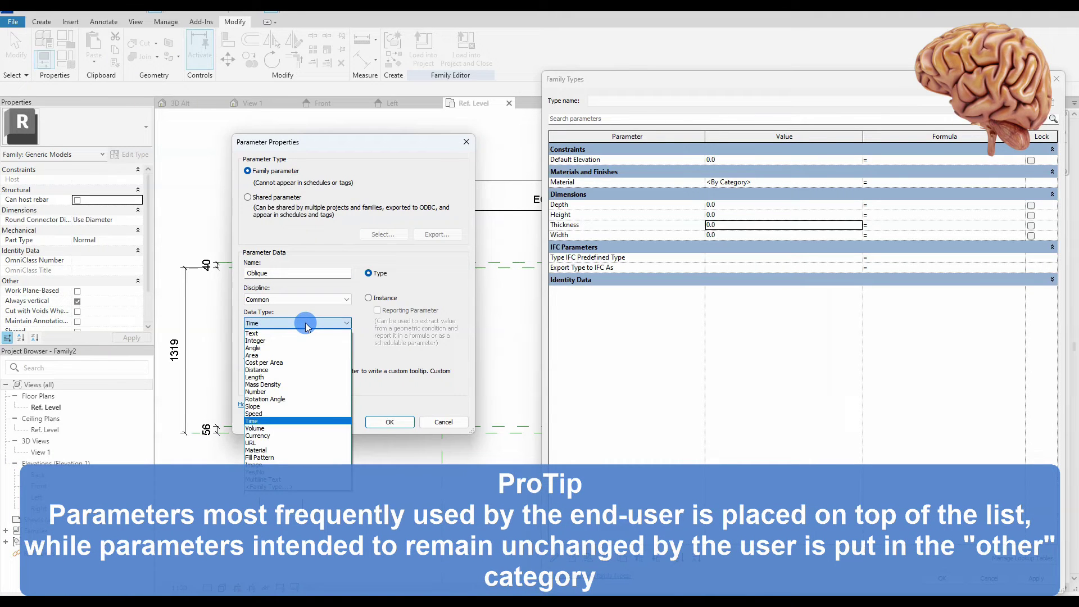
click(385, 348)
click(304, 323)
click(303, 323)
click(285, 320)
click(286, 323)
click(286, 323)
key(l)
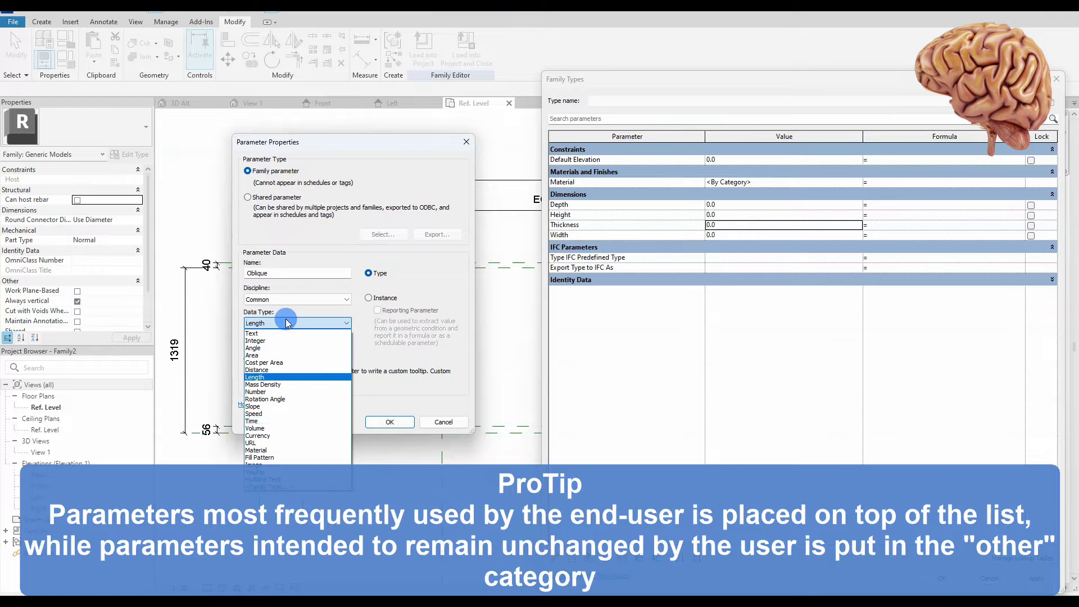
click(287, 323)
Group the Oblique parameter under Other and add it to the family.
click(297, 348)
click(332, 385)
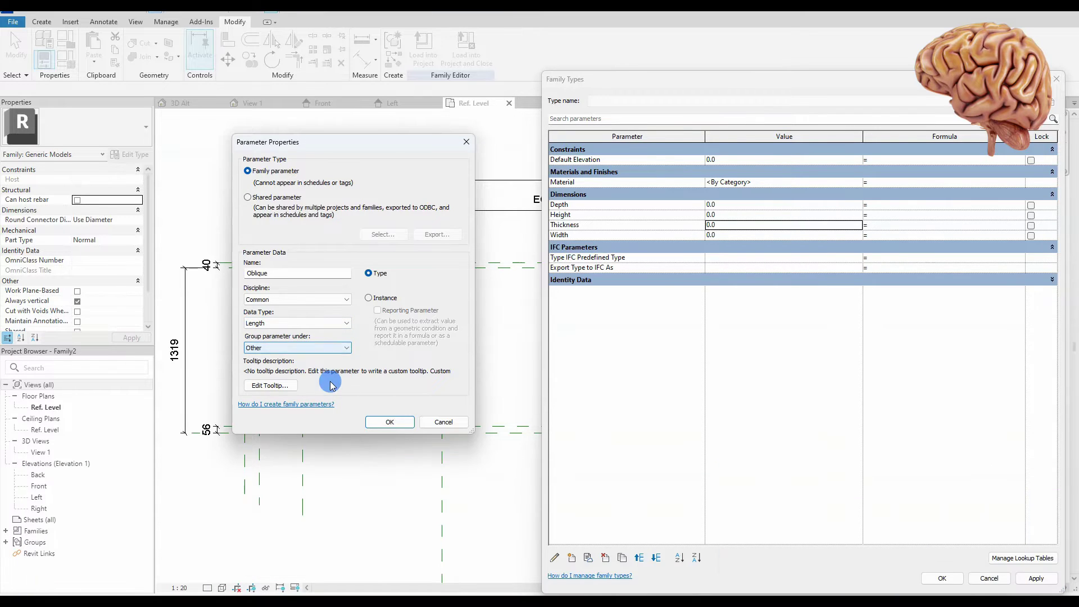
click(387, 421)
Add a length type parameter named Protrusion grouped under Other, and apply all the new family parameters.
click(571, 558)
text(Protrusion)
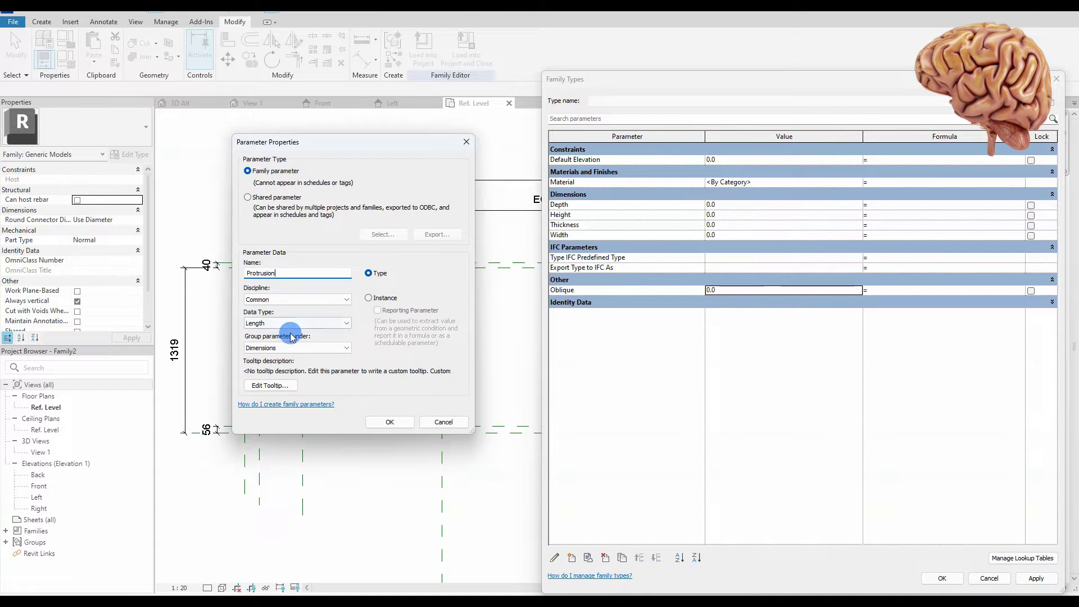
click(291, 348)
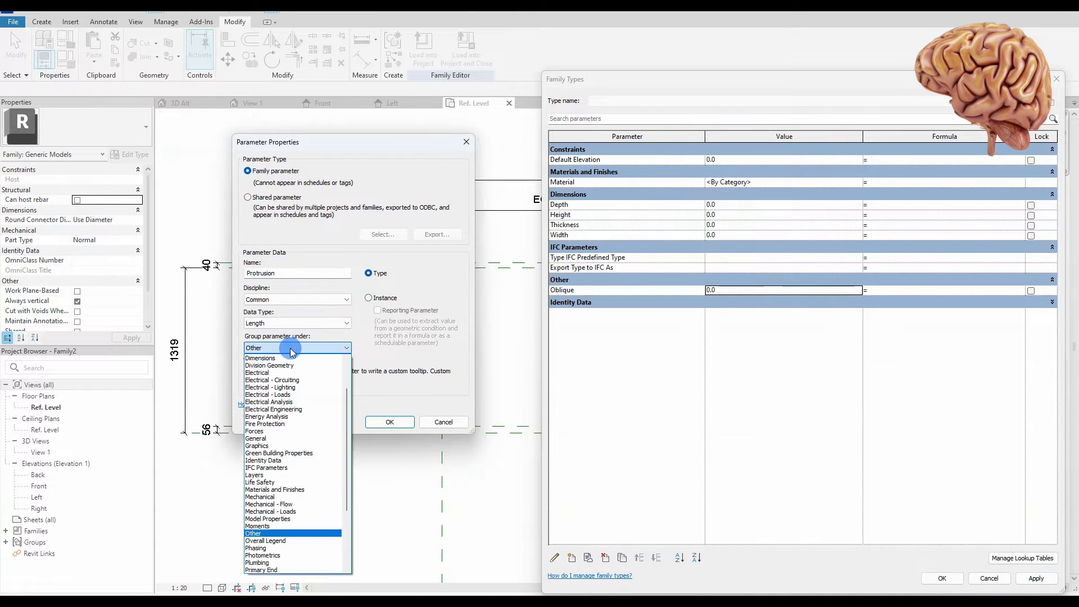
click(290, 533)
click(376, 422)
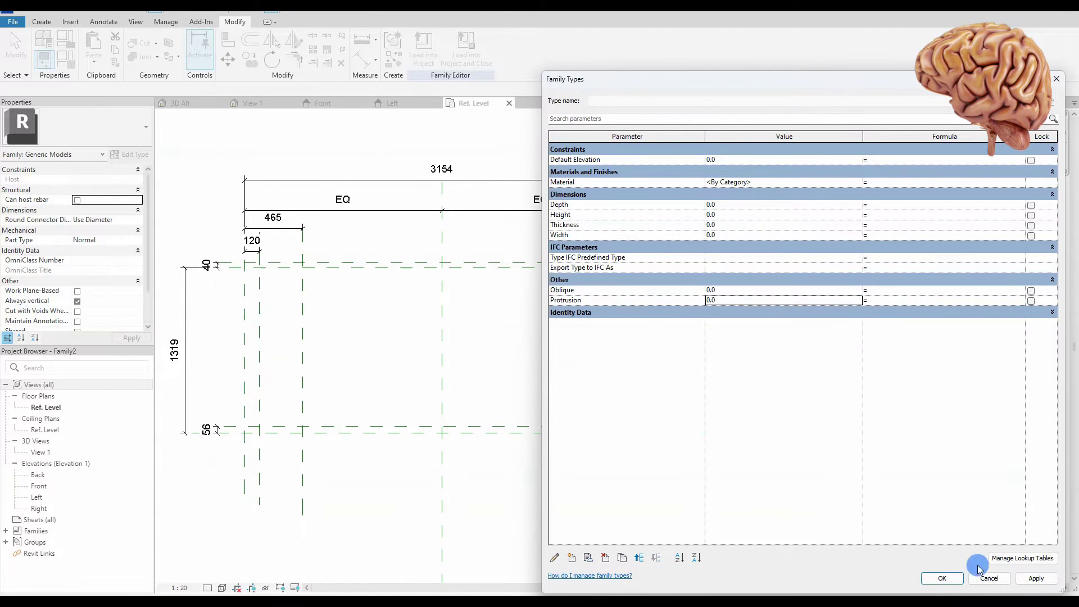
click(1036, 579)
click(942, 578)
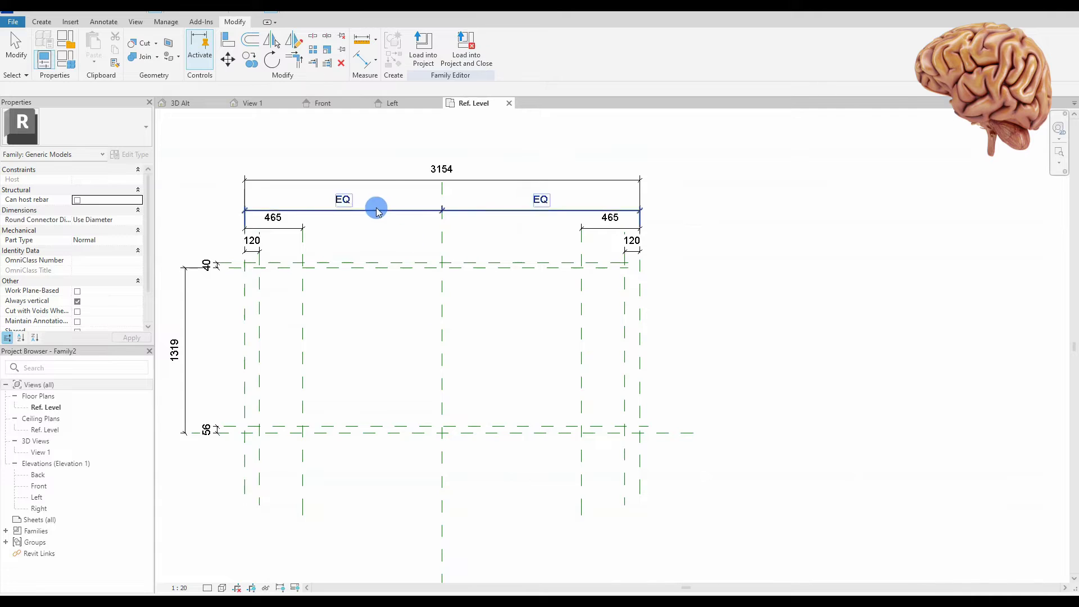
Label the overall horizontal dimension with the Width parameter and the overall vertical dimension with the Depth parameter.
click(386, 180)
click(419, 49)
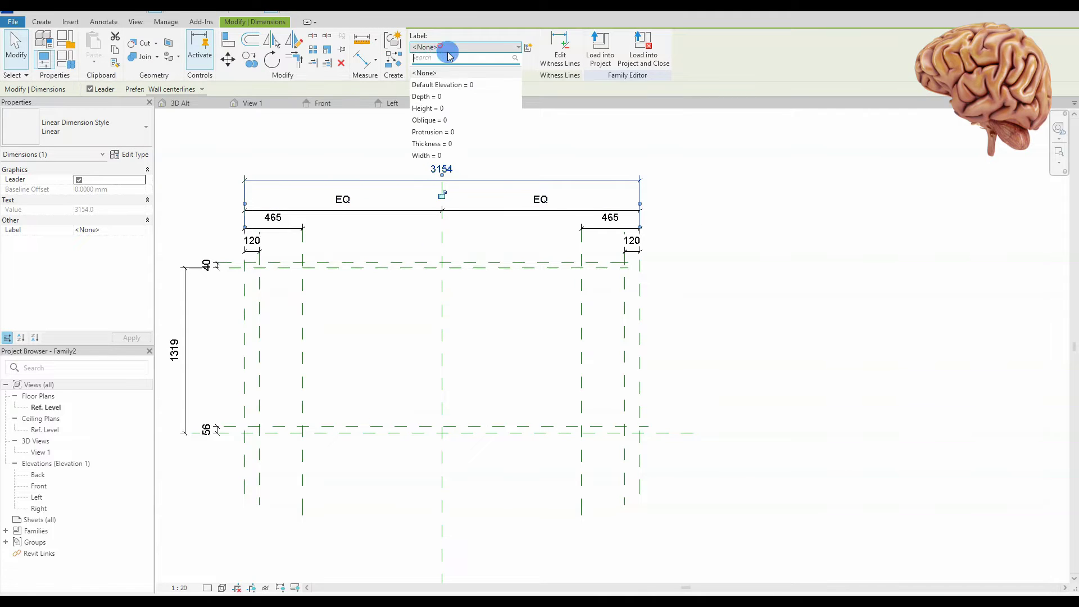
click(436, 153)
click(182, 308)
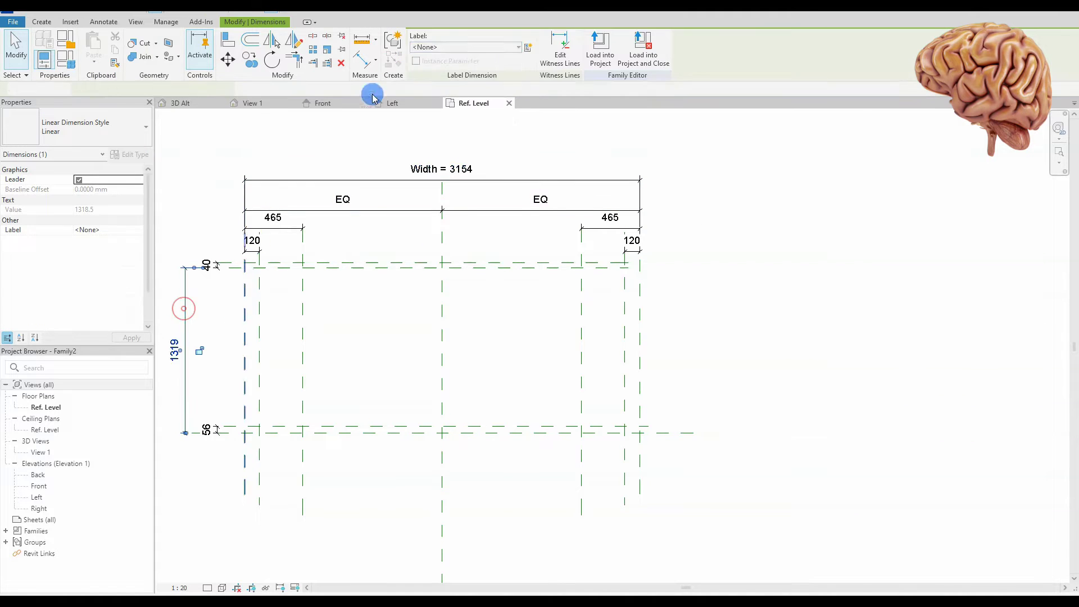
click(482, 46)
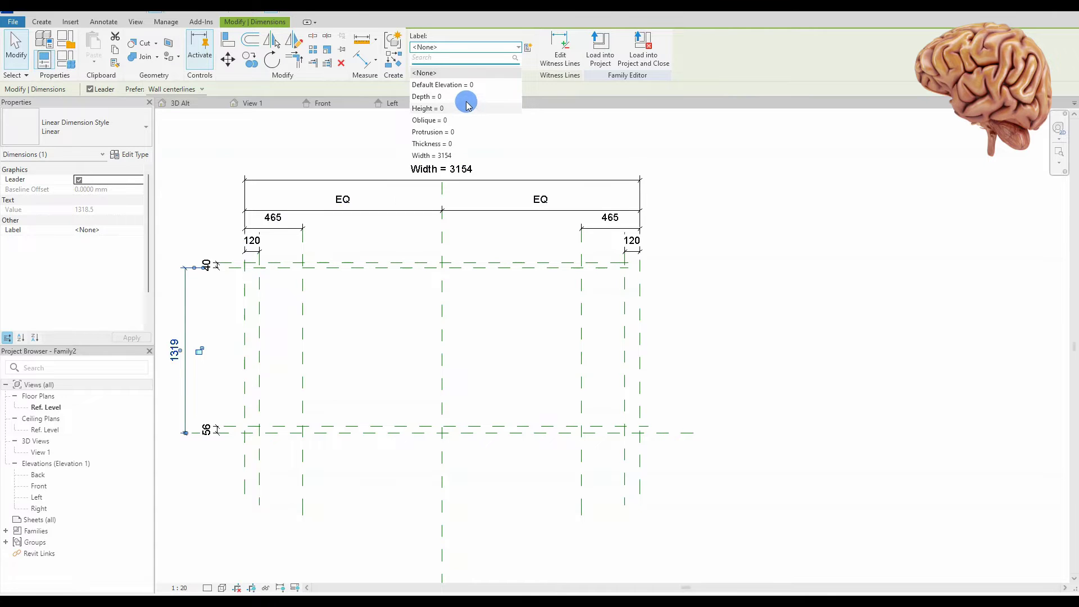
click(466, 99)
click(210, 319)
Label both small vertical dimensions between the paired horizontal planes with the Thickness parameter.
click(218, 269)
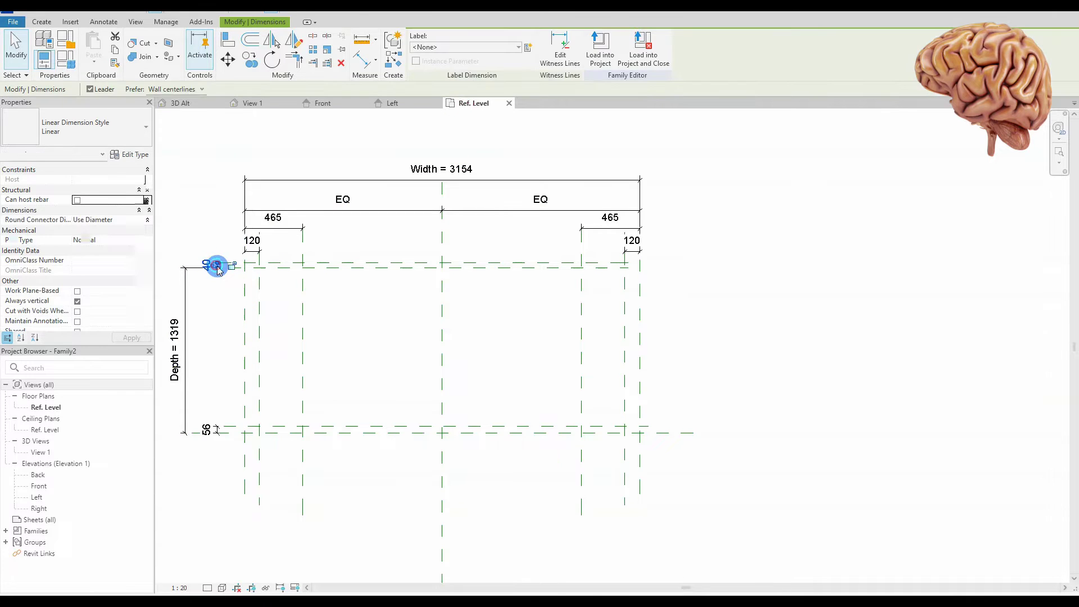
ctrl+click(209, 428)
click(456, 49)
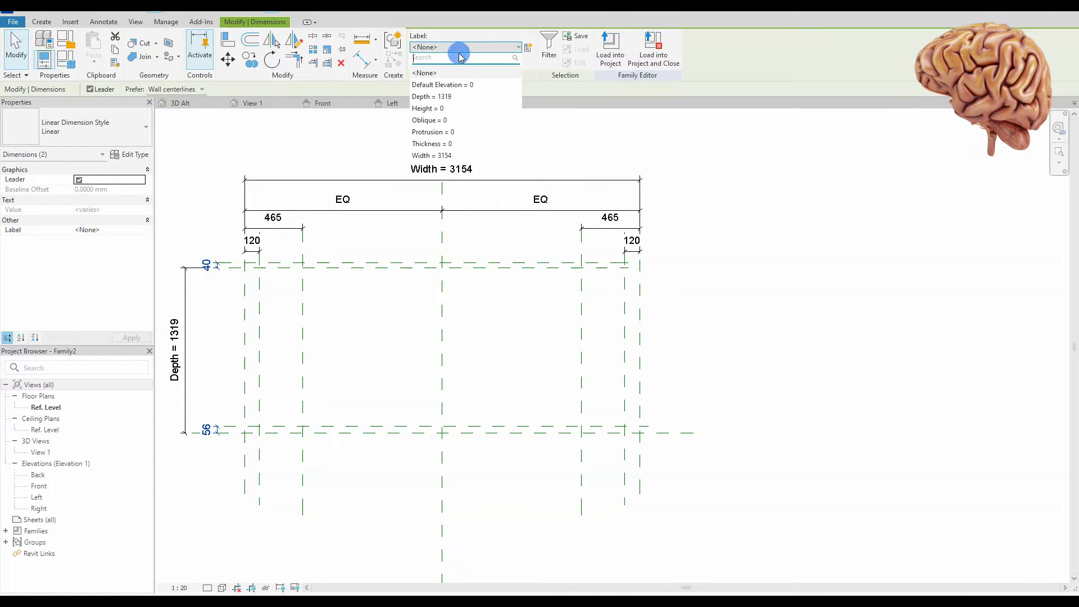
click(444, 144)
click(332, 325)
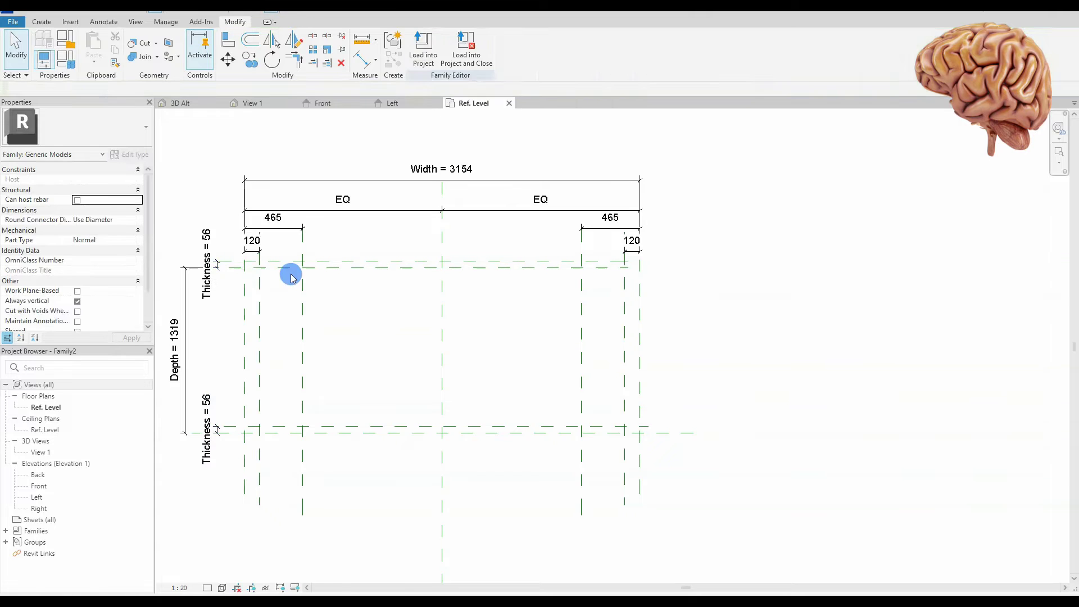
Label the two 465 mm dimensions with the Oblique parameter.
click(273, 222)
ctrl+click(595, 230)
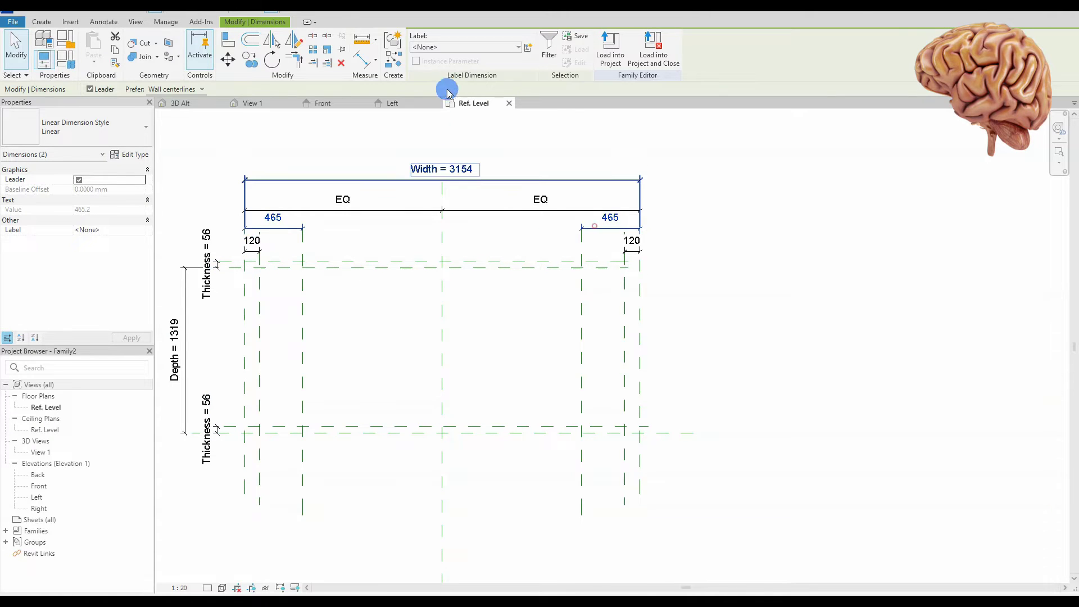
click(436, 51)
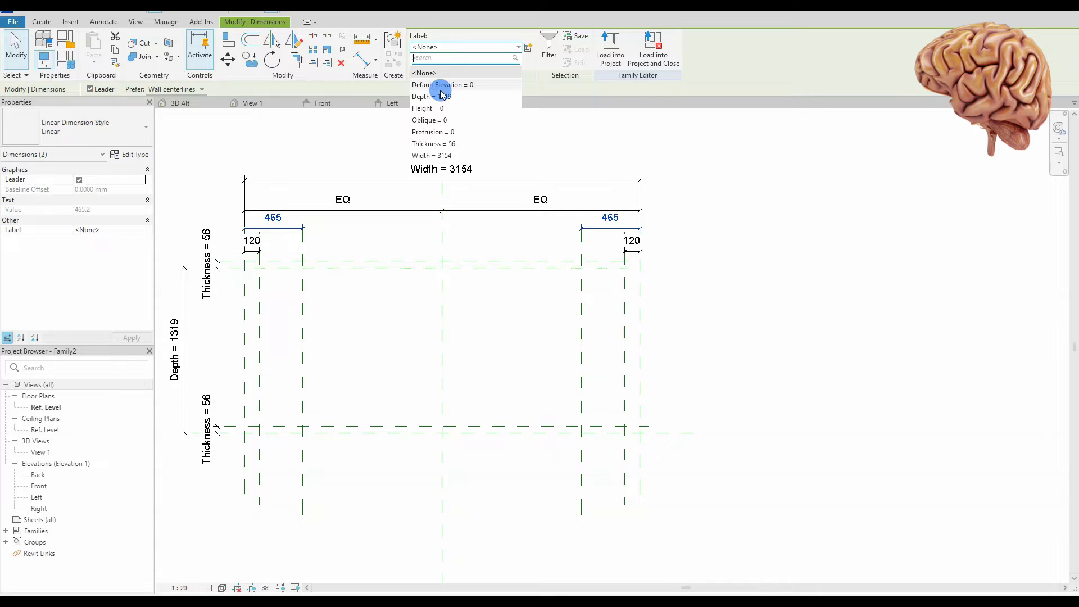
click(444, 119)
click(303, 281)
Label the two 120 mm dimensions with the Protrusion parameter.
click(253, 245)
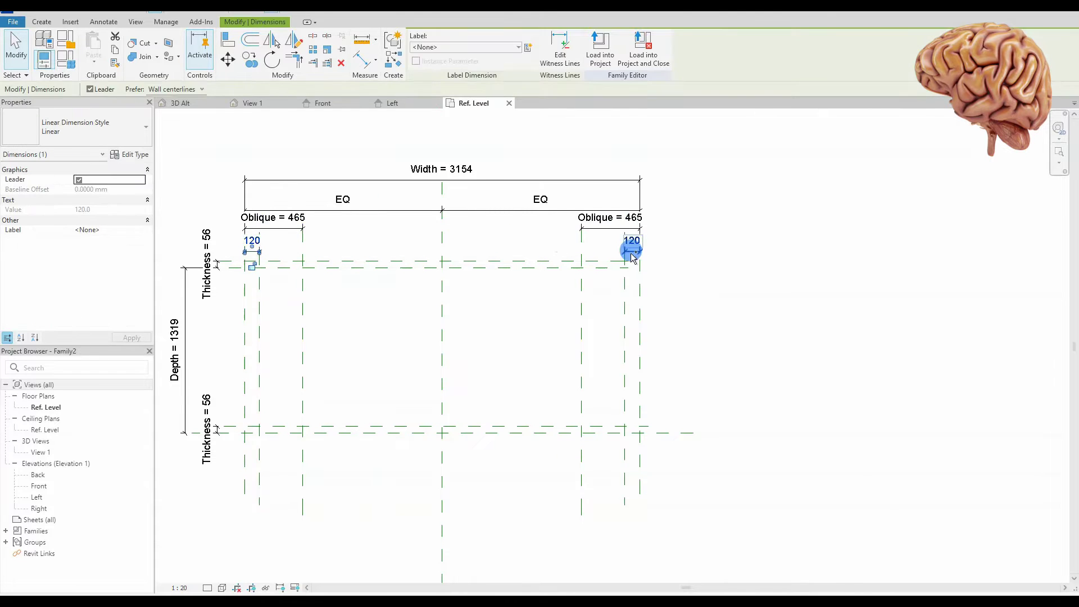
ctrl+click(631, 246)
click(454, 49)
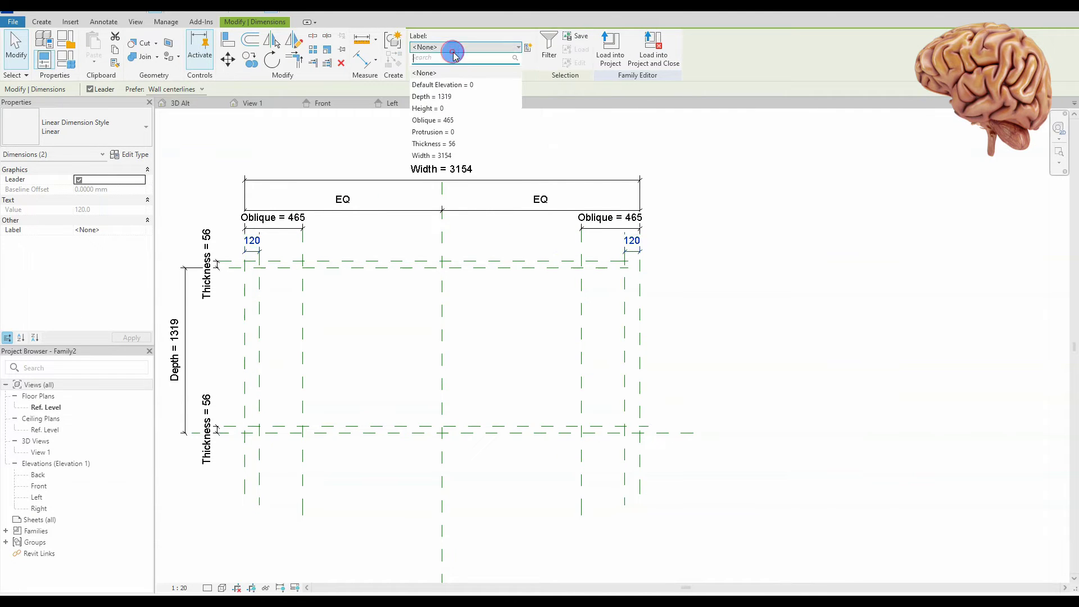
click(468, 131)
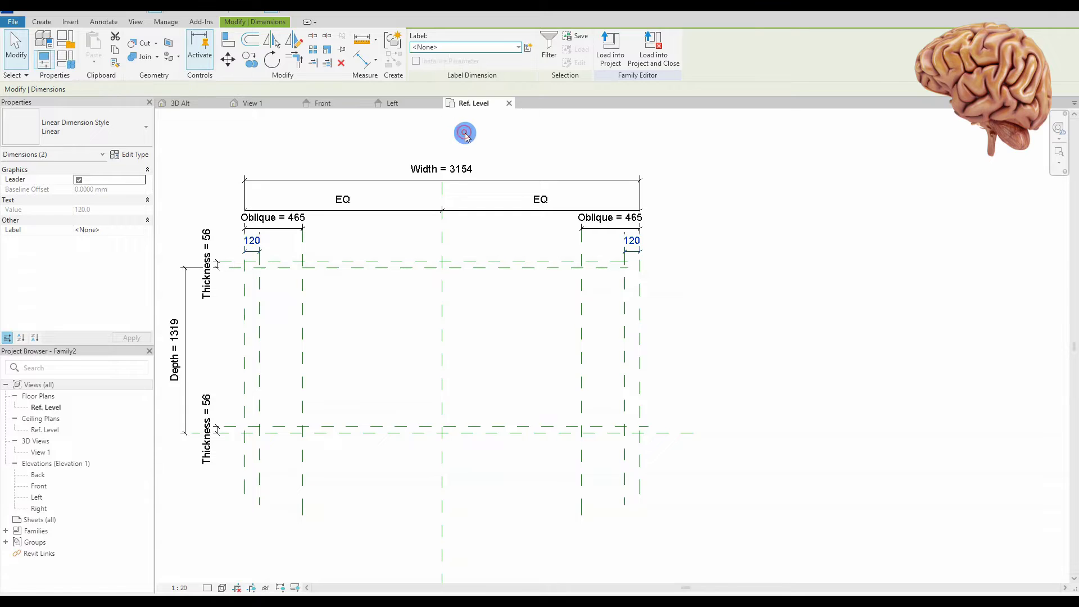
click(388, 339)
Start an extrusion and sketch two long parallel horizontal lines across the center plane, above the lower reference planes.
middle_drag(400, 347, 409, 341)
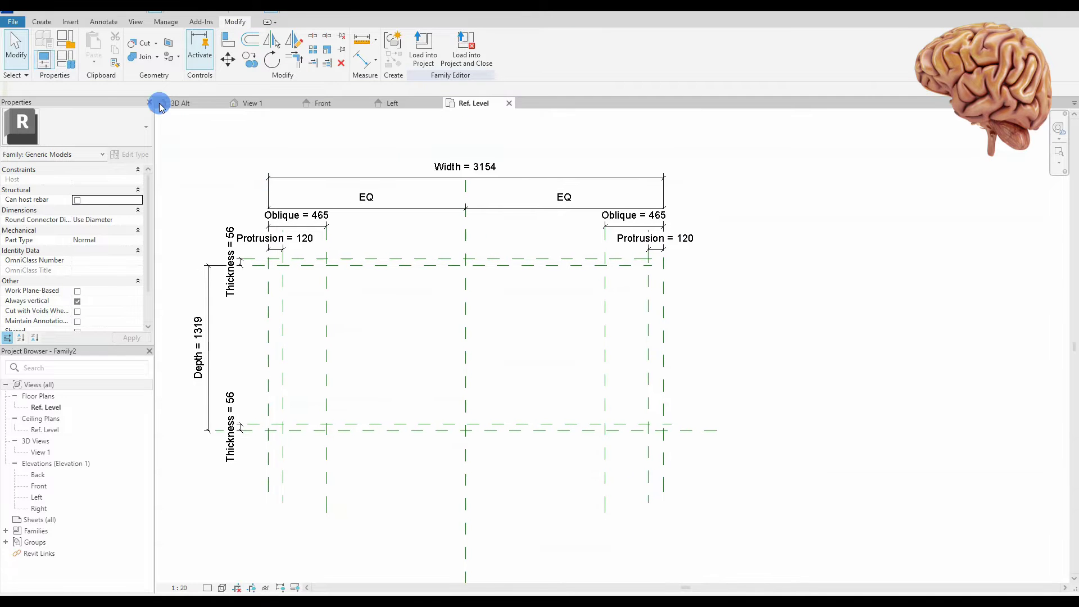
middle_drag(376, 259, 321, 255)
middle_drag(477, 338, 491, 337)
click(42, 23)
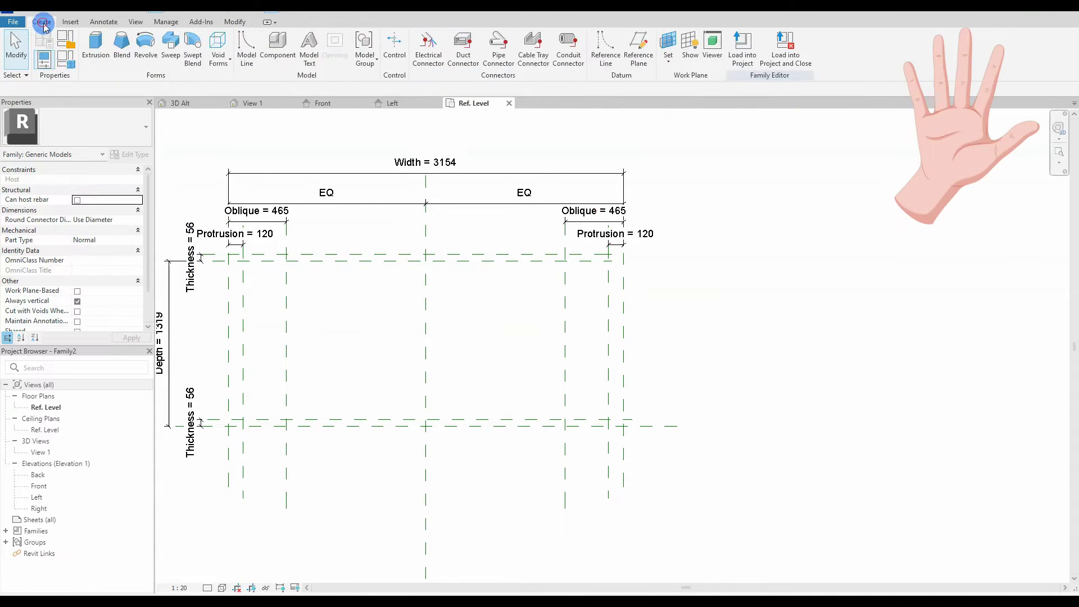
click(96, 49)
click(440, 37)
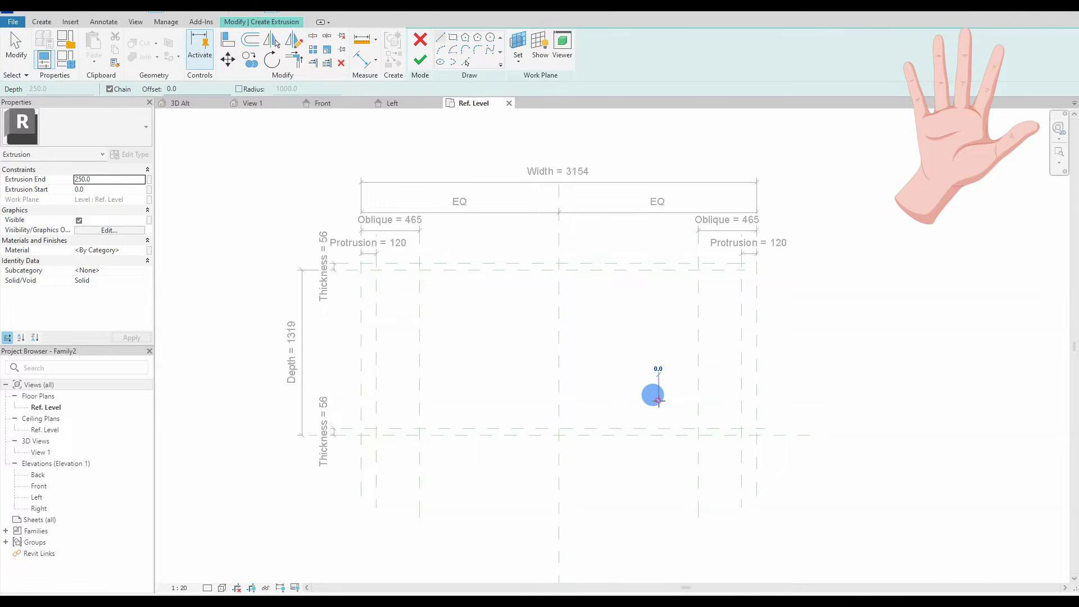
click(659, 400)
click(483, 400)
key(Escape)
click(656, 389)
click(488, 390)
Sketch two parallel horizontal flange lines about 260 mm long above the upper planes on the right, and mirror them about the center plane.
scroll(732, 255, up, 2)
click(730, 250)
click(674, 250)
key(Escape)
click(730, 241)
click(673, 241)
key(Escape)
key(Escape)
drag(616, 218, 765, 293)
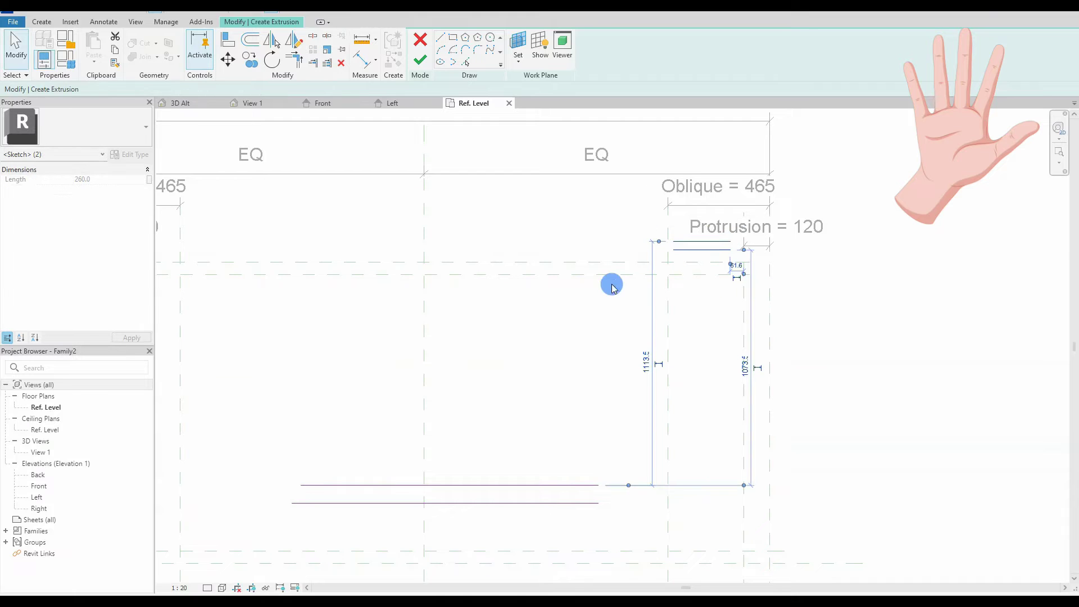
click(427, 231)
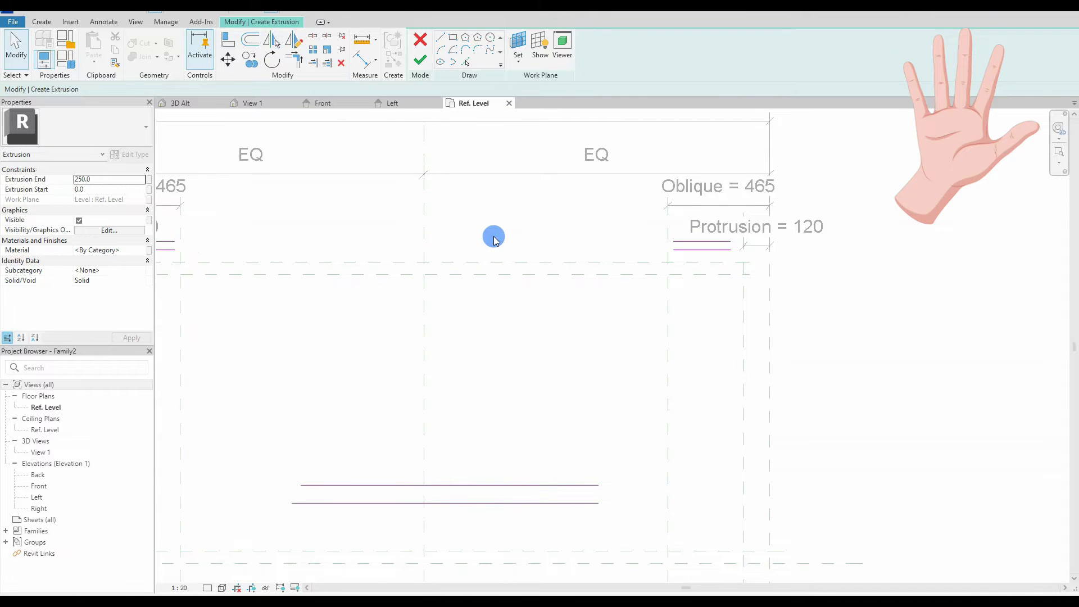
Align and lock the two long sketch lines to the two lower horizontal reference planes.
scroll(503, 281, down, 3)
key(a)
key(l)
click(564, 451)
click(591, 412)
click(483, 443)
click(504, 400)
click(549, 425)
Align and lock the short flange lines on both sides to the two upper horizontal reference planes.
middle_drag(367, 296, 391, 300)
click(393, 268)
click(395, 251)
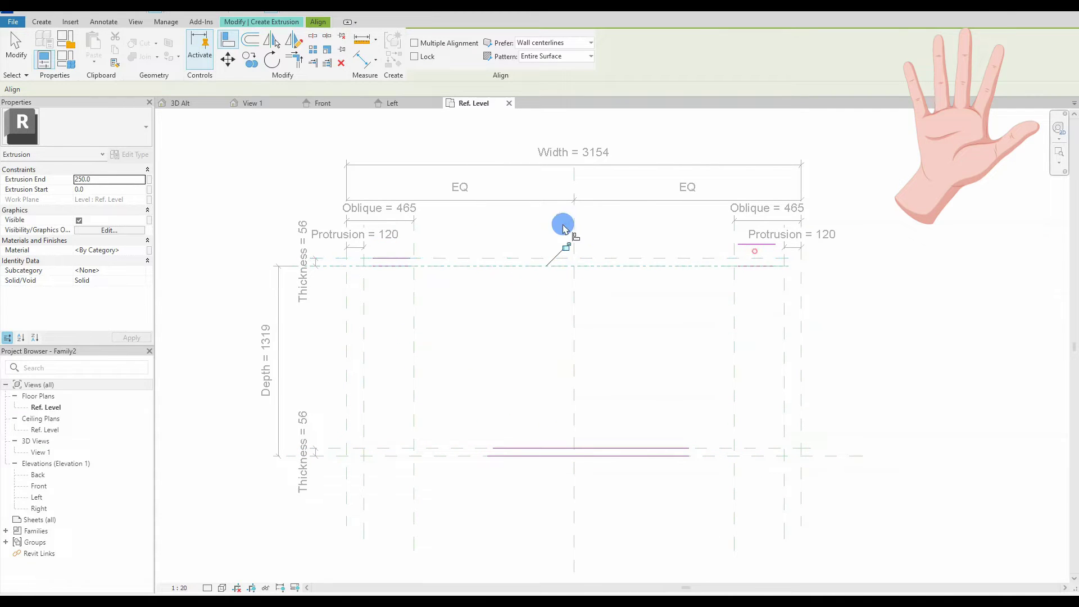
click(710, 259)
click(746, 242)
key(Escape)
key(Escape)
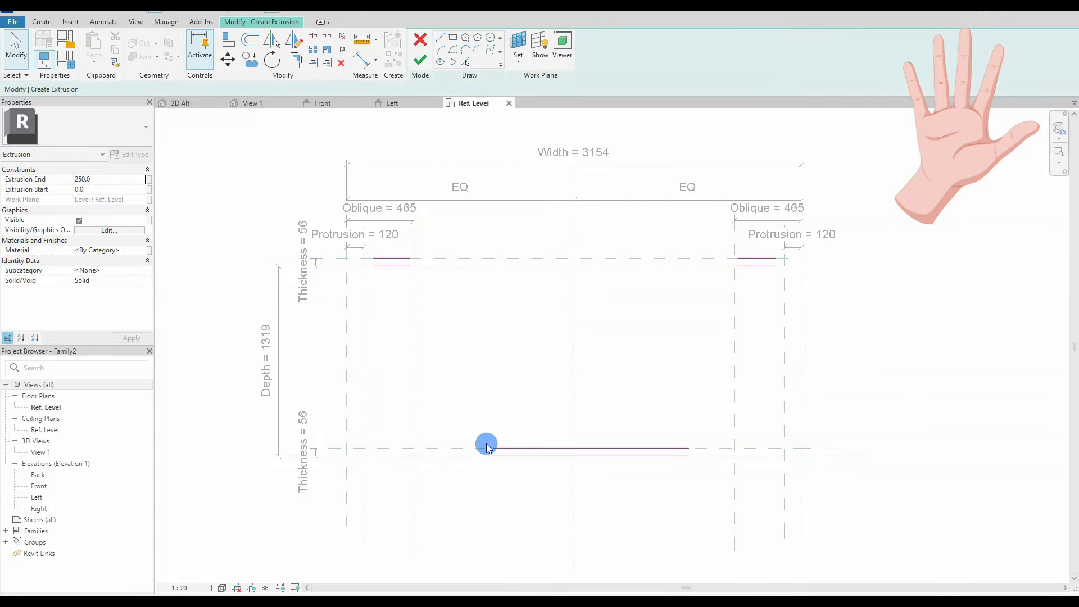
Align and lock both ends of the lowest sketch line to the left and right Oblique reference planes.
click(123, 509)
key(a)
key(l)
click(505, 456)
click(696, 459)
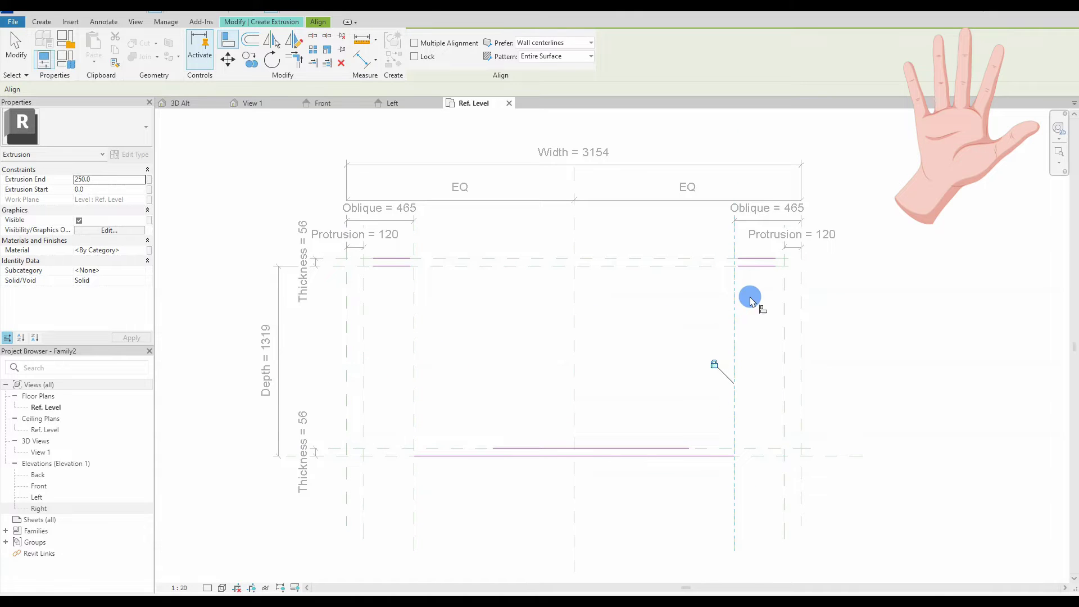
Align the right lower flange line's inner end to the Oblique plane, and the left one's outer end to the Protrusion plane.
scroll(747, 258, up, 3)
click(730, 270)
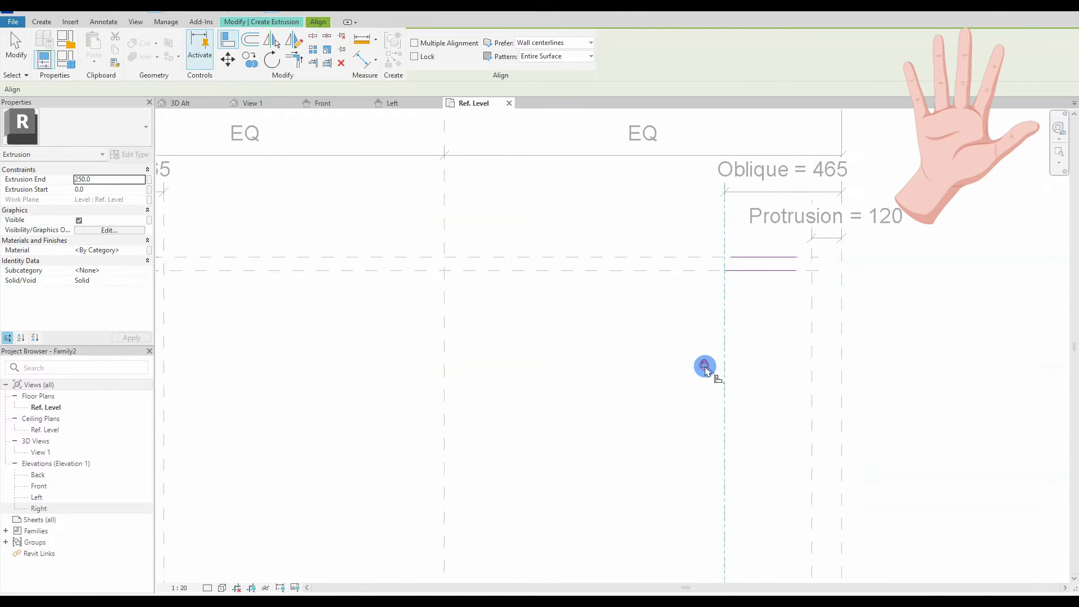
scroll(705, 365, down, 1)
middle_drag(704, 365, 815, 376)
click(341, 318)
click(349, 303)
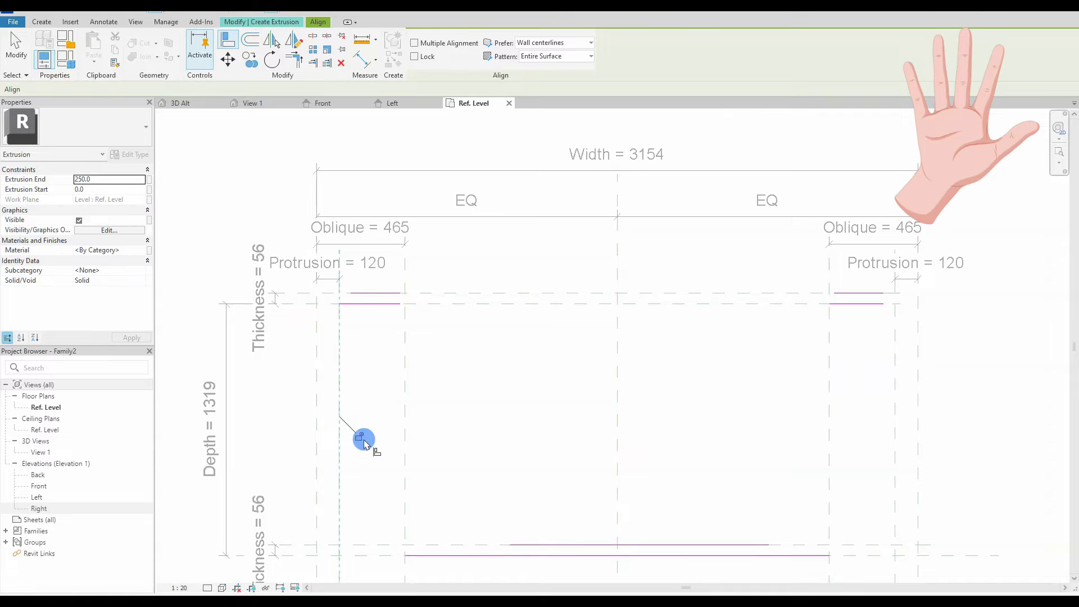
key(Escape)
key(Escape)
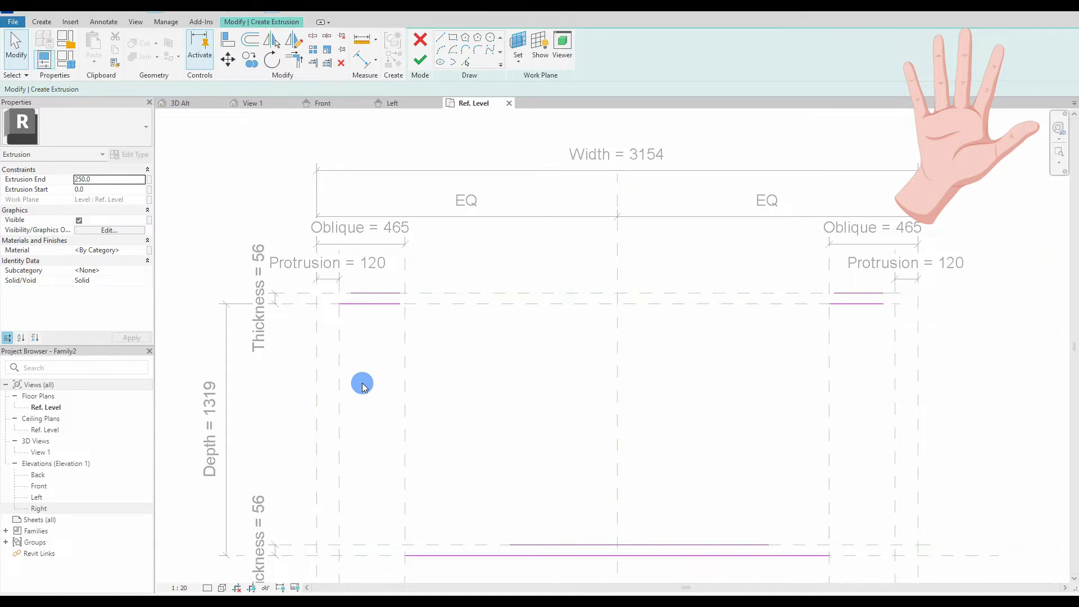
Align and lock the inner end of the left lower flange line to the left Oblique plane.
key(a)
key(l)
click(408, 366)
key(Escape)
key(Escape)
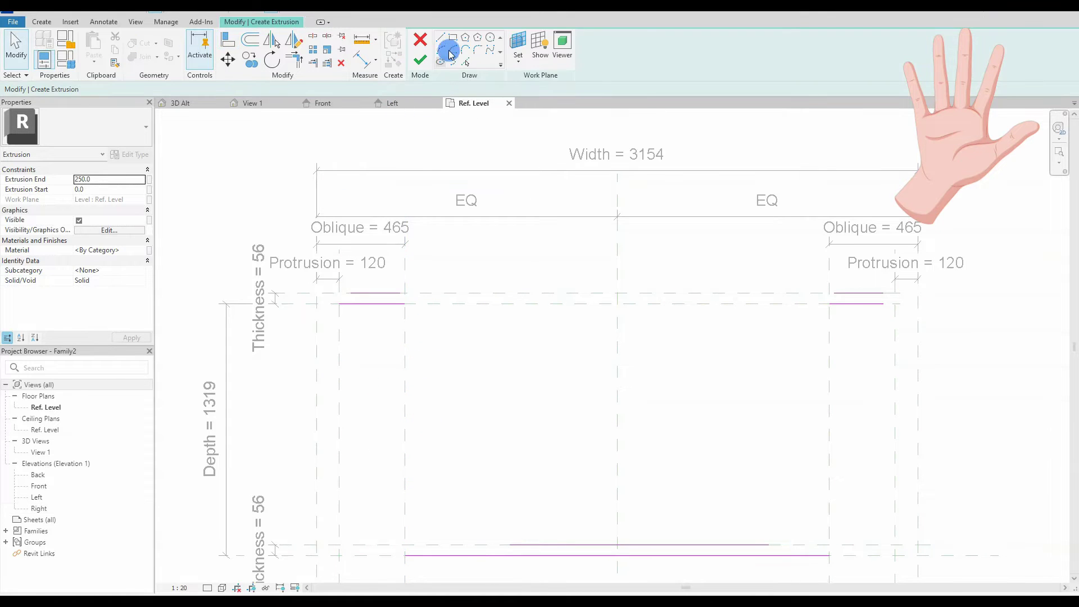
Draw a 120 mm vertical line just inside the left outermost reference plane, crossing the flange thickness.
click(441, 37)
scroll(325, 290, up, 2)
click(323, 295)
click(324, 338)
key(Escape)
key(Escape)
scroll(324, 338, down, 2)
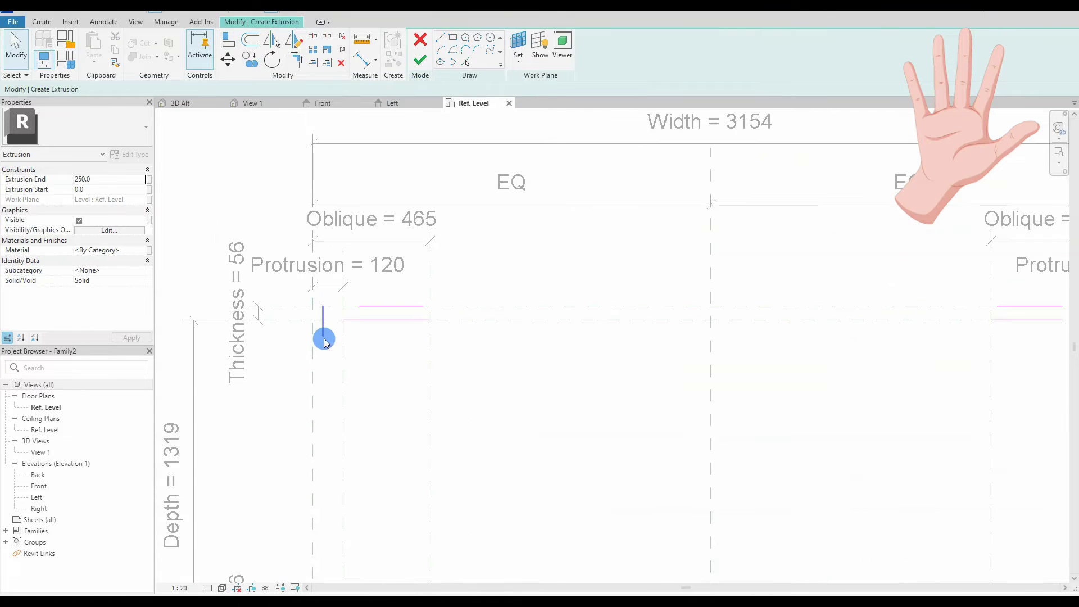
Mirror the short vertical line about the center plane to the right flange.
scroll(324, 338, down, 1)
click(325, 333)
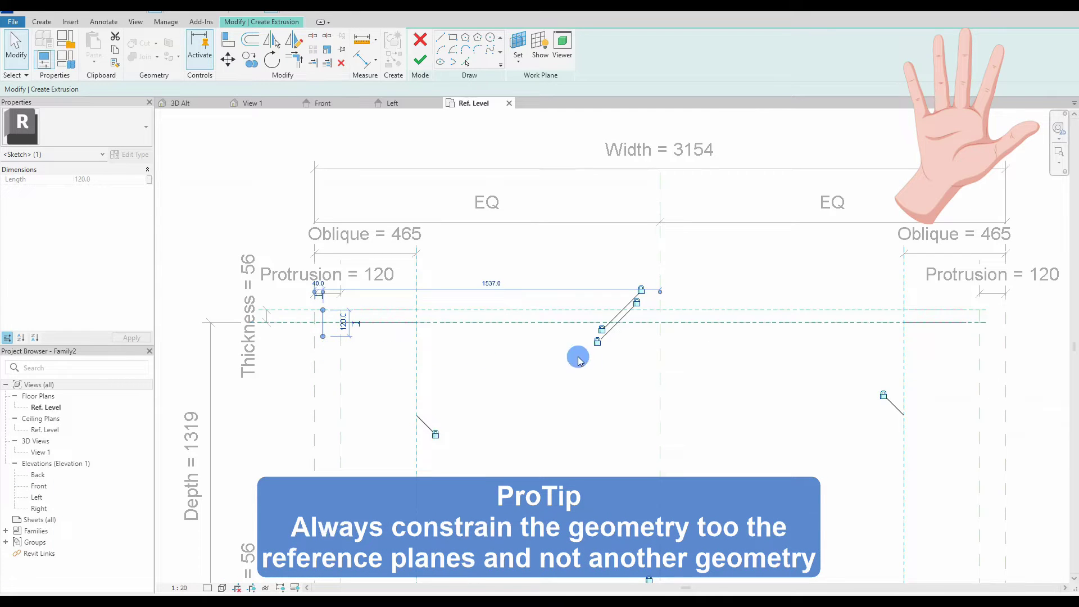
key(m)
key(m)
click(660, 385)
key(Escape)
Trim the flange lines and vertical end lines to form closed corners at the outer ends of both flanges.
key(t)
key(r)
click(354, 319)
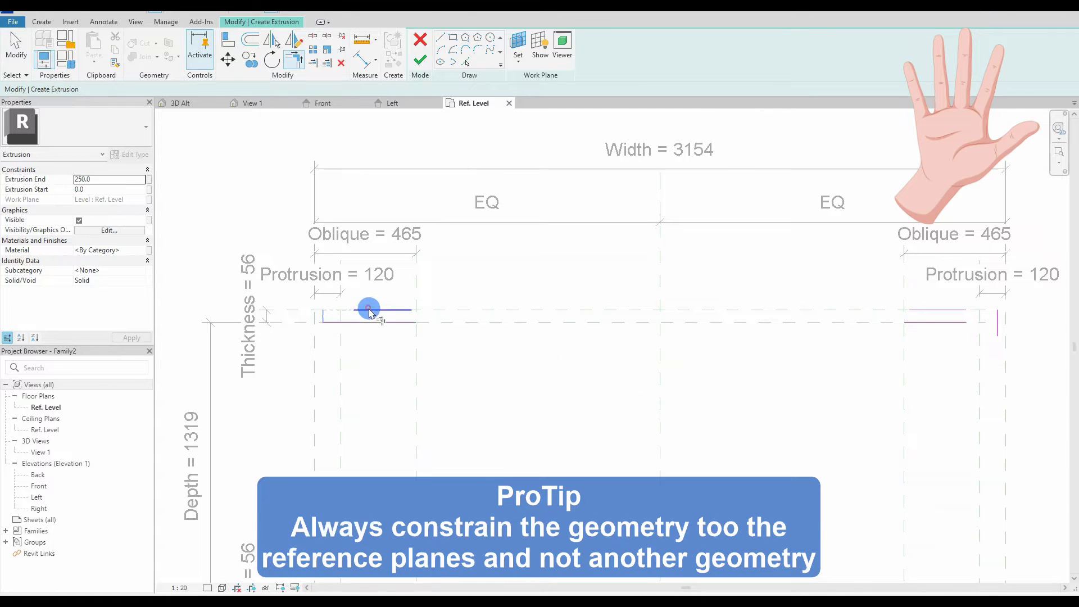
key(Escape)
key(Escape)
click(966, 312)
click(998, 316)
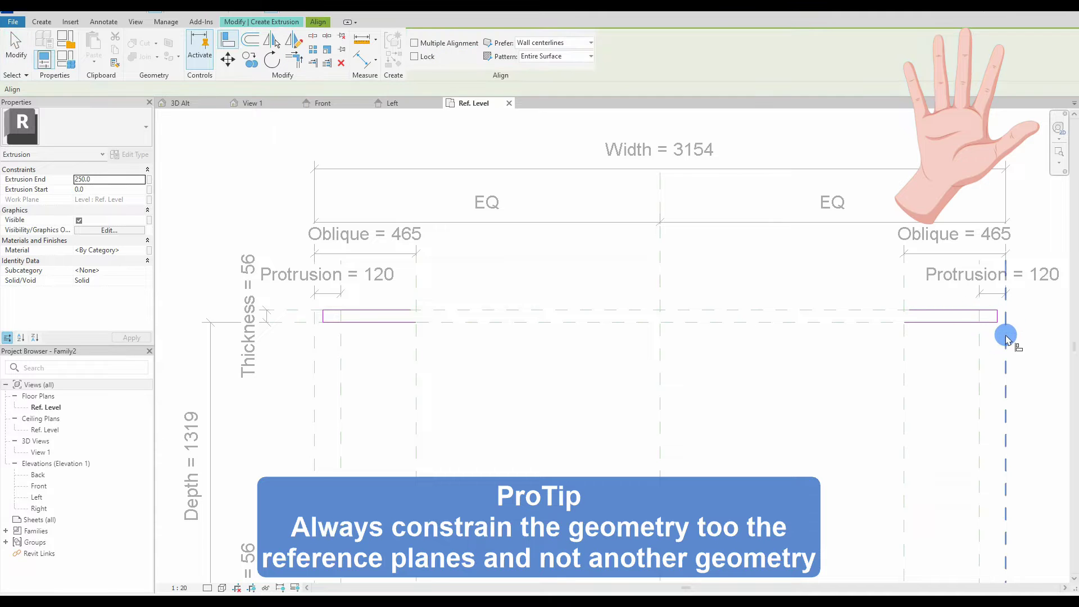
Align the vertical end lines of both flanges to the outermost Width reference planes.
click(997, 321)
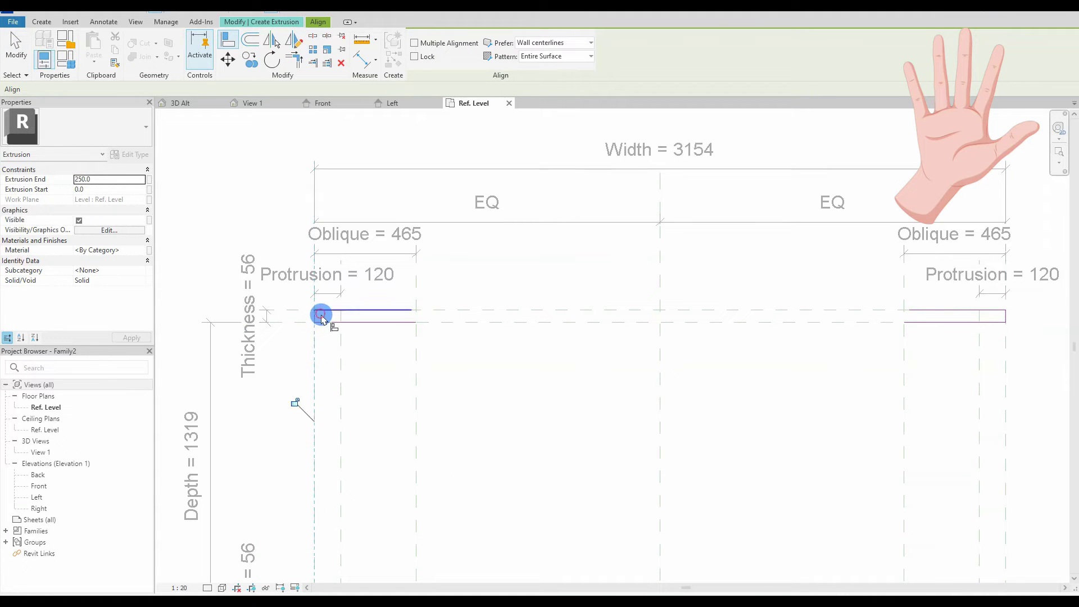
key(Escape)
scroll(394, 337, down, 2)
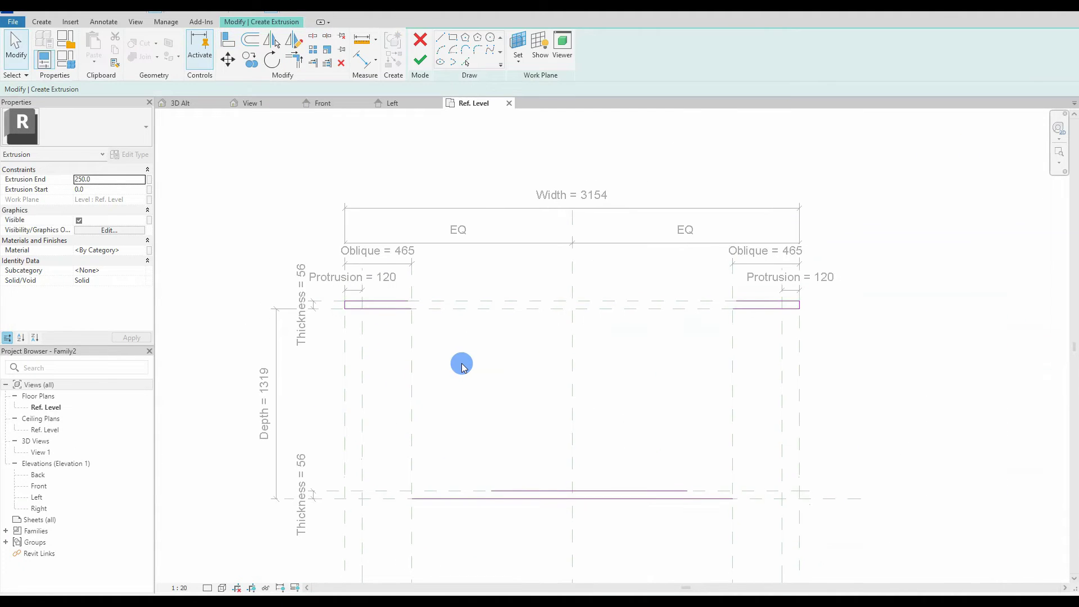
middle_drag(462, 367, 480, 362)
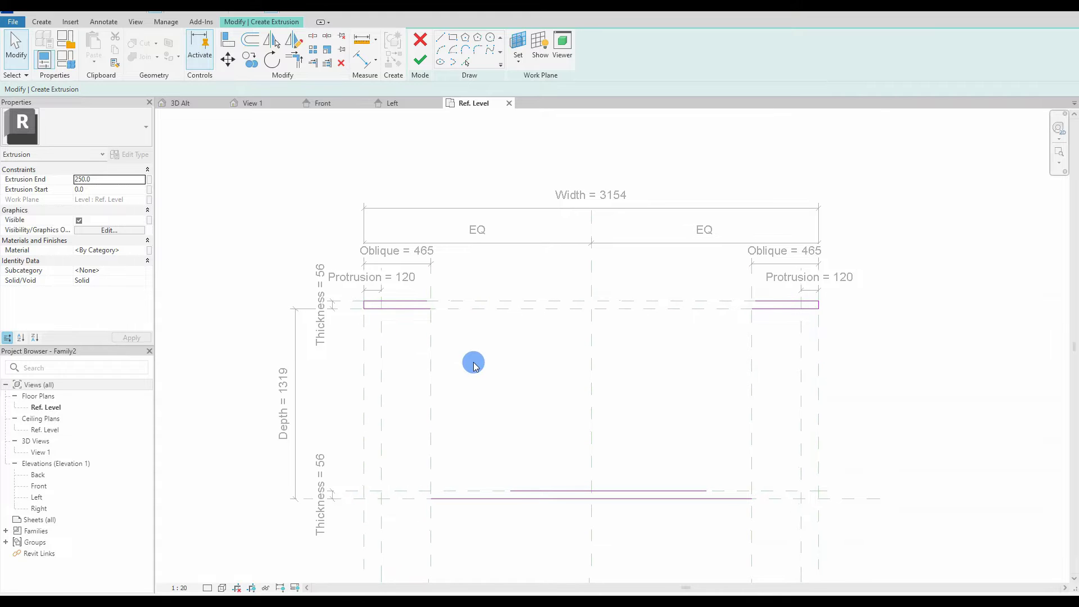
Realign the inner ends of both lower flange lines from the Oblique planes to the Protrusion planes.
click(397, 305)
mouse_move(393, 312)
mouse_down()
mouse_move(373, 311)
mouse_move(395, 309)
mouse_up()
key(Escape)
click(874, 585)
click(441, 359)
key(a)
key(l)
click(377, 348)
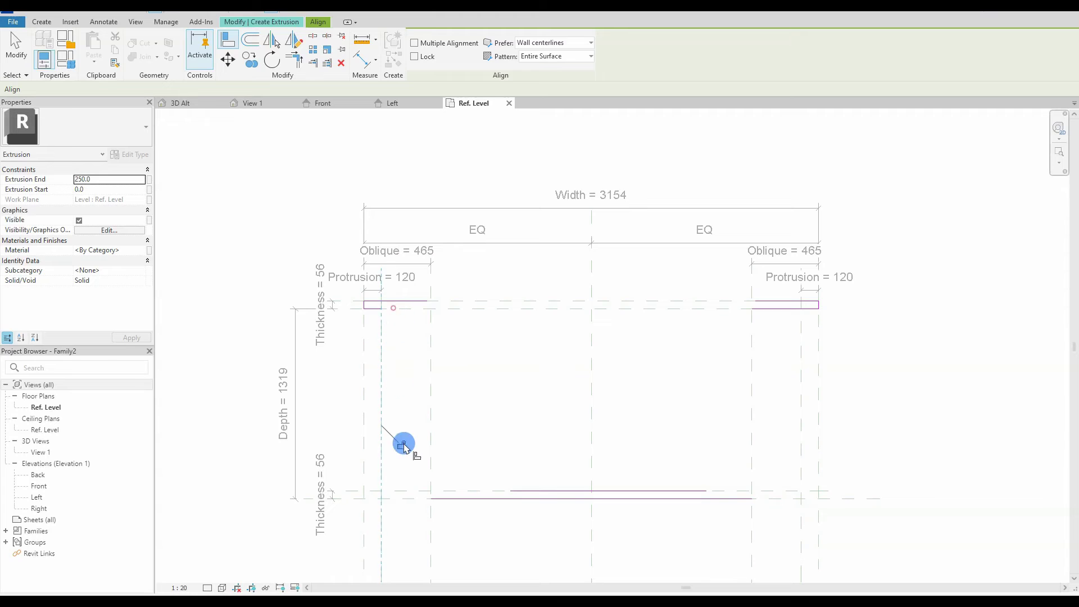
click(797, 359)
click(755, 309)
click(879, 589)
key(Escape)
Shorten the right flange's upper line so that its inner end sits just inside the Protrusion plane.
scroll(757, 300, up, 2)
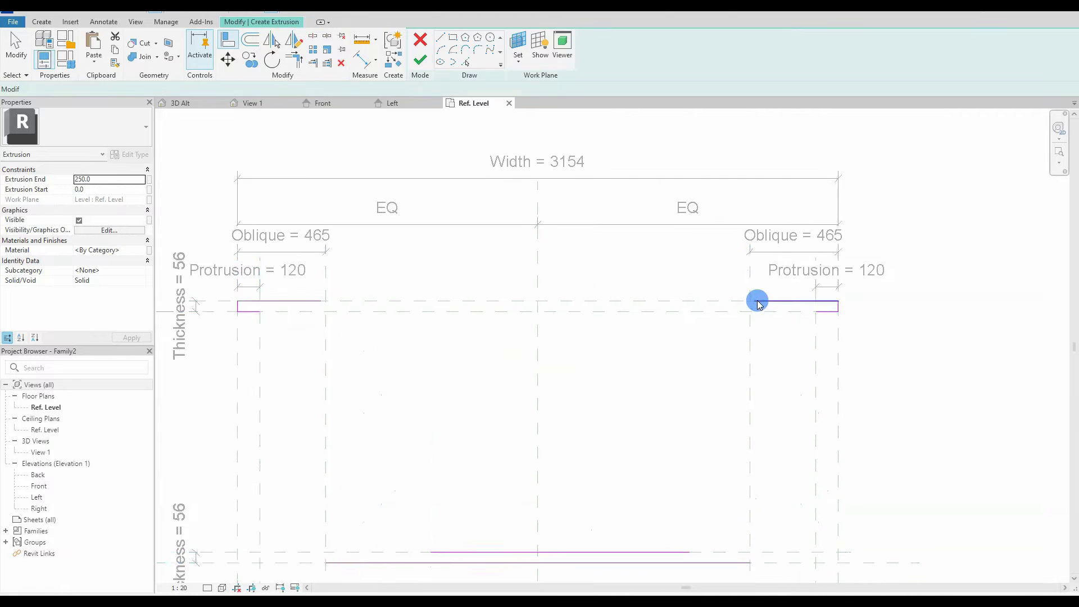
click(754, 300)
key(Escape)
scroll(639, 367, down, 2)
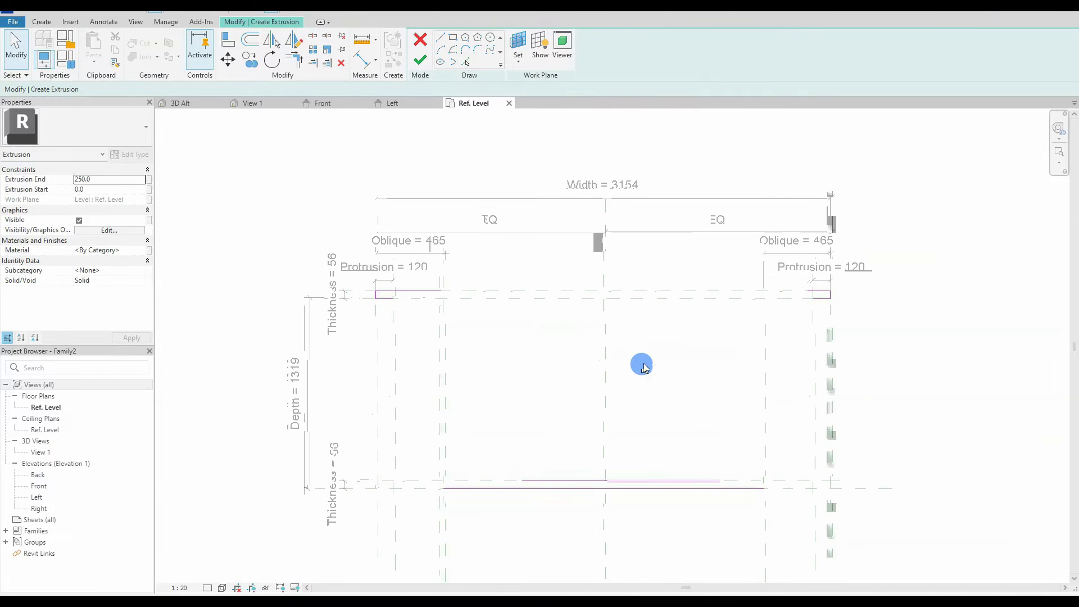
Sketch an oblique line on each side, joining the flange's inner lower corner to the matching end of the bottom line.
click(441, 38)
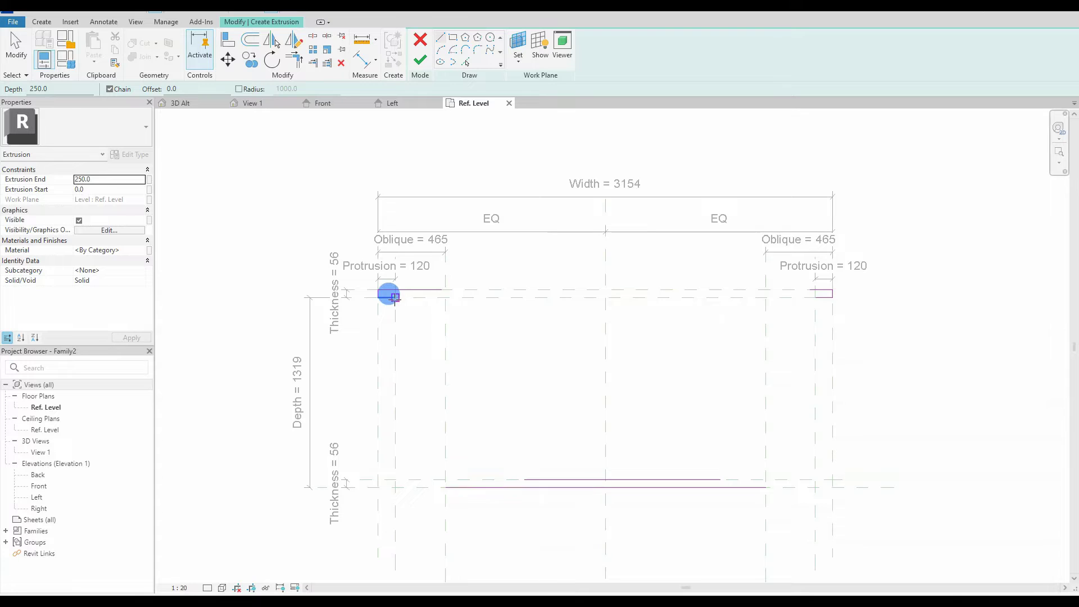
scroll(438, 483, up, 3)
click(445, 483)
scroll(669, 337, down, 3)
click(679, 435)
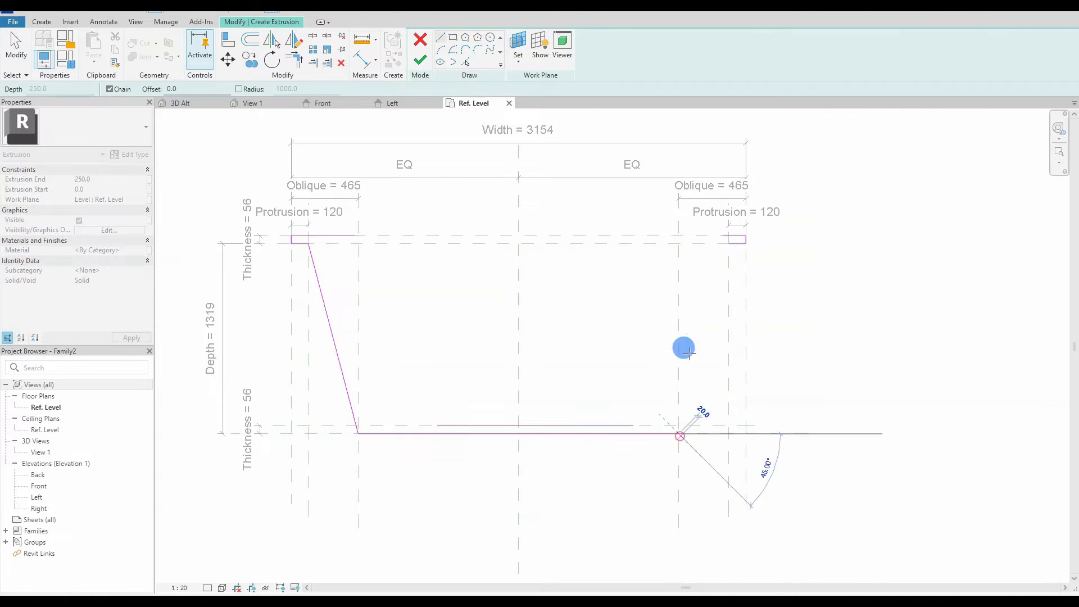
scroll(720, 239, up, 2)
click(729, 243)
key(Escape)
key(Escape)
scroll(618, 292, down, 2)
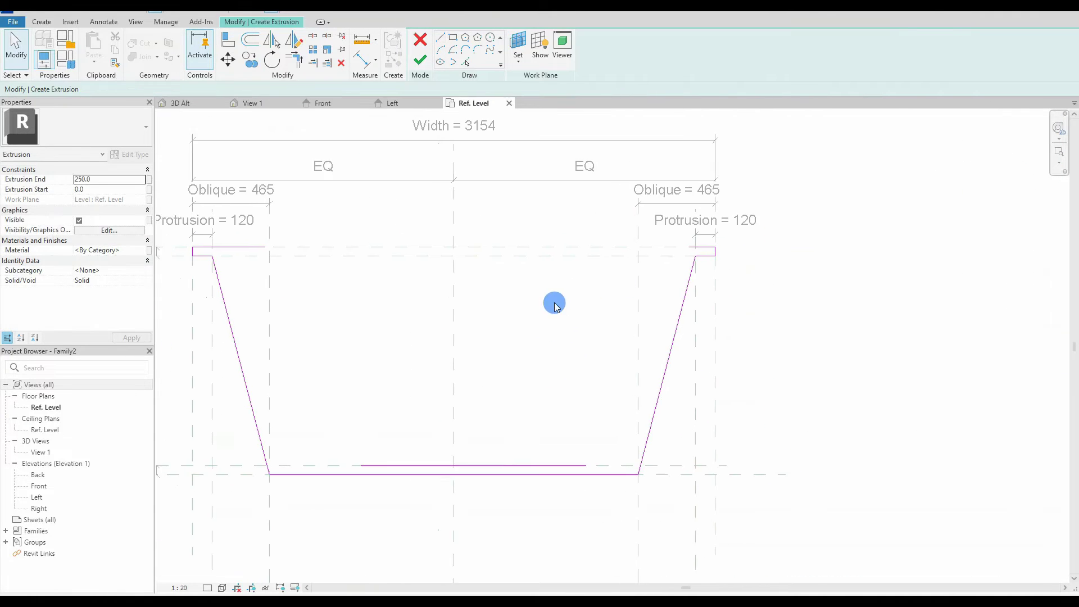
Create inner parallel copies of both oblique lines by picking them with a 50 mm offset.
click(441, 37)
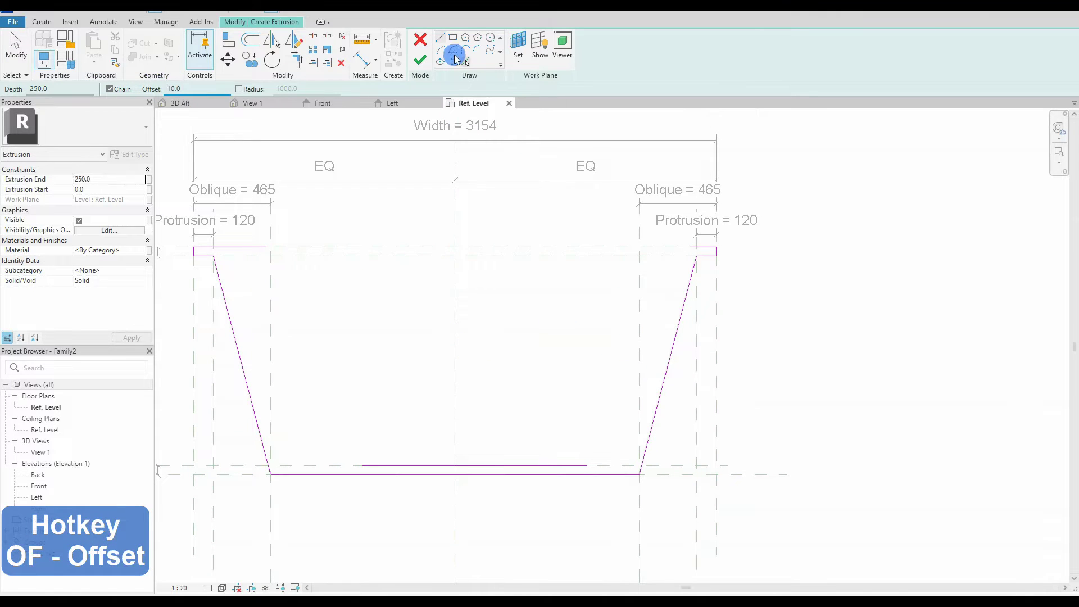
click(466, 63)
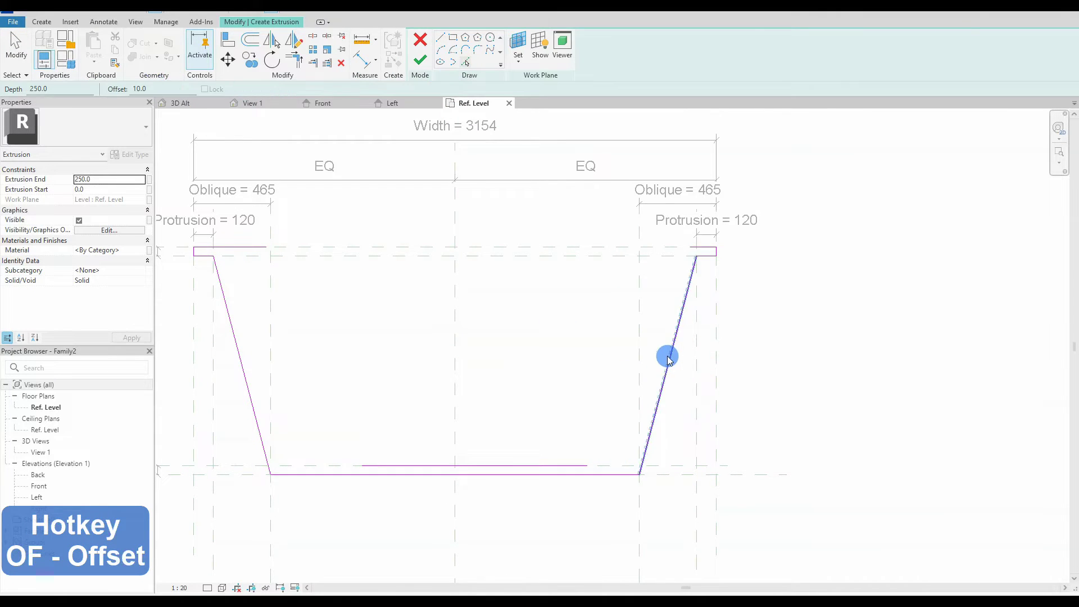
scroll(669, 360, up, 5)
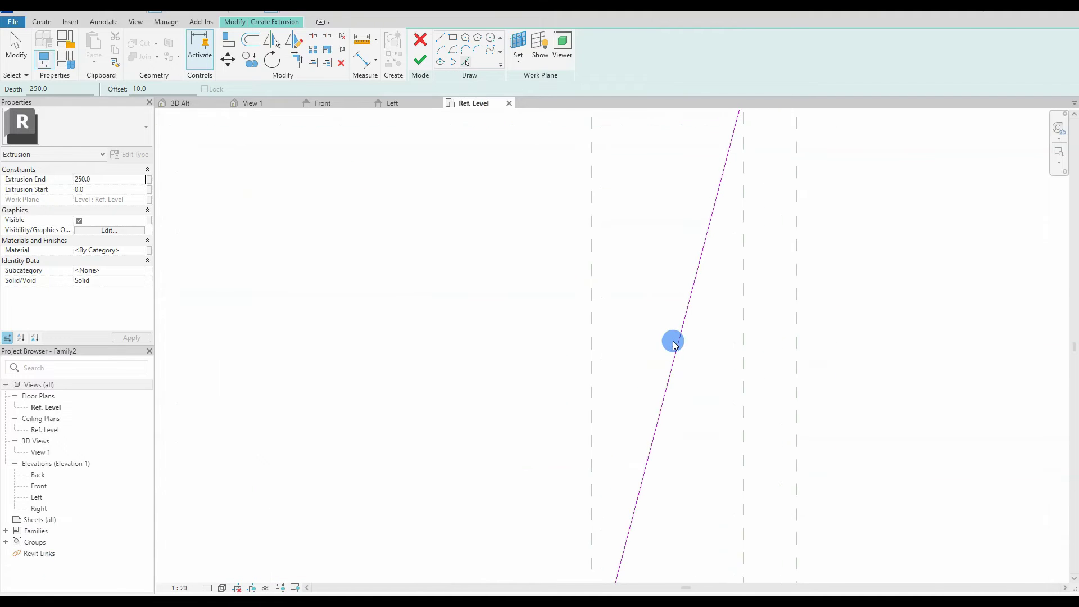
click(160, 89)
text(50)
click(685, 321)
scroll(685, 320, down, 3)
click(190, 320)
scroll(561, 351, down, 3)
Trim the inner oblique lines to corners with the inner bottom line and the flanges' upper lines, closing the profile.
key(t)
key(r)
click(491, 471)
click(373, 429)
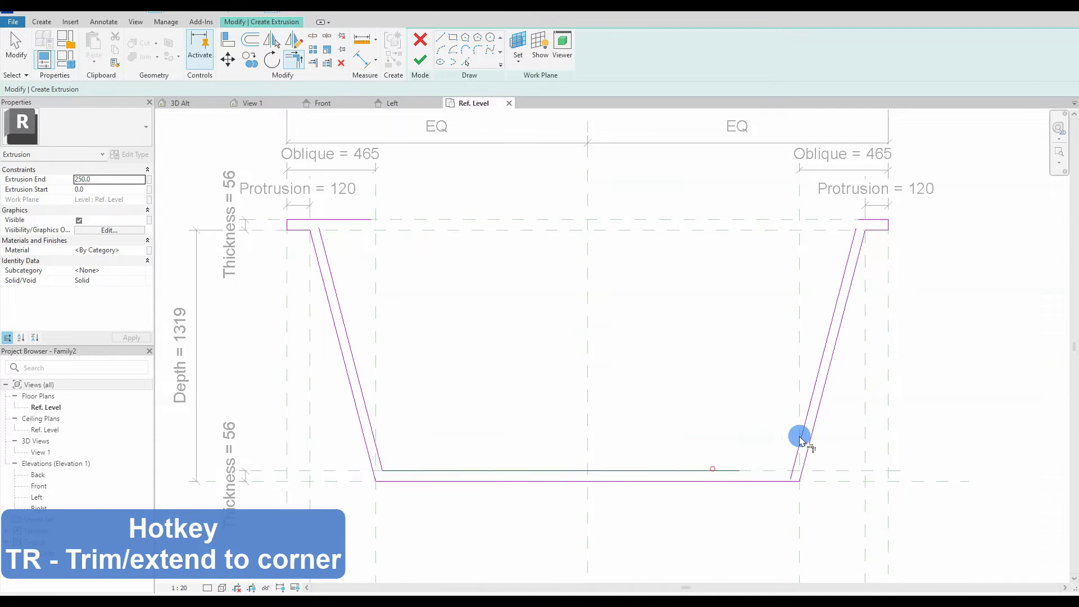
click(799, 438)
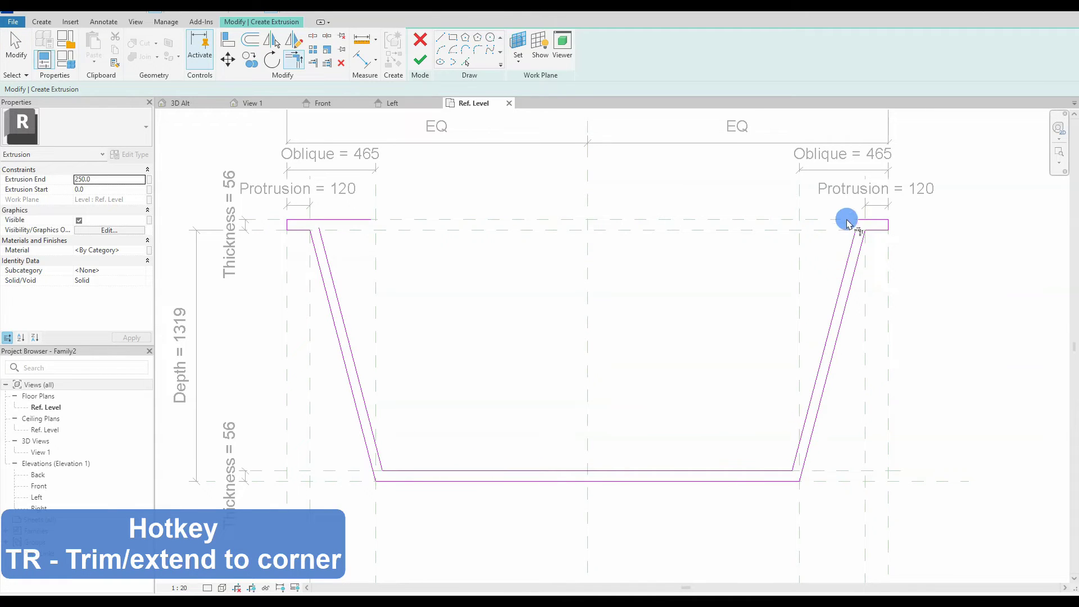
click(303, 222)
Add an aligned dimension between the inner and outer oblique lines on both sides of the profile.
key(d)
key(i)
scroll(346, 340, up, 3)
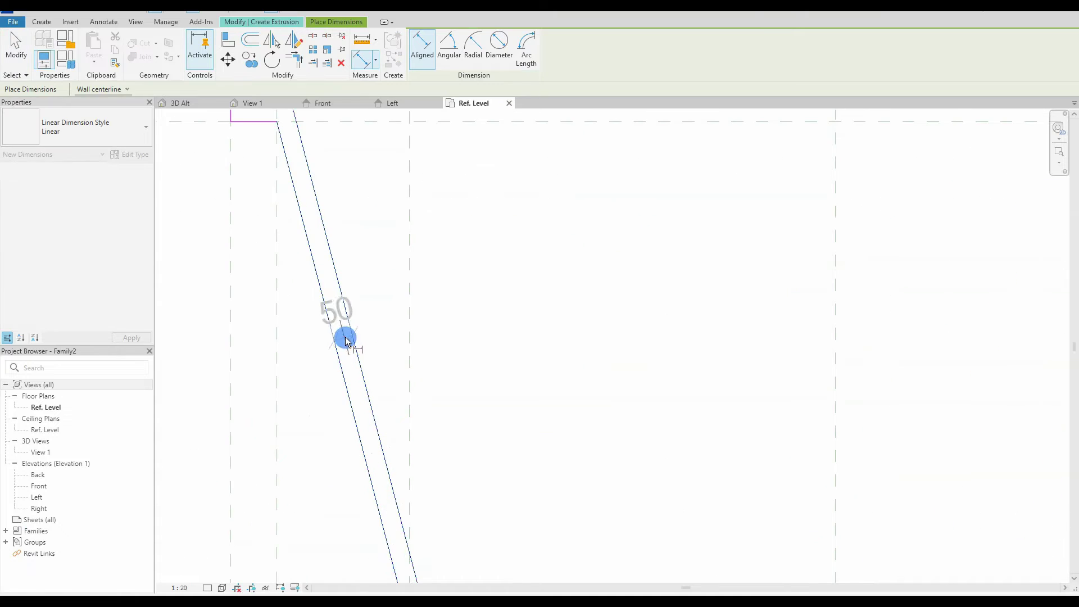
click(346, 340)
key(Escape)
scroll(349, 340, down, 3)
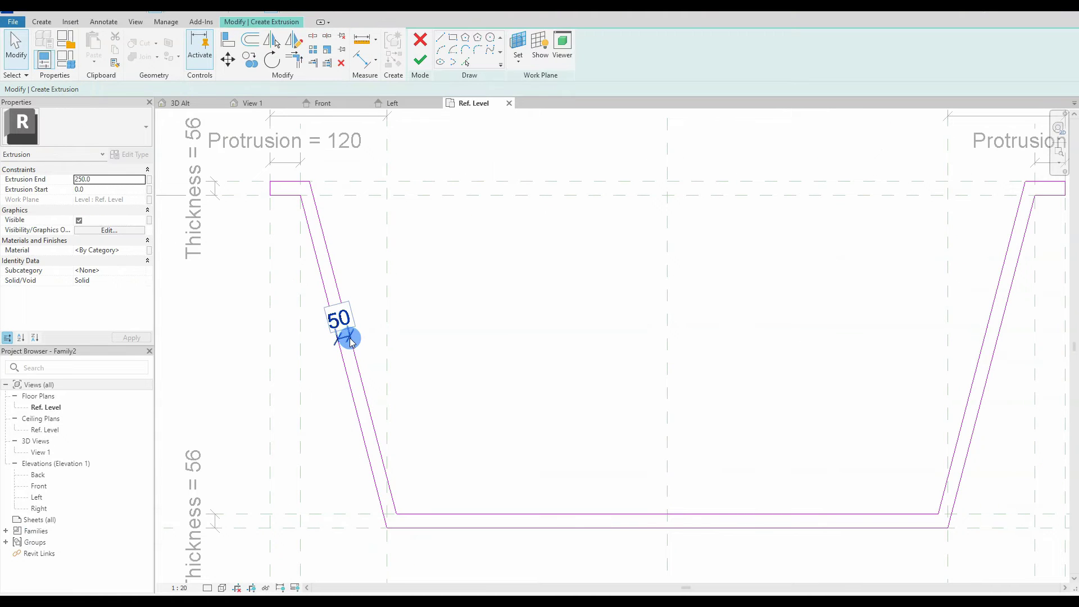
key(d)
key(i)
click(975, 381)
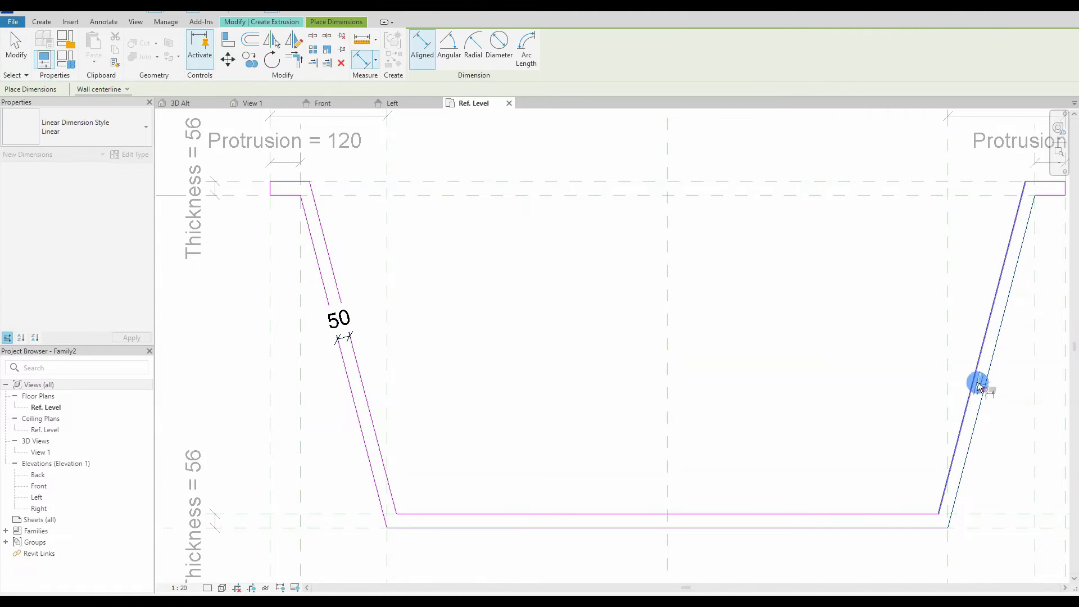
click(981, 382)
click(331, 378)
key(Escape)
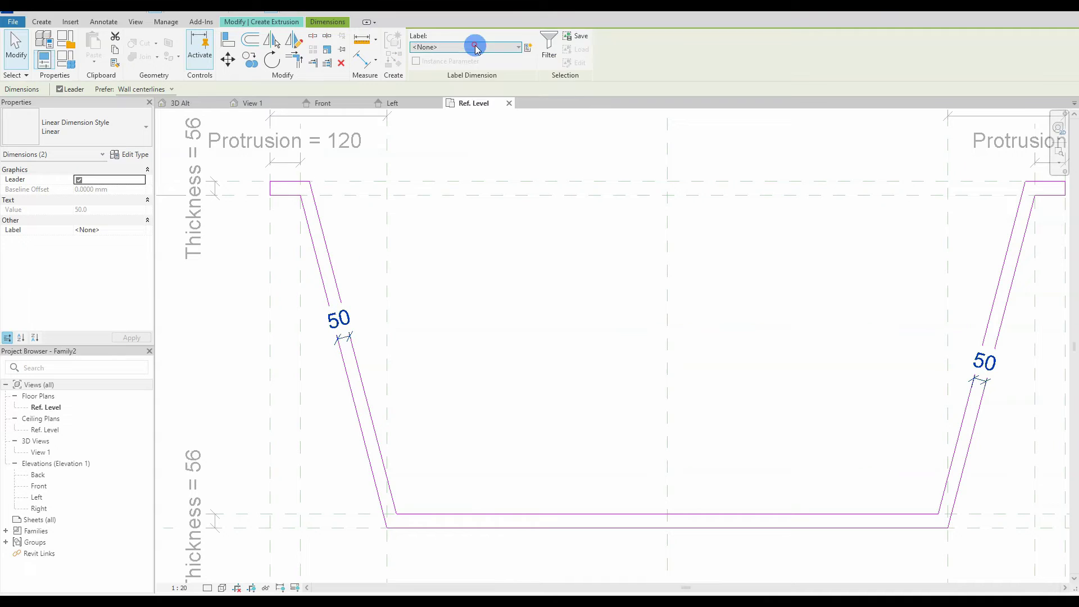
Label both oblique wall dimensions with the Thickness parameter and finish the extrusion sketch.
click(467, 46)
click(437, 142)
click(478, 330)
scroll(477, 330, down, 3)
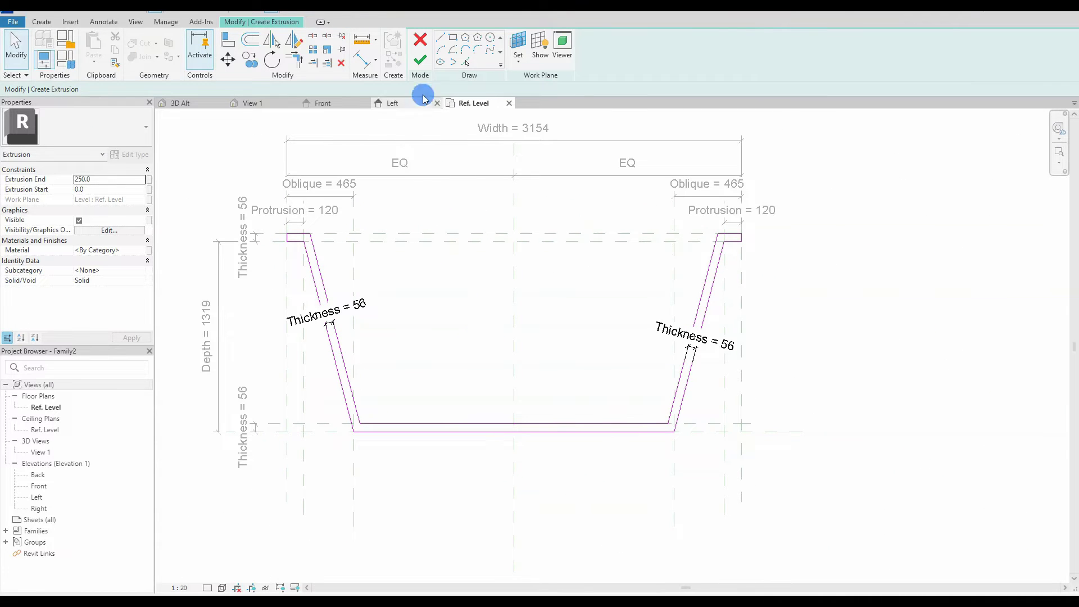
click(420, 60)
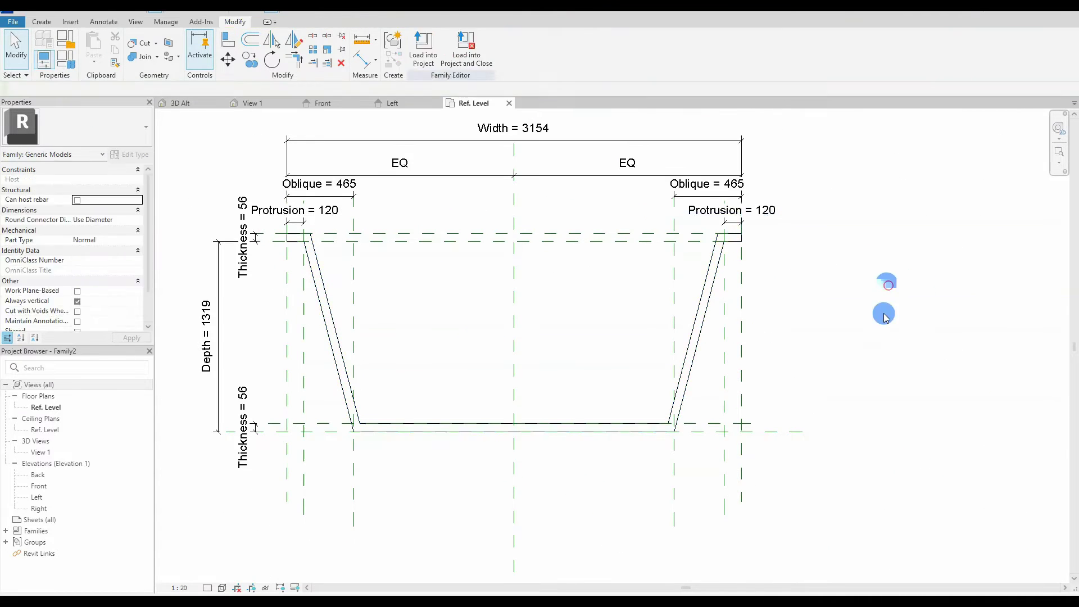
scroll(780, 332, down, 1)
Flex the family with Width 500, Depth 200, Thickness 10, Oblique 100 and Protrusion 10.
click(64, 59)
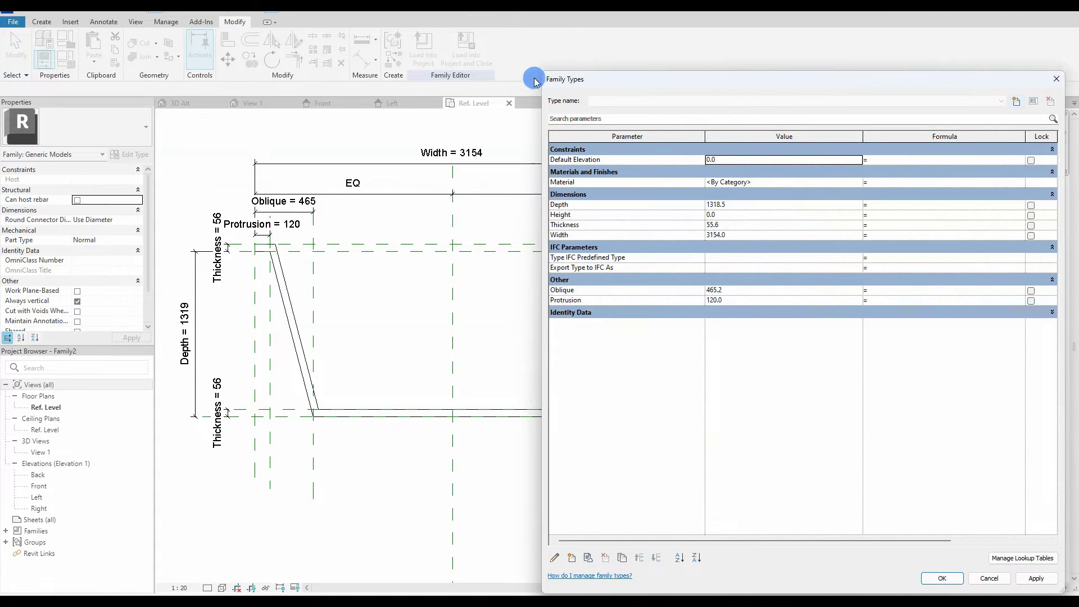
drag(537, 80, 675, 114)
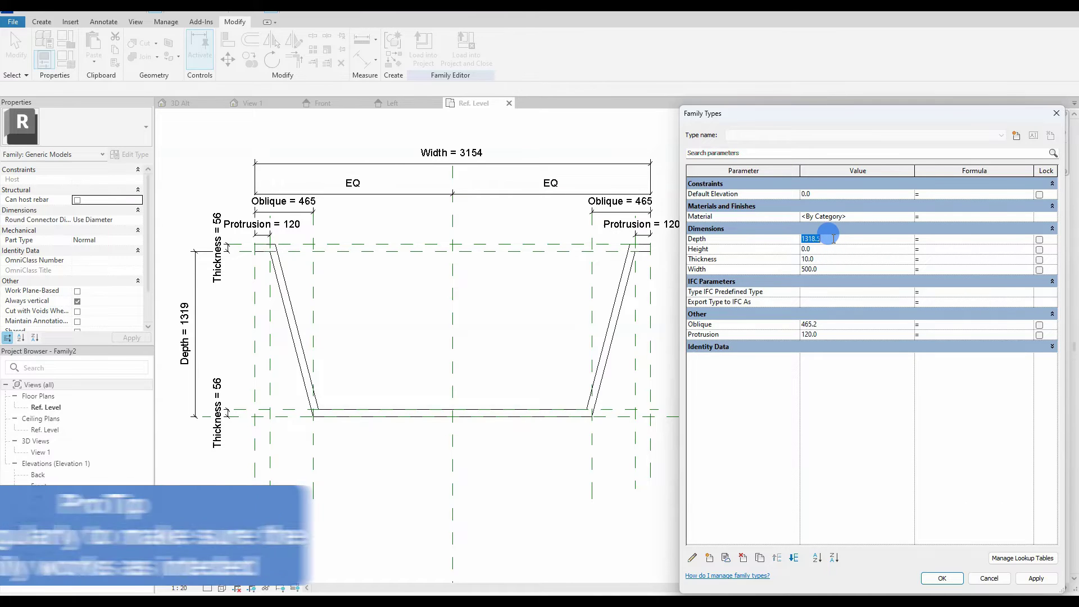
text(200.0)
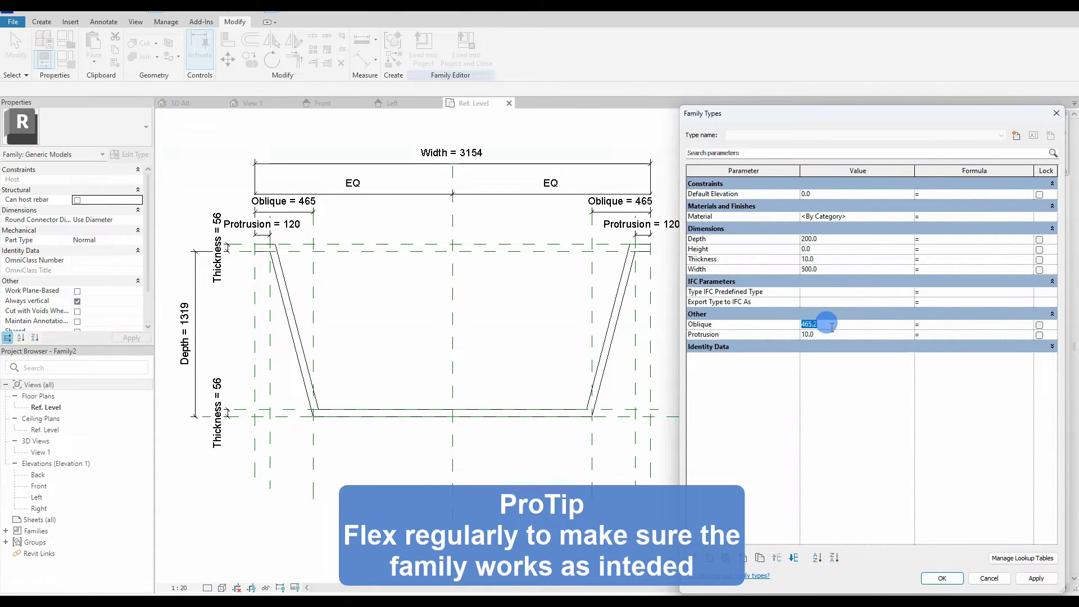
text(100)
click(1035, 578)
click(942, 578)
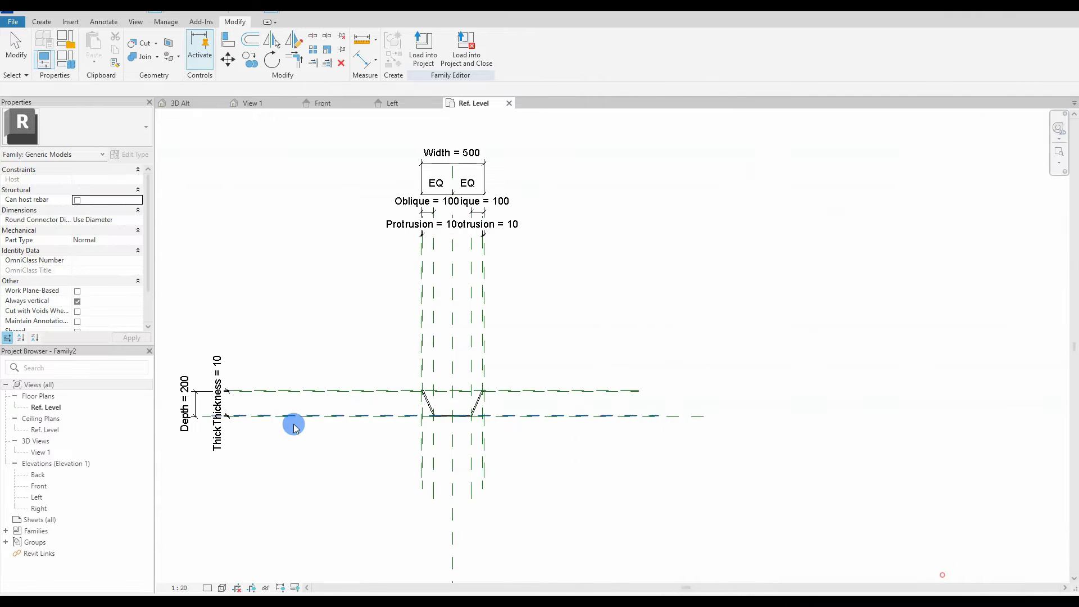
Move the Depth and Thickness dimensions and the horizontal reference planes' left ends closer to the resized profile.
scroll(424, 433, up, 4)
scroll(388, 428, down, 2)
middle_drag(163, 424, 382, 432)
drag(263, 370, 569, 377)
click(448, 392)
drag(261, 418, 562, 415)
drag(205, 385, 528, 337)
scroll(454, 348, down, 2)
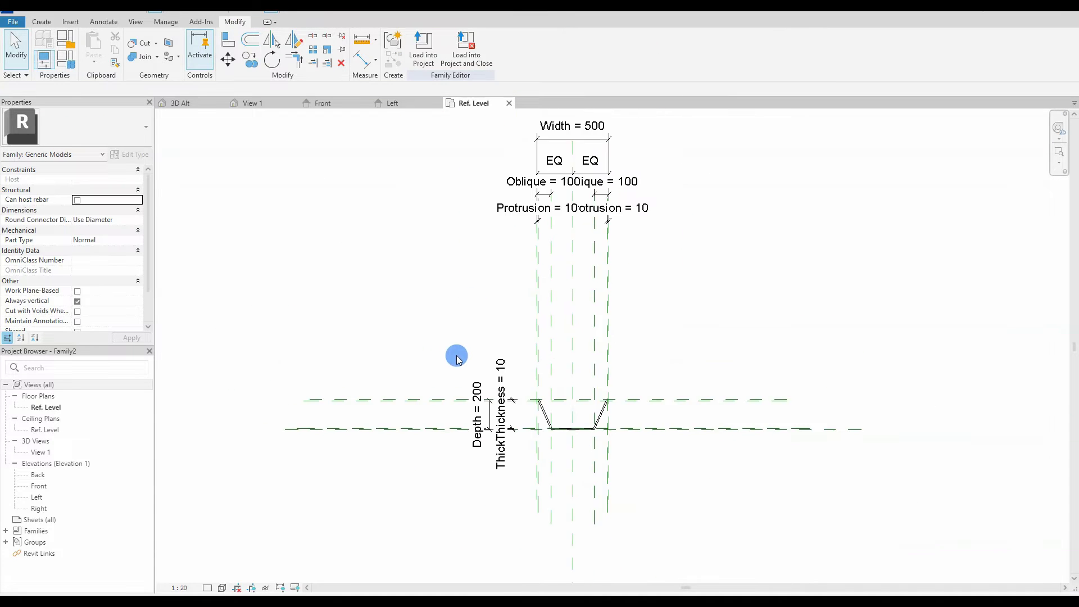
Move the horizontal dimensions down towards the profile and set the view scale to 1:5.
middle_drag(453, 346, 464, 391)
drag(405, 148, 776, 358)
drag(562, 186, 565, 352)
click(175, 585)
click(184, 451)
Arrange the Protrusion, Oblique and overall width dimensions in separate rows just above the profile.
scroll(417, 289, up, 4)
drag(385, 230, 893, 350)
drag(499, 313, 499, 360)
click(448, 301)
drag(418, 147, 876, 222)
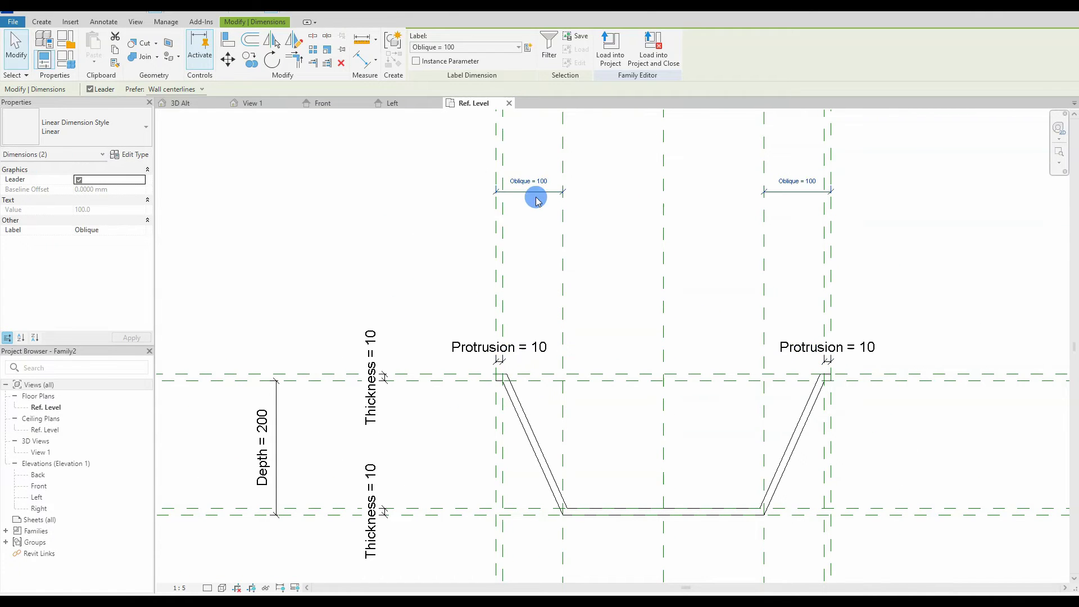
drag(536, 192, 500, 294)
click(373, 193)
scroll(373, 193, down, 3)
click(465, 184)
drag(464, 184, 505, 284)
Bring the upper and lower Thickness dimensions and the Depth dimension nearer to the profile's left edge.
click(356, 330)
scroll(417, 555, up, 3)
drag(337, 311, 413, 312)
click(330, 484)
drag(329, 484, 400, 480)
click(192, 386)
drag(193, 386, 357, 394)
click(386, 415)
scroll(393, 414, down, 1)
middle_drag(643, 420, 554, 417)
Set the Protrusion formula to 20 mm, drive Oblique with a formula based on Width, and set Thickness to 5.
click(65, 63)
click(1021, 584)
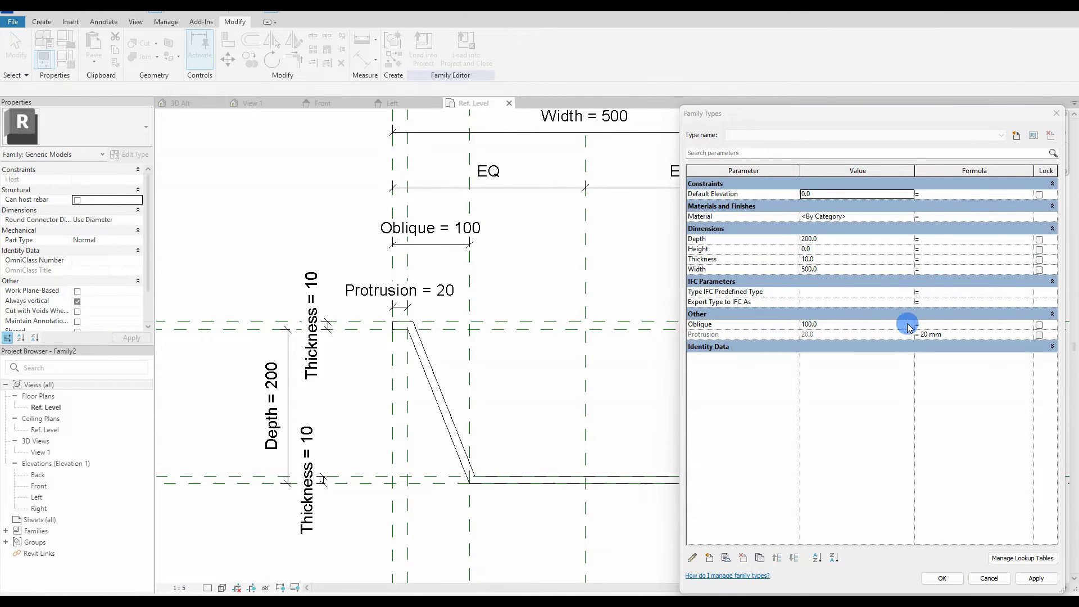
click(935, 324)
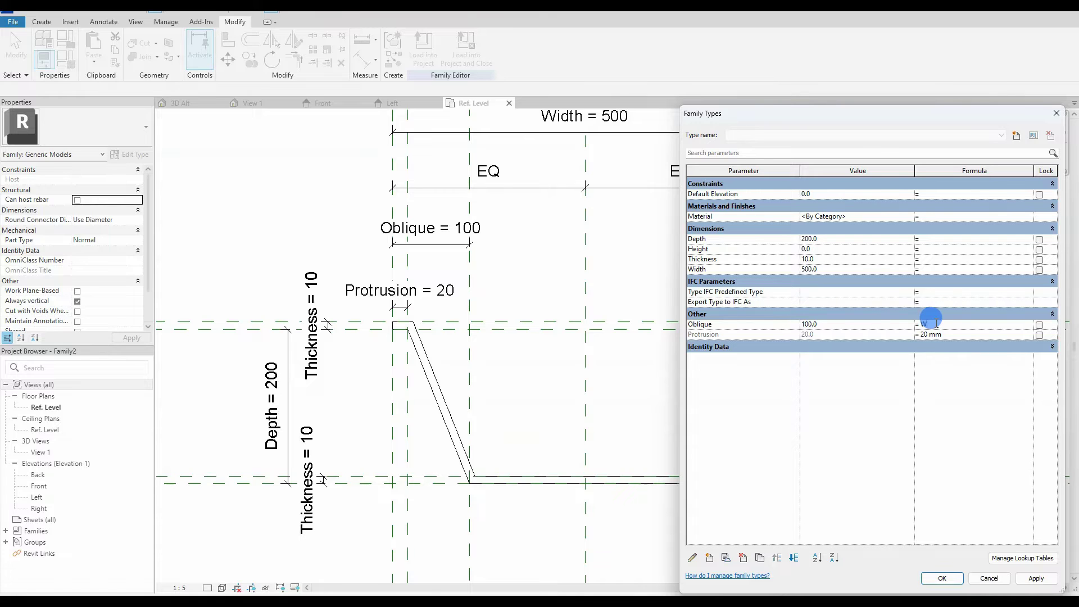
text(5)
click(815, 258)
click(1037, 578)
click(941, 578)
scroll(494, 349, down, 2)
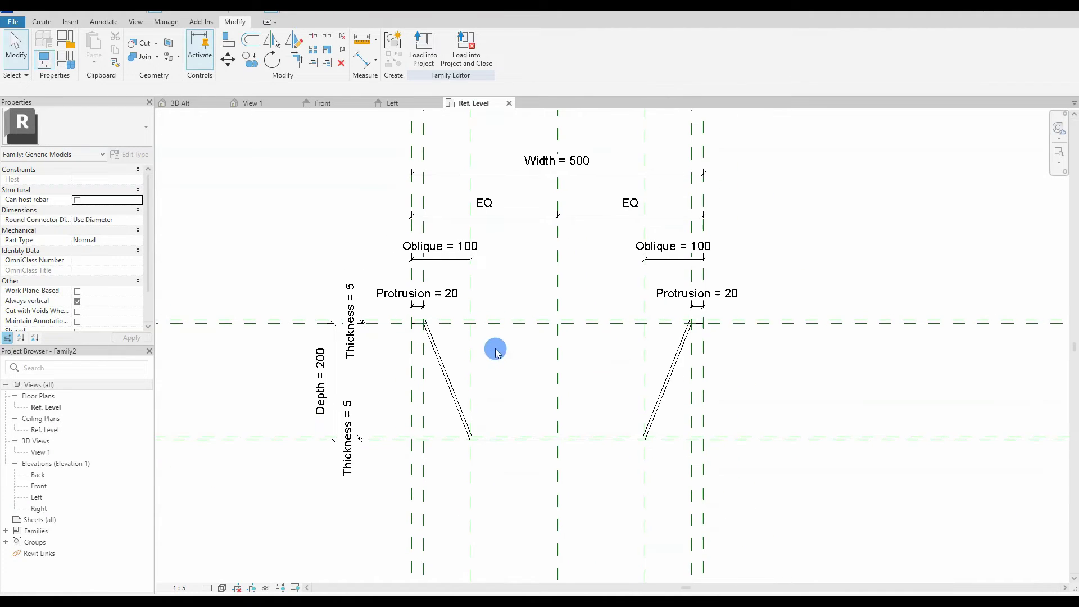
Save the family to the desktop as "Steel sheet piles U-singel".
click(10, 23)
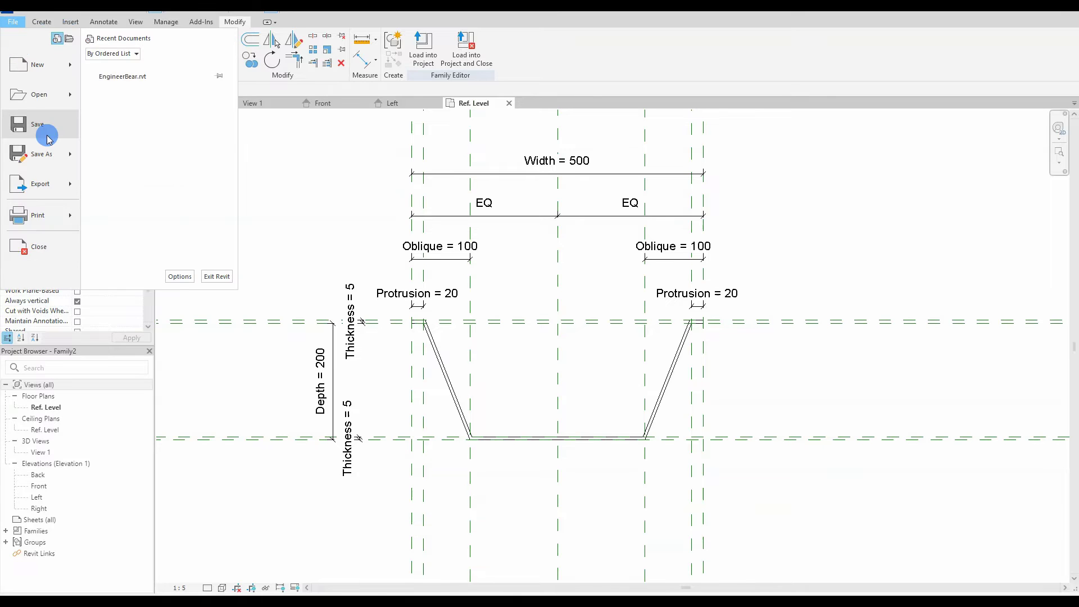
mouse_move(22, 158)
click(124, 147)
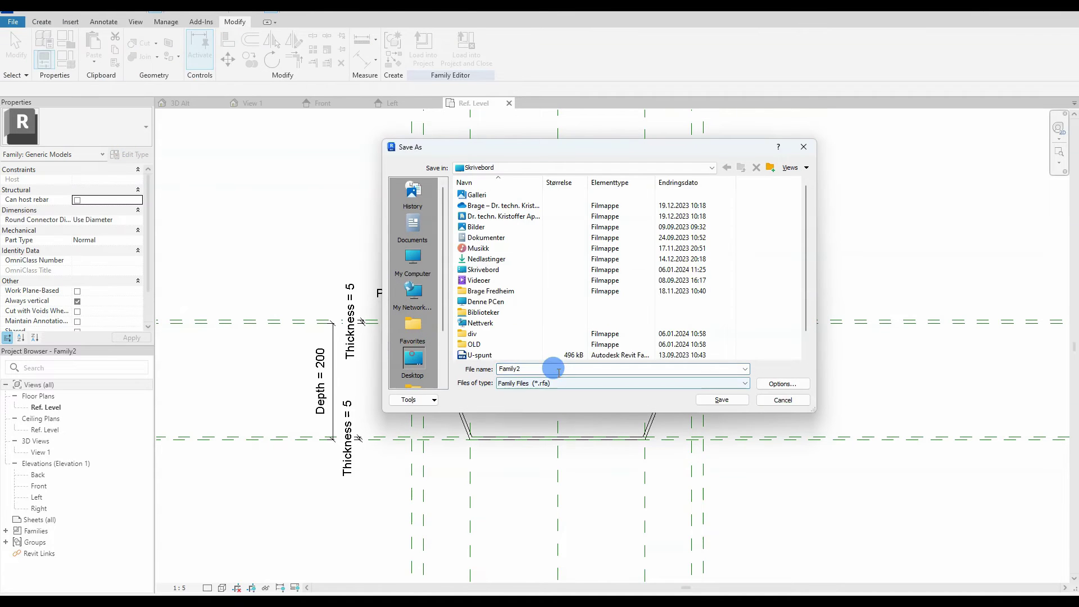
text(Steel sheet piles U)
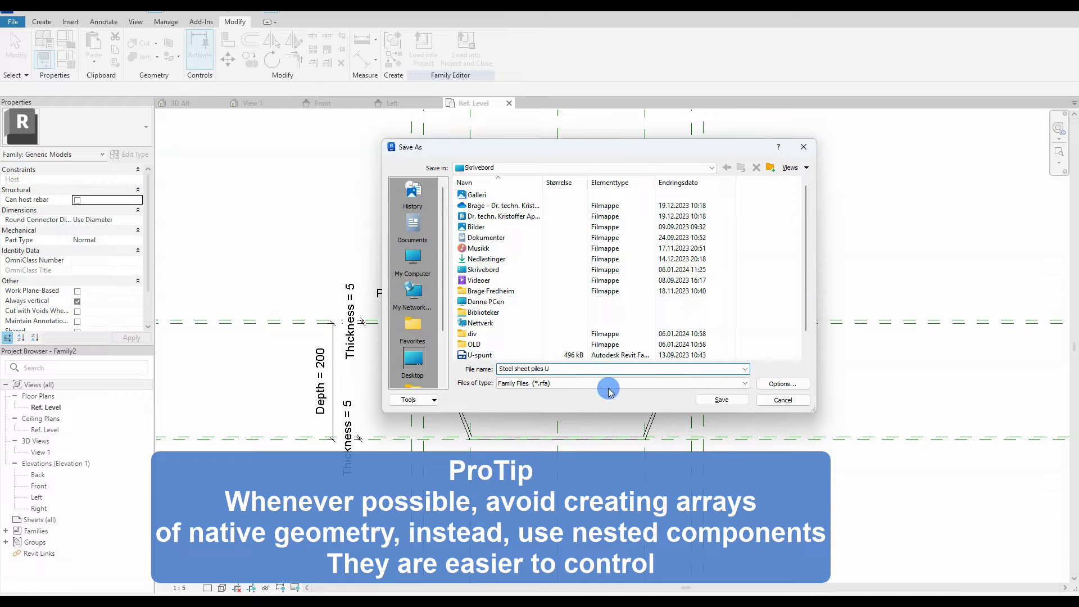
text(-singel)
click(725, 399)
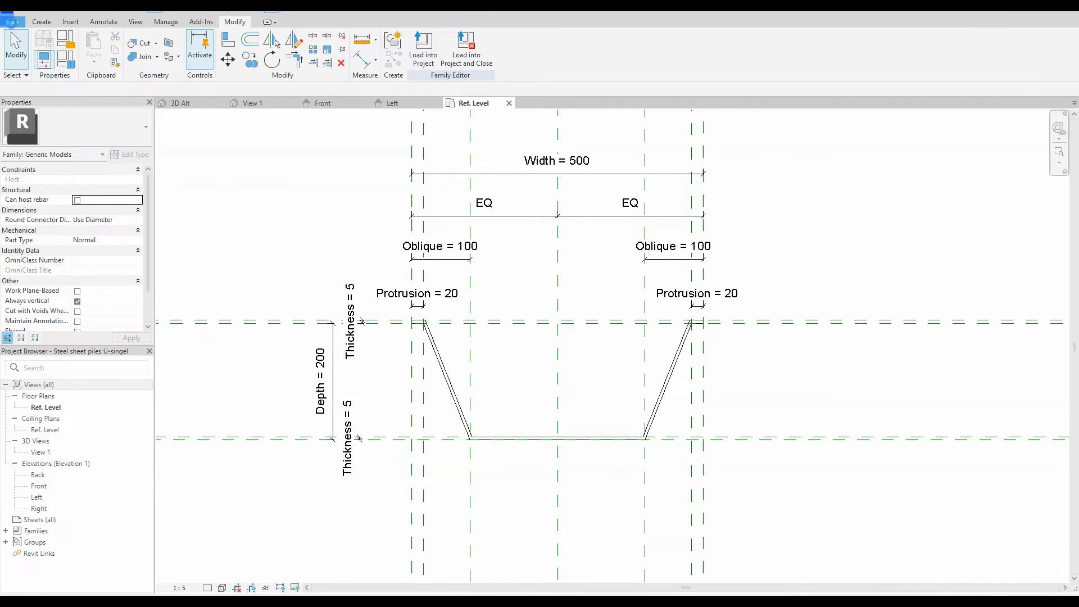
Create a new family from the Metric Generic Model line based template and stretch its Length to about 3160 mm.
click(12, 21)
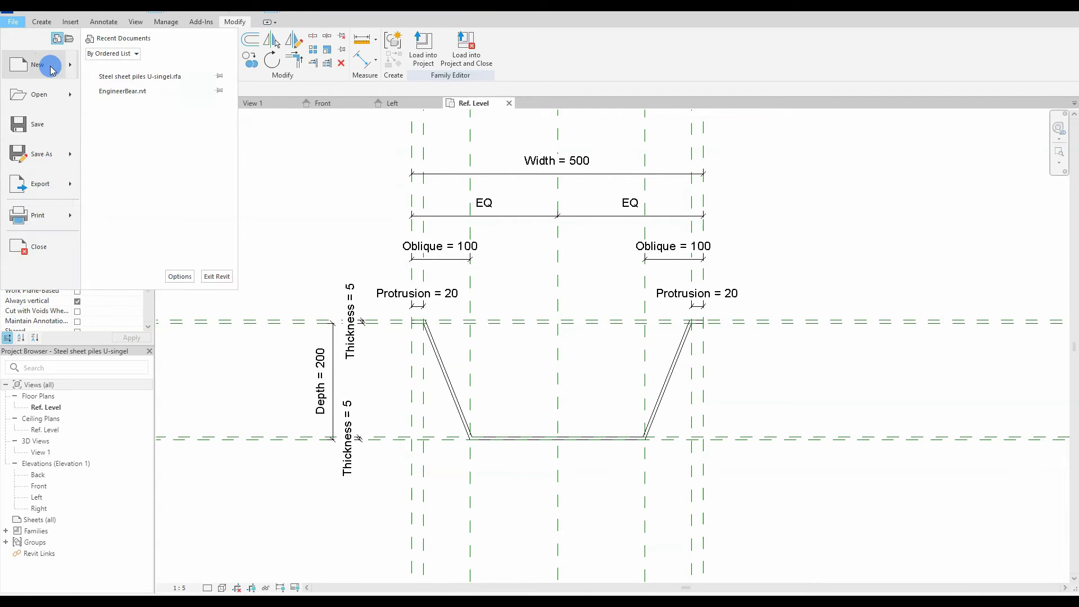
click(139, 96)
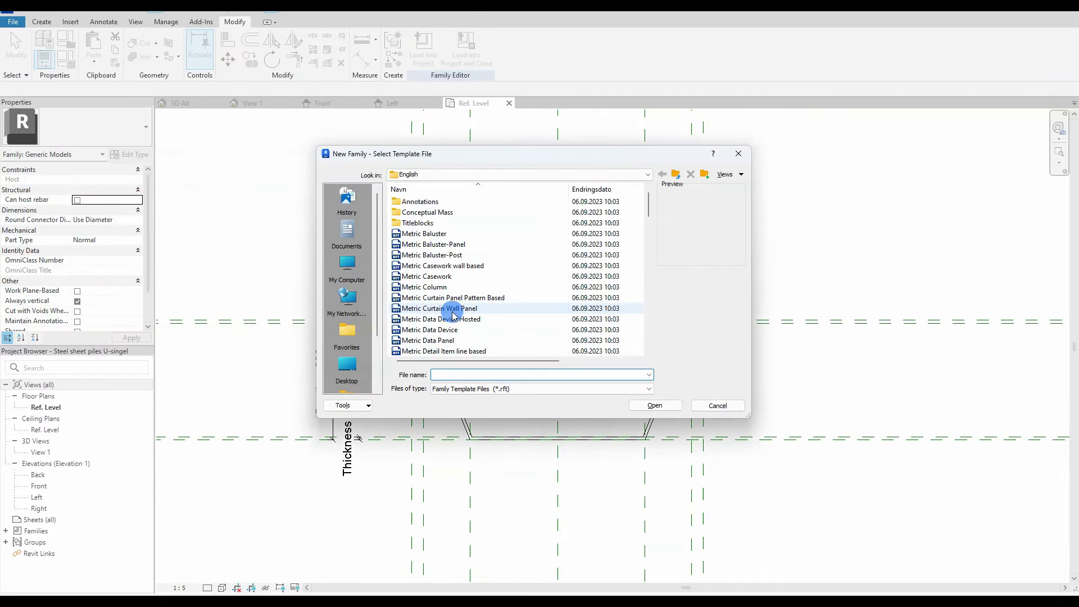
drag(649, 194, 659, 264)
click(492, 265)
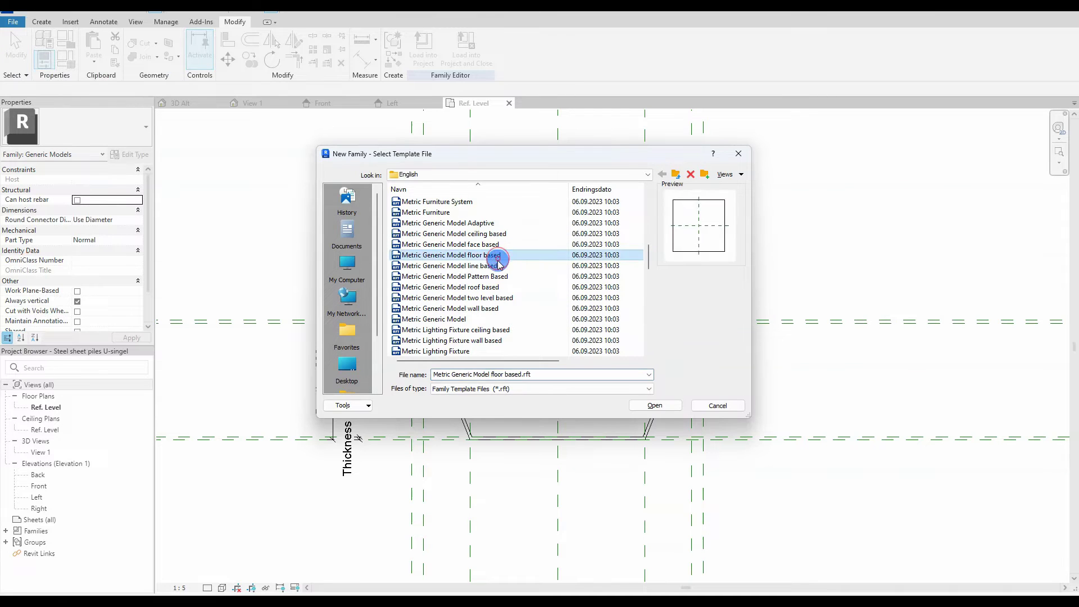
click(649, 405)
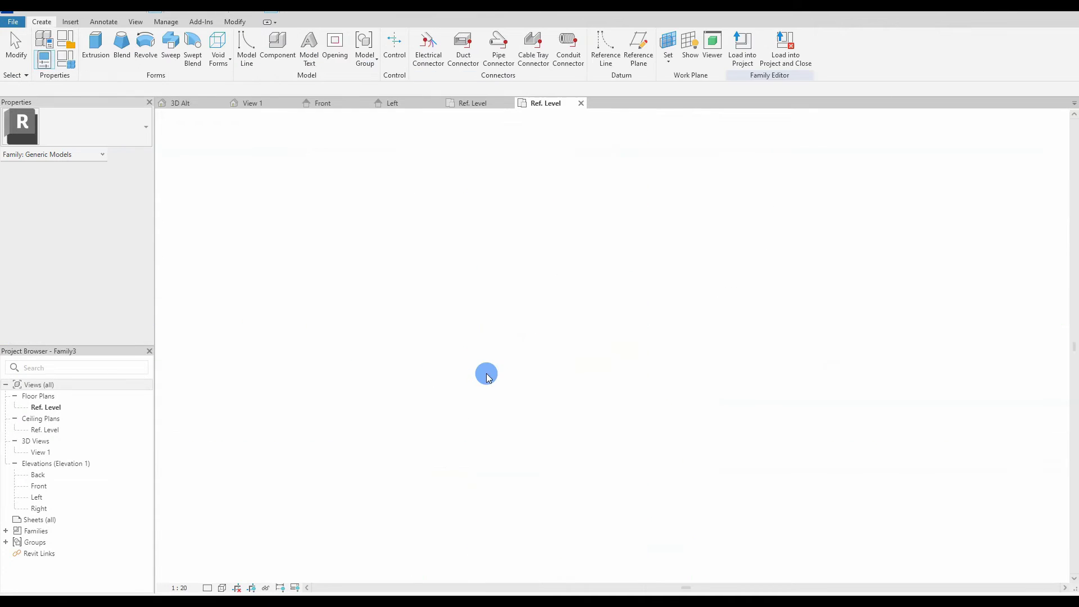
middle_drag(509, 250, 443, 275)
scroll(573, 306, down, 1)
drag(575, 300, 776, 296)
click(337, 238)
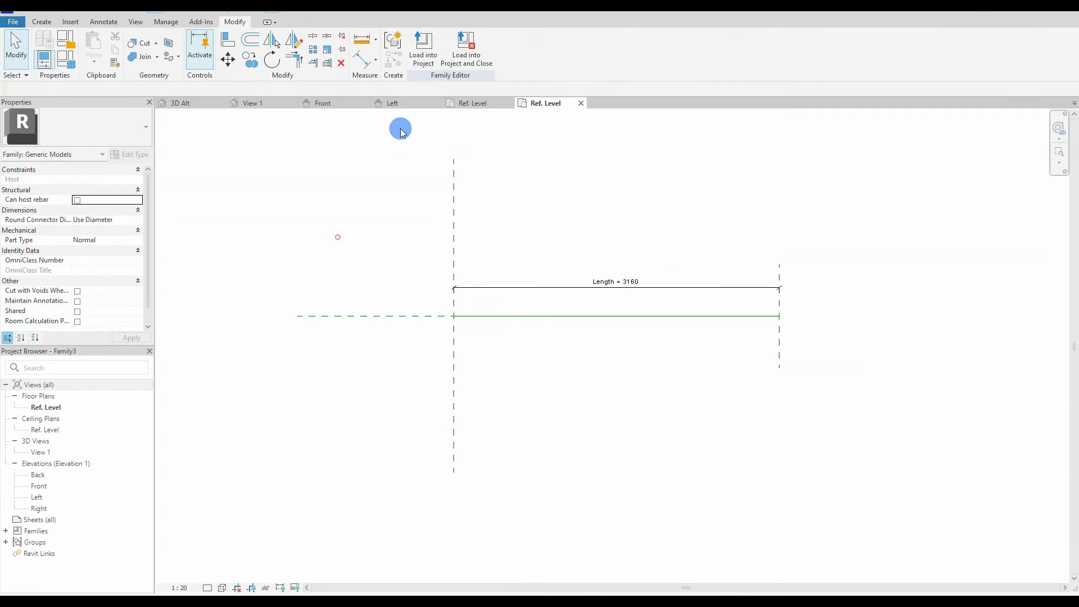
Load the Steel sheet piles U-singel family into the new line-based family and place one instance below the reference line.
click(474, 107)
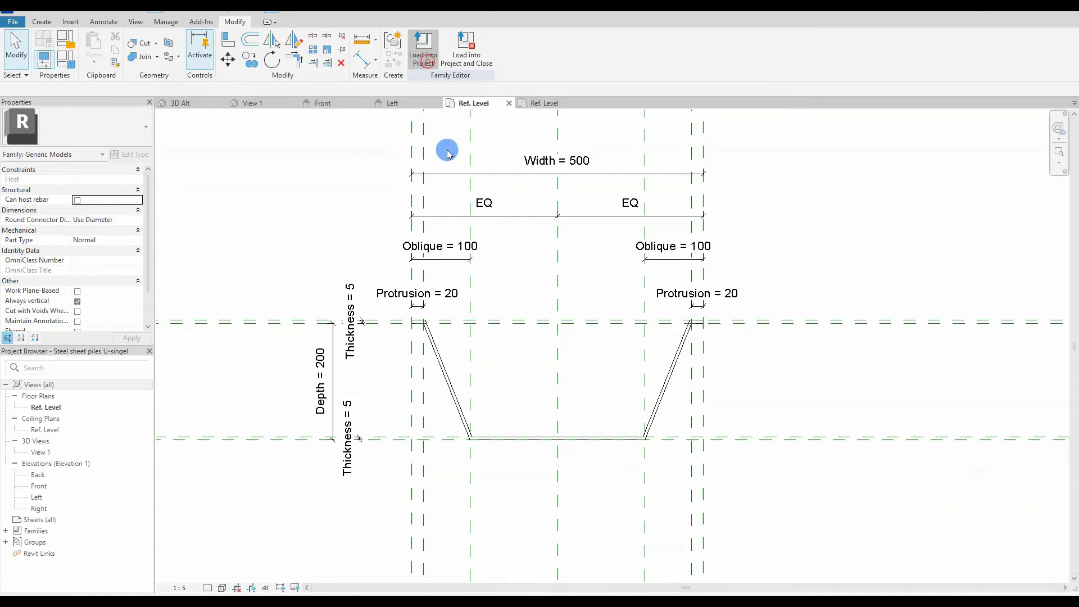
click(466, 257)
click(510, 393)
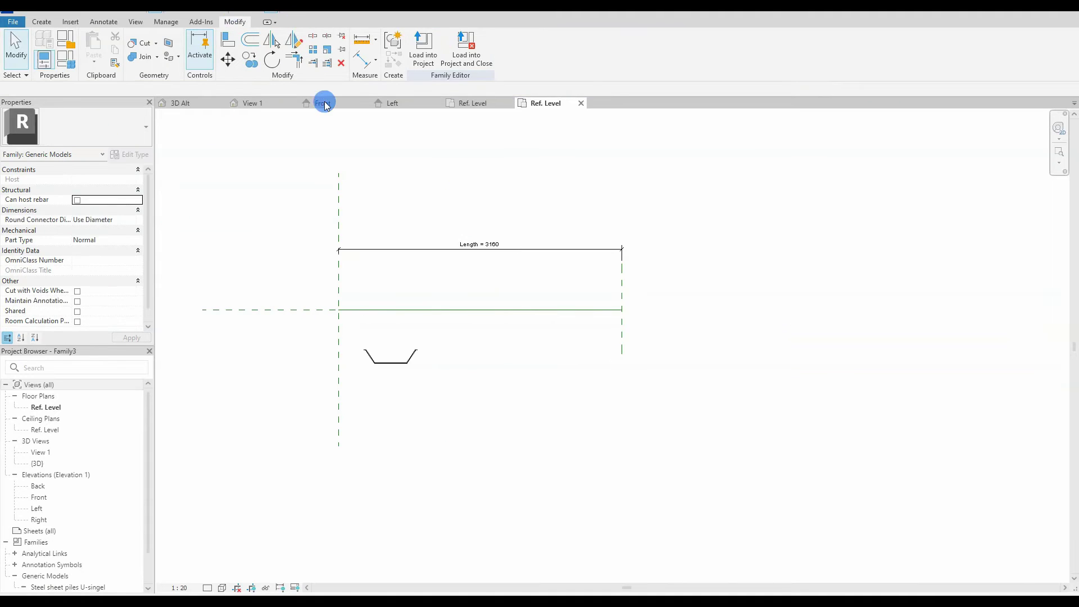
In the single pile's Front view, draw a horizontal reference plane above the extrusion, about 1392 mm over the Ref. Level.
click(324, 106)
key(r)
key(p)
click(647, 269)
click(409, 264)
click(409, 268)
Dimension the height from the Ref. Level to the upper reference plane and select that dimension.
key(d)
key(i)
click(494, 269)
click(503, 393)
click(473, 324)
key(Escape)
click(473, 314)
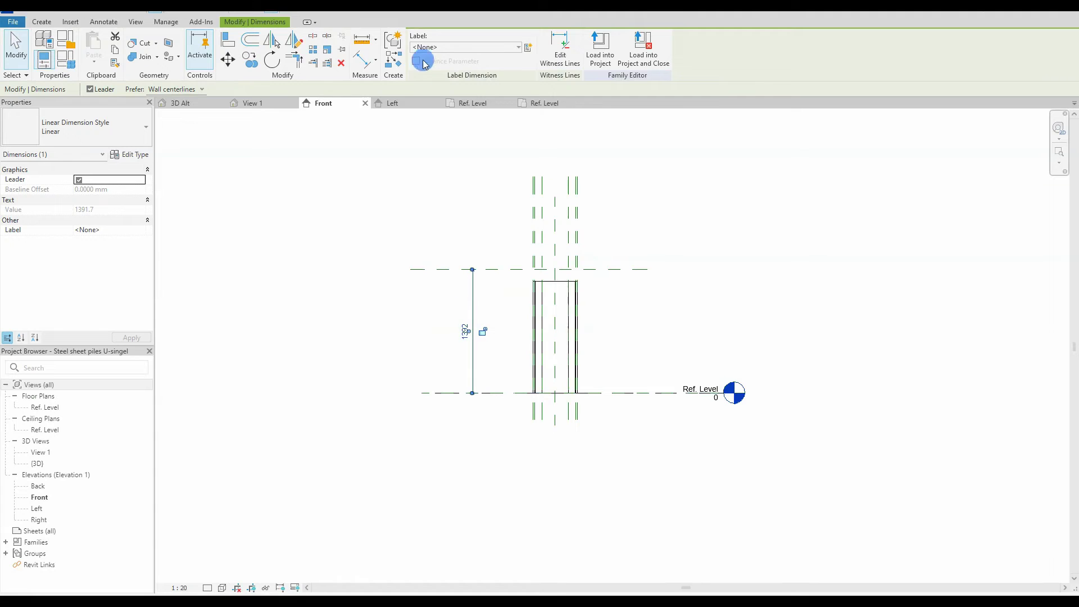
Label the dimension with the Height parameter and align the extrusion's top edge to the upper reference plane.
click(443, 46)
click(444, 111)
key(a)
key(l)
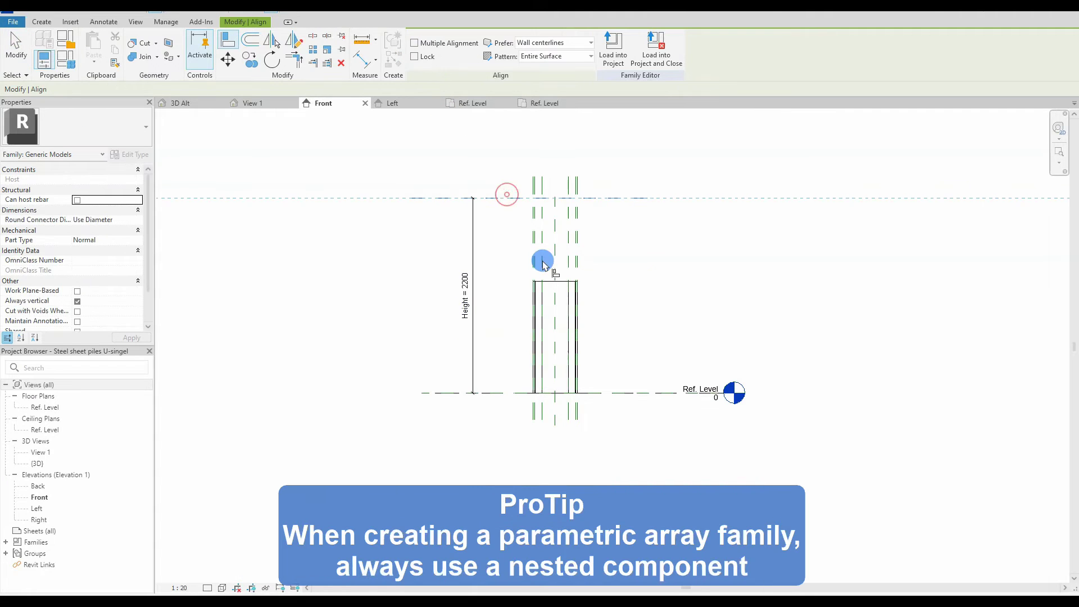
click(547, 277)
key(Escape)
click(476, 176)
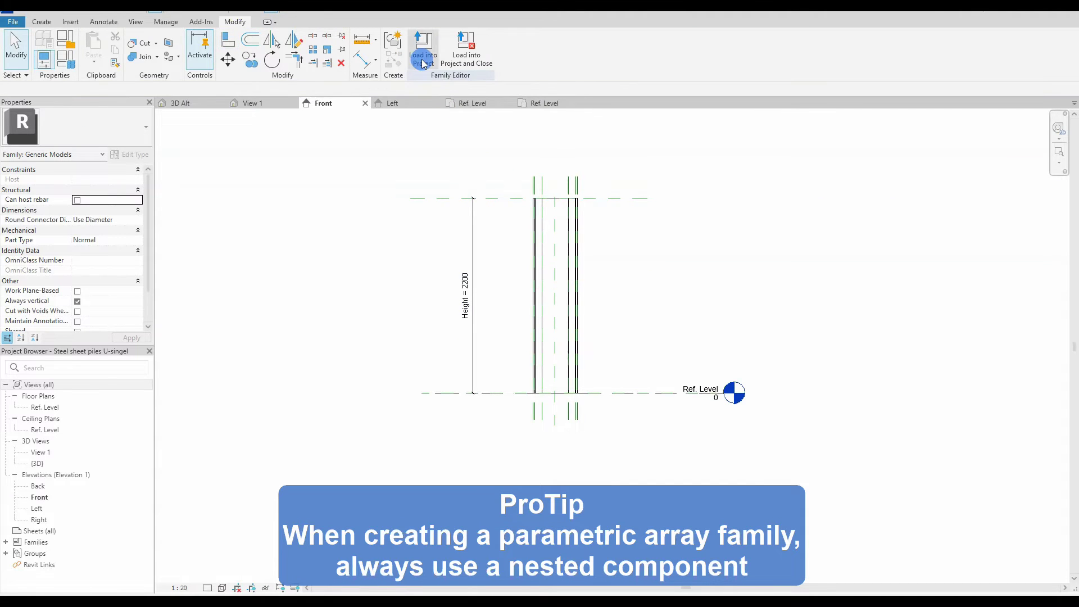
Reload the updated single-pile family into the line-based family.
click(423, 63)
click(458, 253)
click(507, 380)
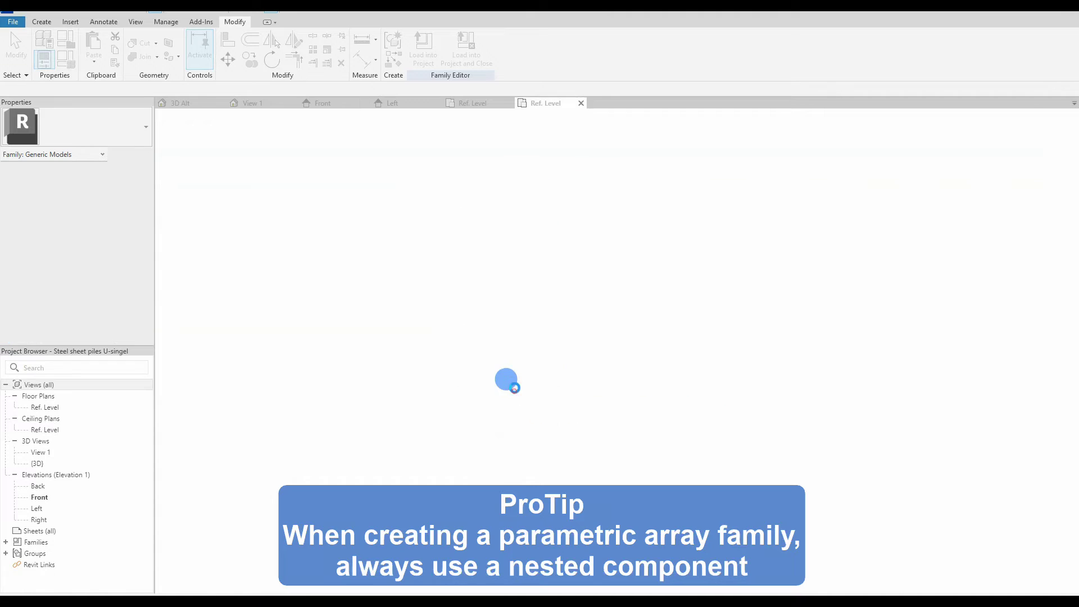
click(483, 282)
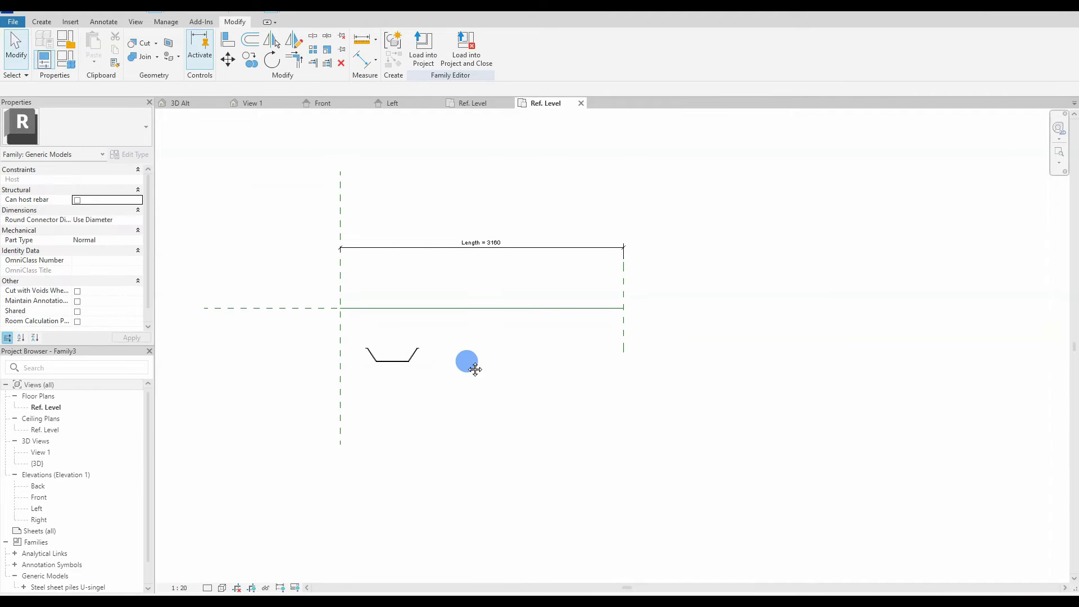
Draw four vertical reference planes across the reference line, about 259, 596, 720 and 660 mm apart, starting from the line's start plane.
key(r)
key(p)
click(366, 267)
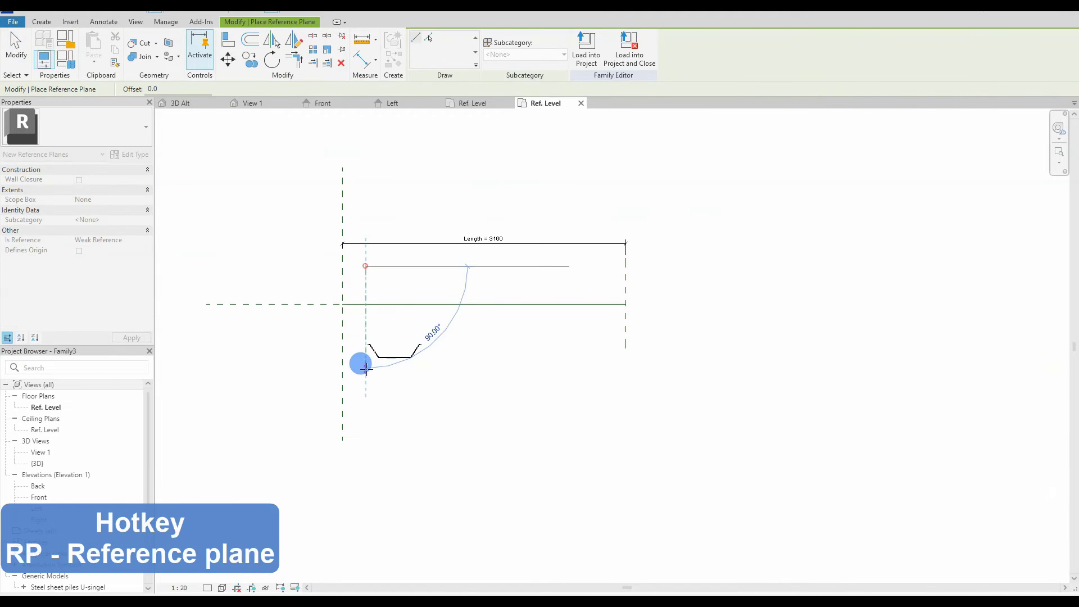
click(366, 369)
click(419, 274)
click(419, 368)
click(484, 274)
click(483, 369)
click(543, 274)
click(542, 372)
Draw a horizontal reference plane about 328 mm above the reference line, spanning its full length.
click(643, 275)
click(274, 275)
key(Escape)
scroll(315, 298, up, 2)
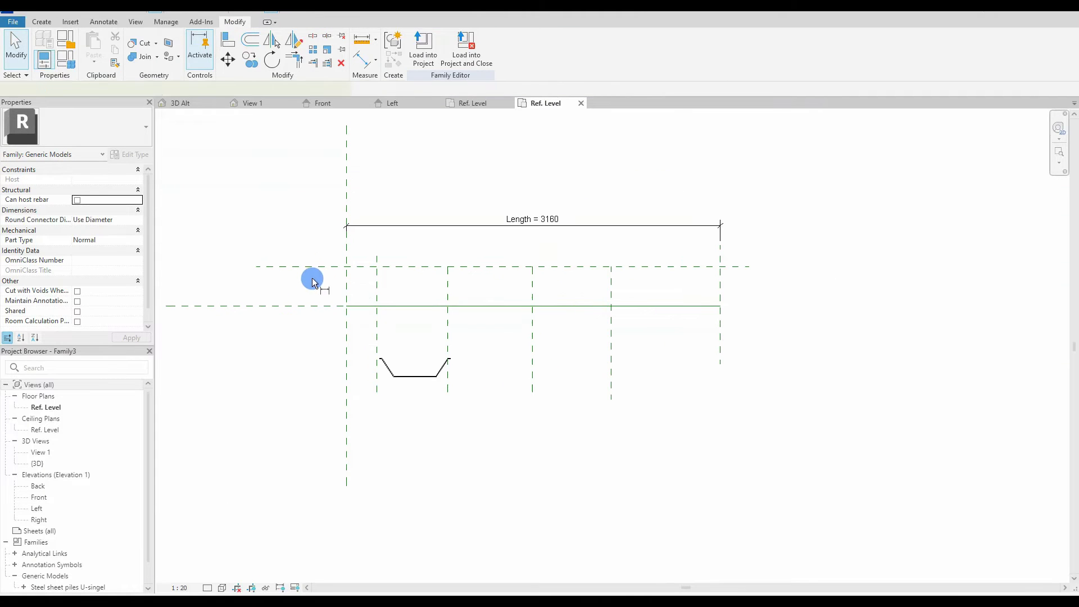
Dimension the offset between the reference line's plane and the horizontal reference plane above it.
key(d)
key(i)
click(307, 304)
click(306, 284)
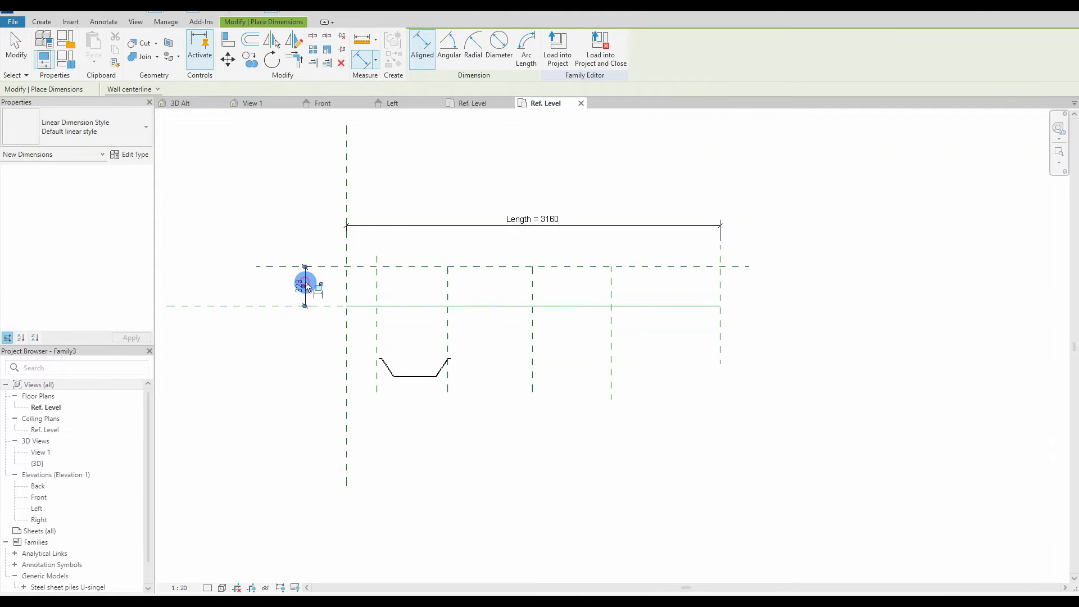
Dimension the spacing of the vertical reference planes in line, from the start plane to the fourth new plane.
click(374, 276)
click(345, 251)
click(359, 249)
click(374, 276)
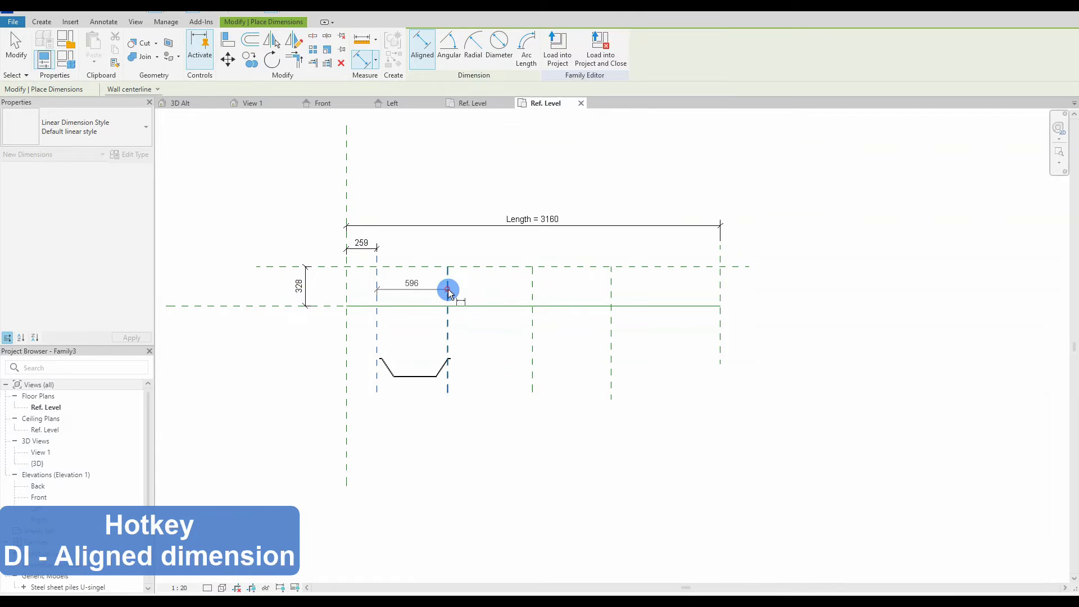
click(532, 294)
click(610, 291)
click(436, 246)
key(Escape)
key(Escape)
scroll(368, 402, up, 1)
middle_drag(366, 398, 373, 457)
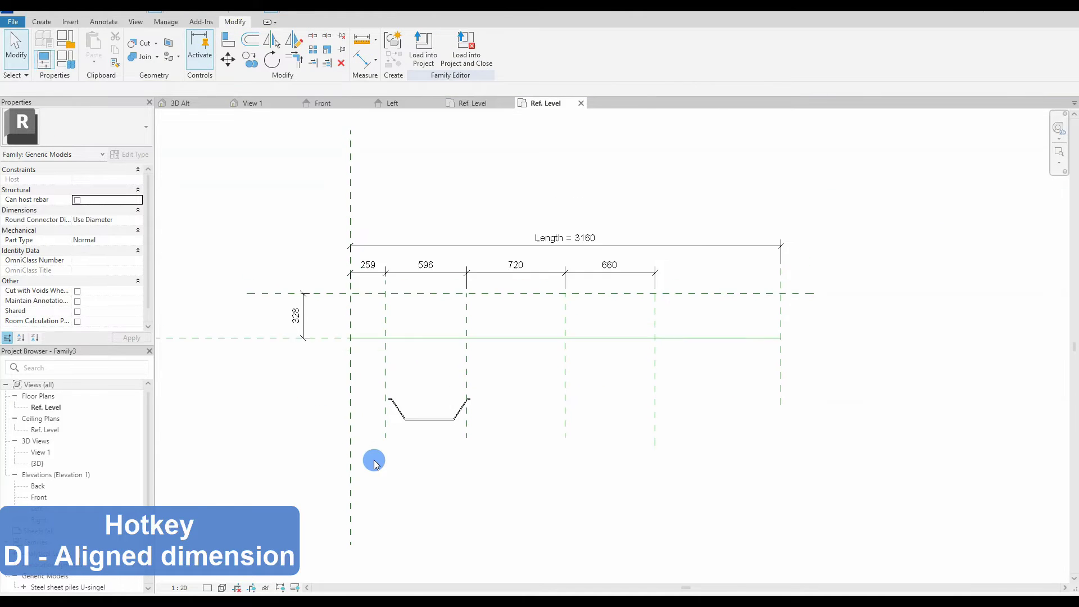
Add a type parameter named Material with the Material data type, grouped under Materials and Finishes.
scroll(354, 424, up, 1)
click(67, 59)
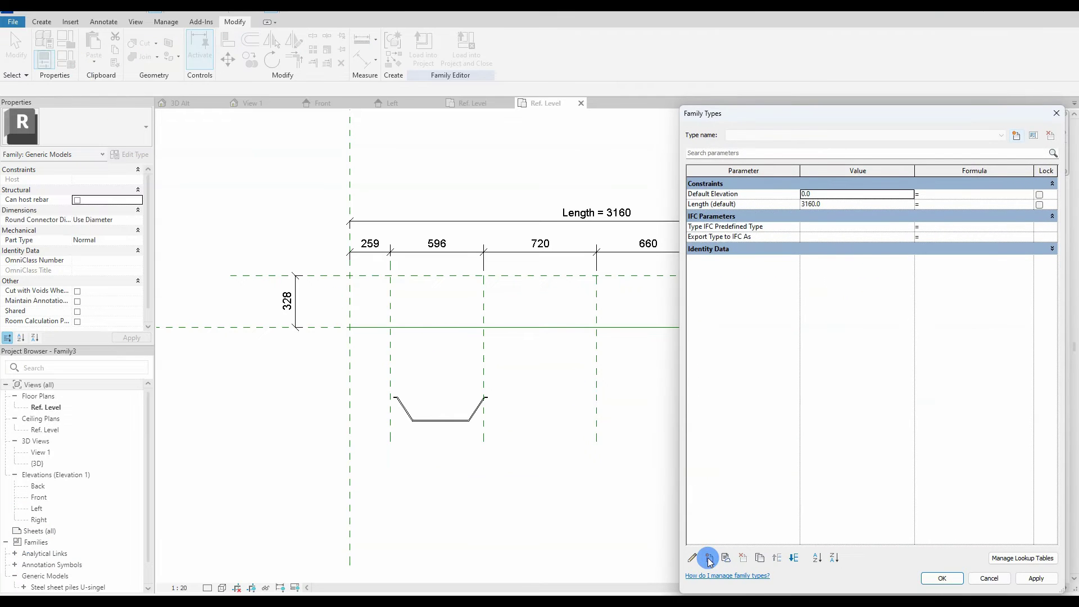
click(710, 559)
text(Material)
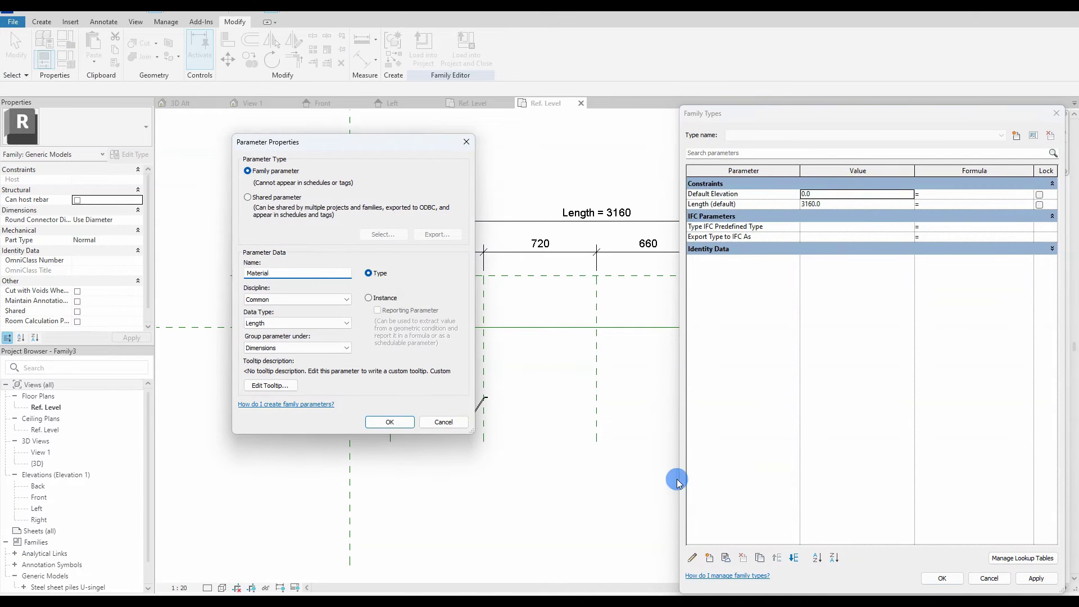
click(299, 323)
click(275, 448)
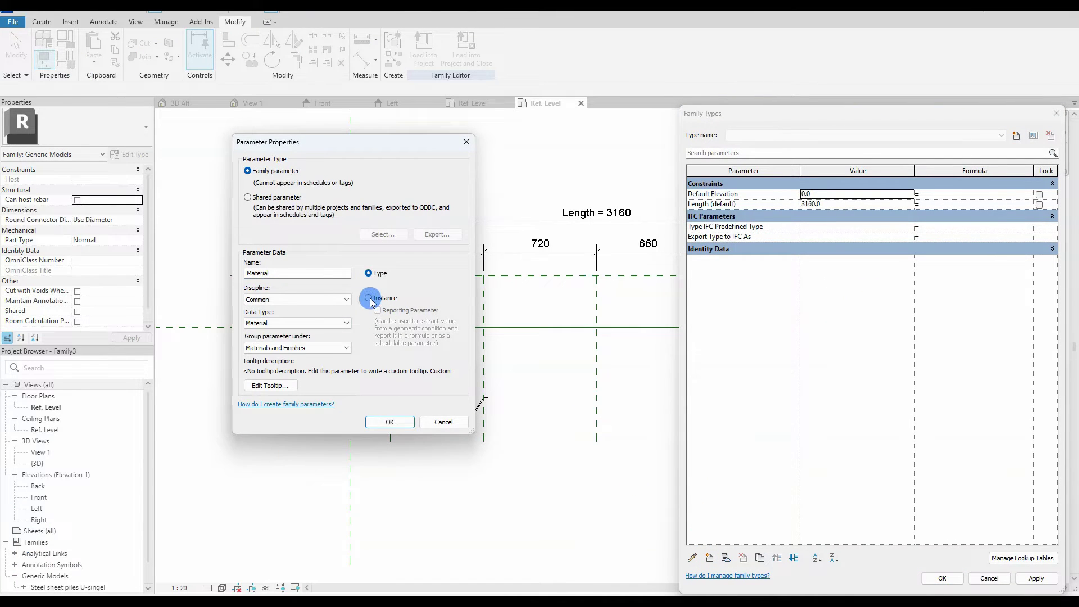
click(389, 422)
Add an instance length parameter named Depth under Dimensions.
click(710, 558)
text(D)
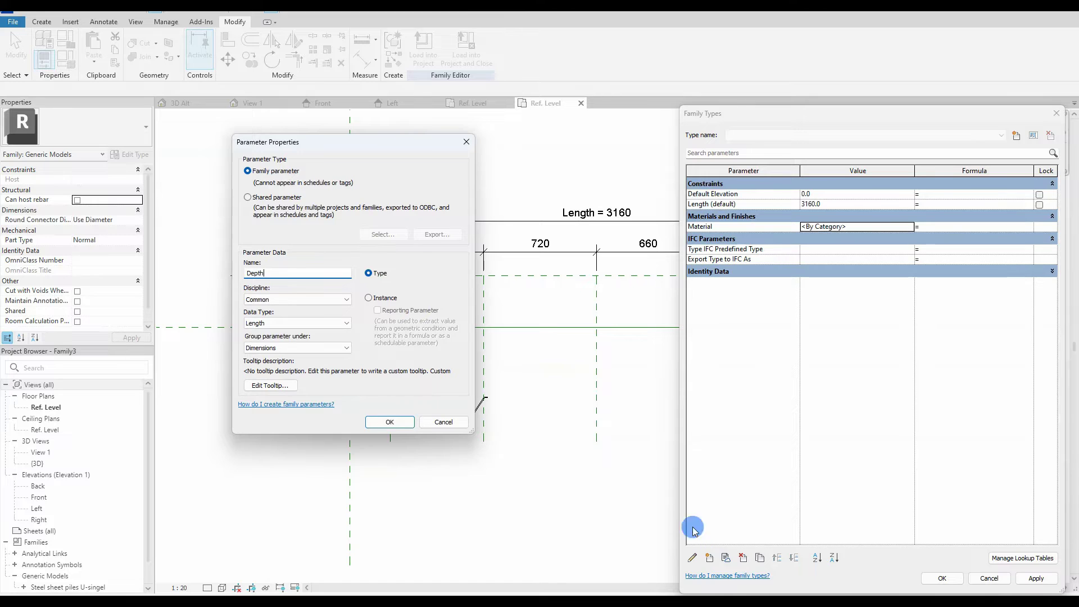
text(epth)
key(Return)
Add instance length parameters named Height and Width under Dimensions.
click(708, 558)
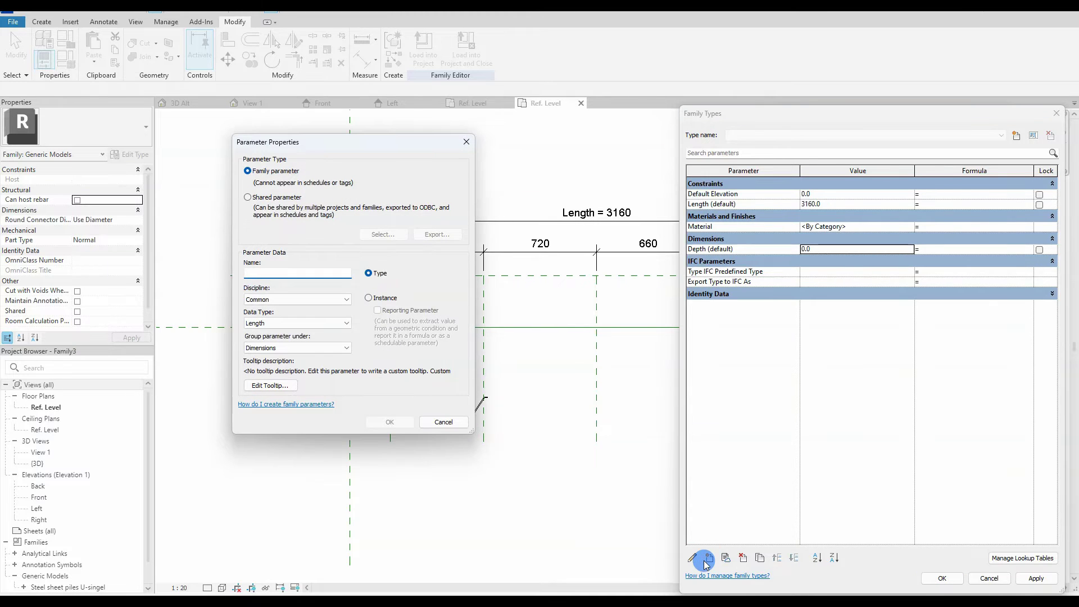
text(Height)
click(390, 421)
click(709, 558)
text(Width)
click(389, 421)
Add an instance length parameter named Thickness under Dimensions.
click(709, 558)
text(Thickness)
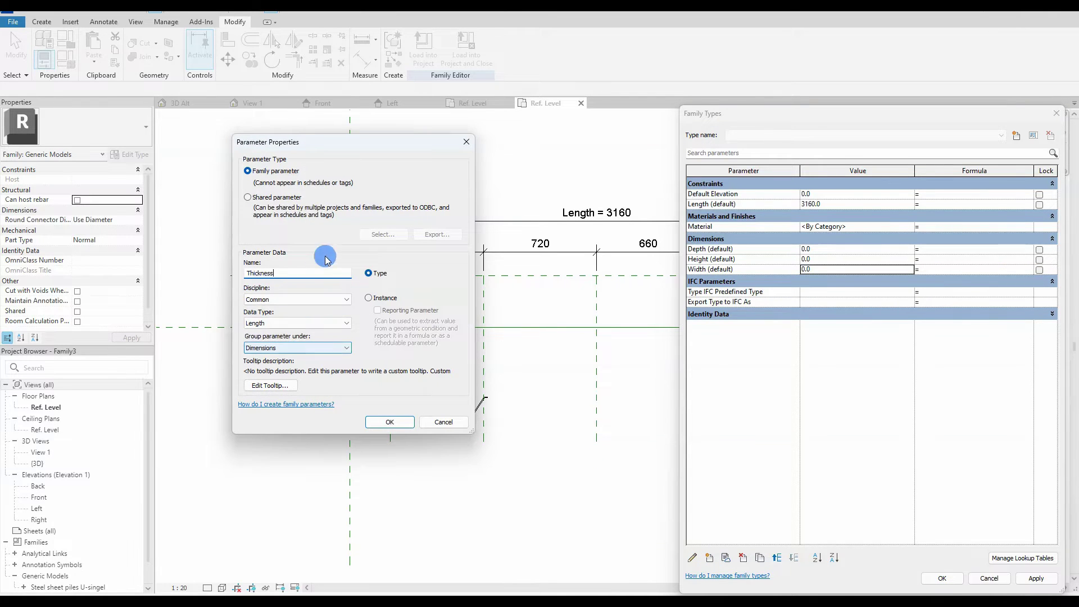
click(368, 298)
click(390, 421)
Add an instance length parameter named ActualWidth and group it under Other.
click(709, 557)
text(ActualWidth)
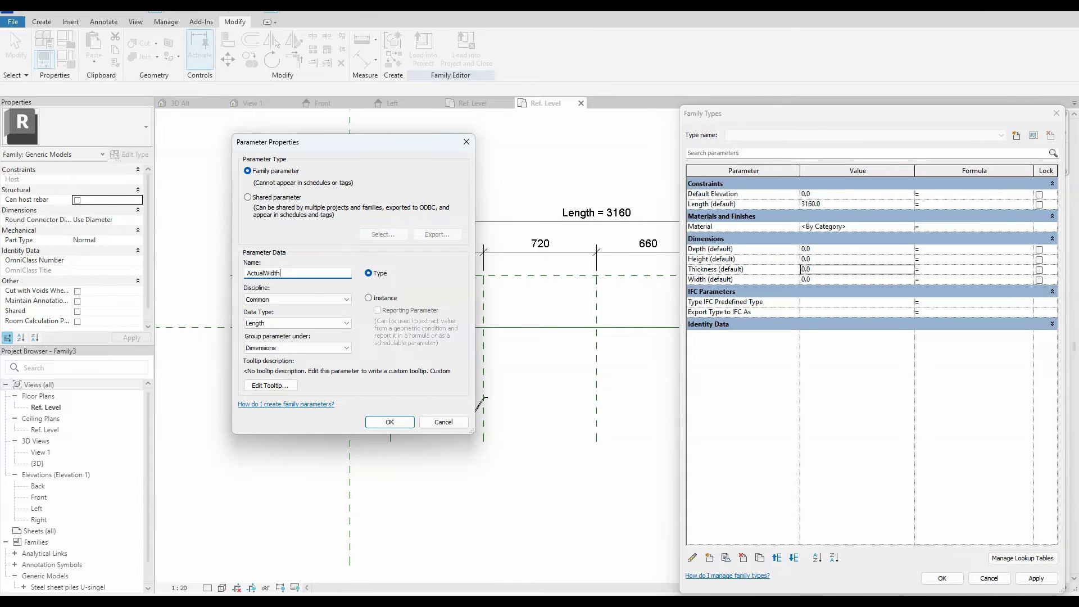
click(369, 298)
click(387, 420)
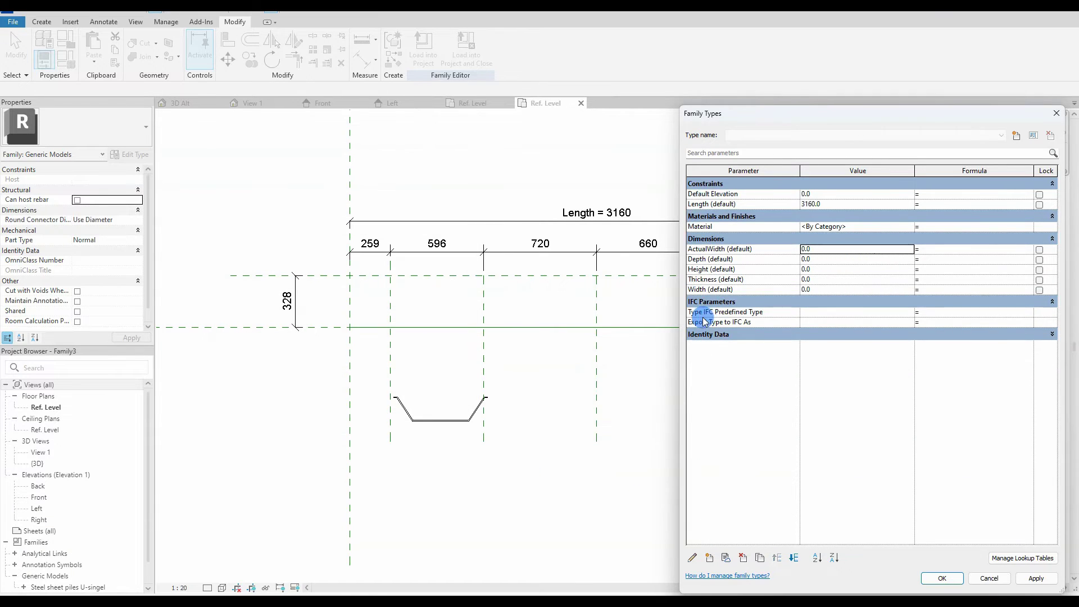
click(693, 558)
click(277, 345)
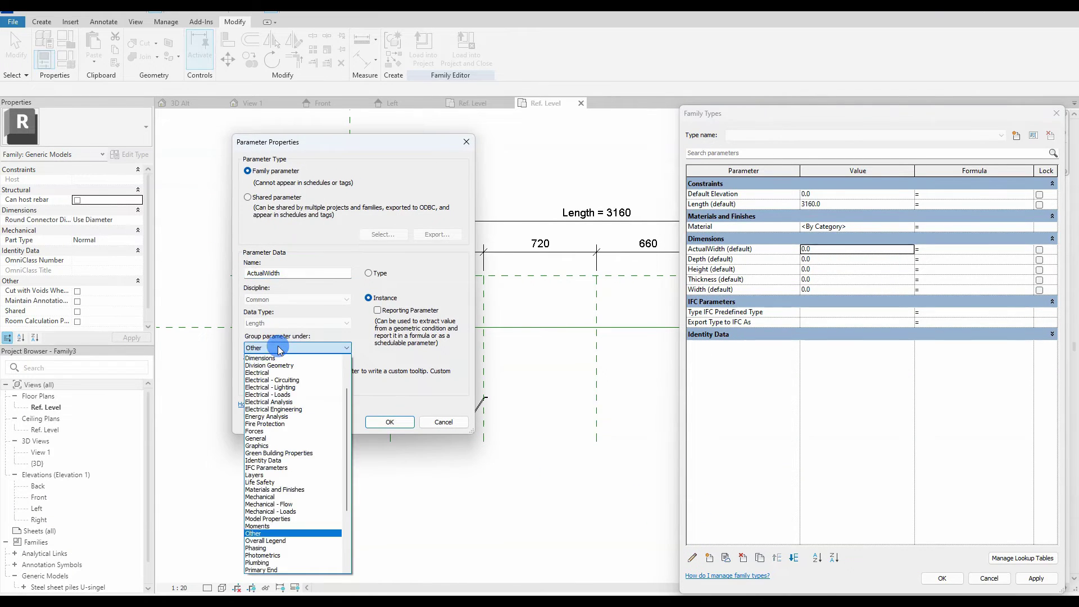
click(298, 532)
click(383, 420)
Add an instance length parameter named DepthHalf, grouped under Other.
click(709, 559)
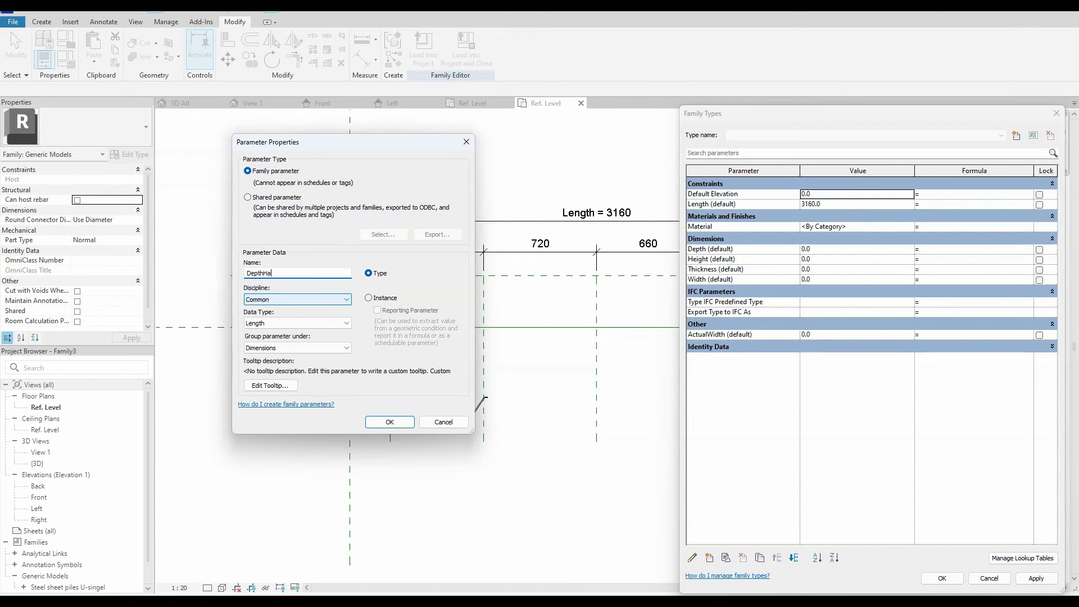
click(298, 348)
click(298, 533)
click(369, 297)
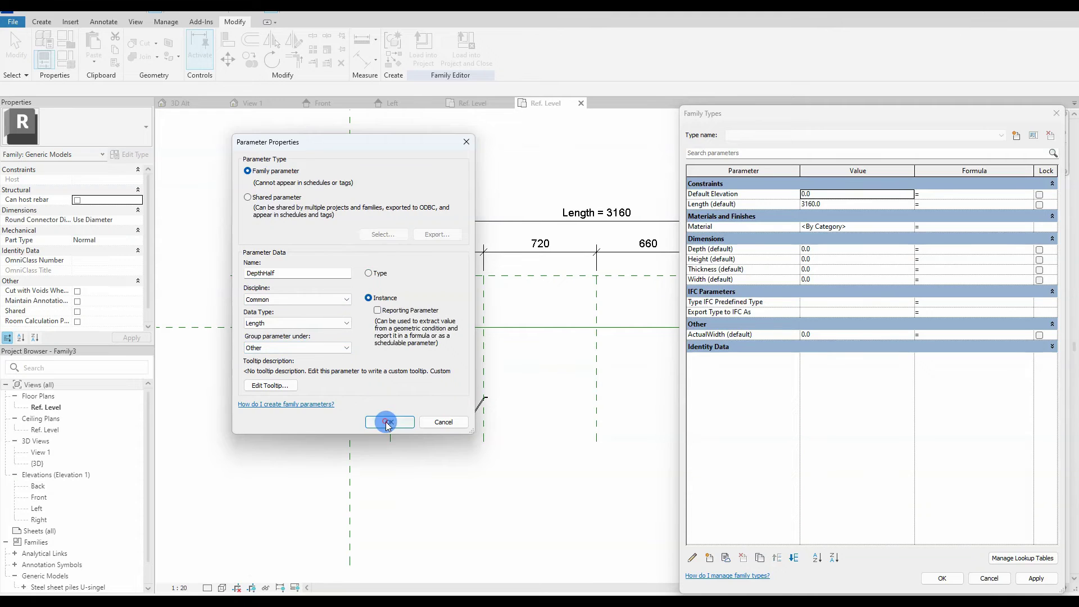
click(389, 421)
Add an instance length parameter named WidthHalf, grouped under Other.
click(708, 558)
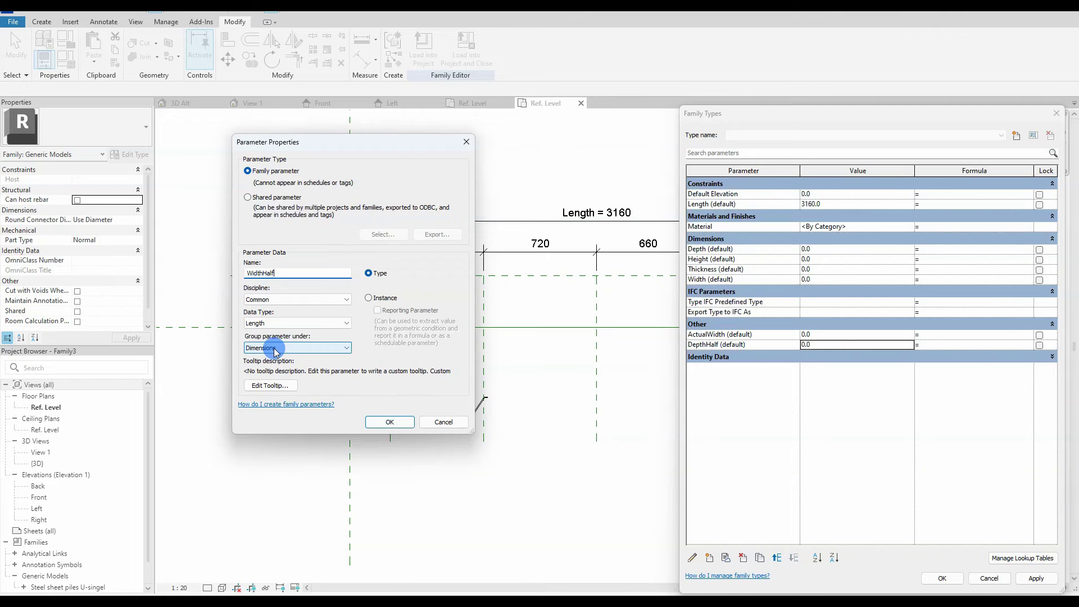
click(368, 297)
click(307, 348)
click(252, 395)
click(389, 422)
Add an Integer instance parameter named Array under Other and move it above ActualWidth.
click(711, 559)
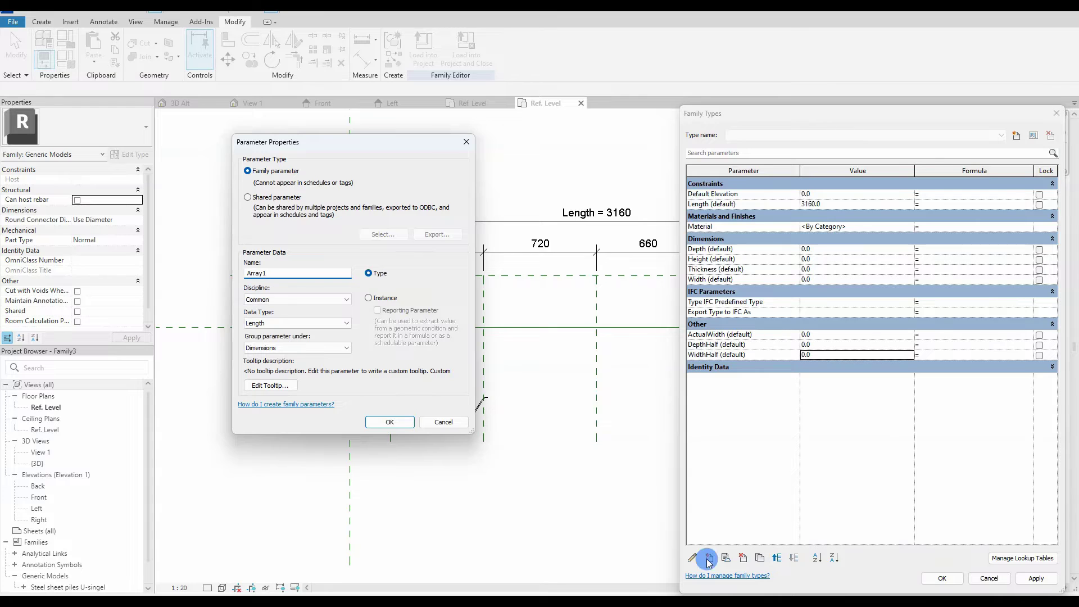
text(Array)
click(368, 297)
click(296, 323)
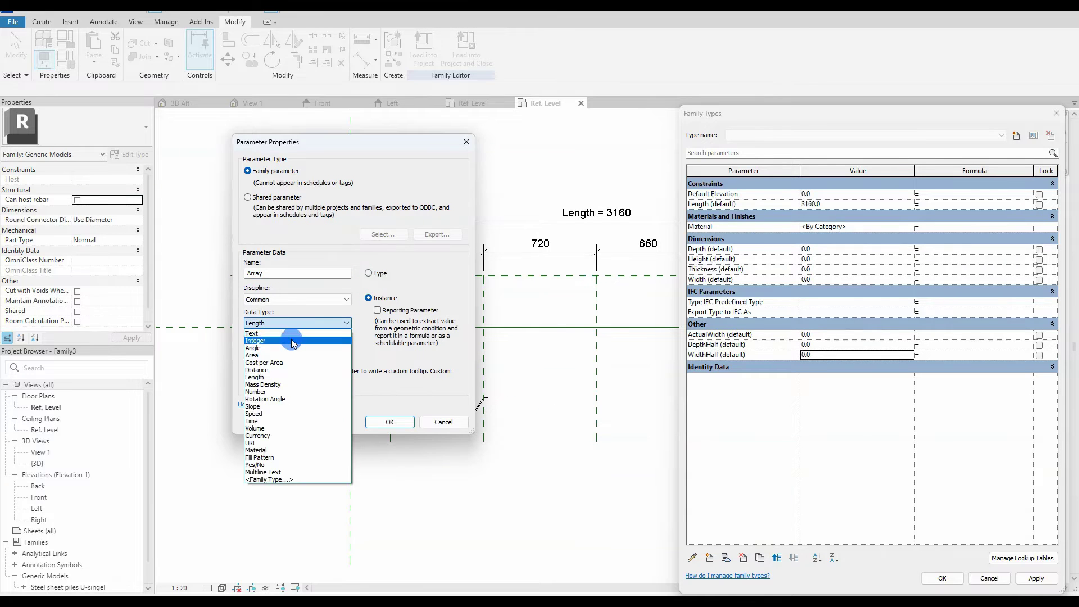
click(302, 355)
click(389, 422)
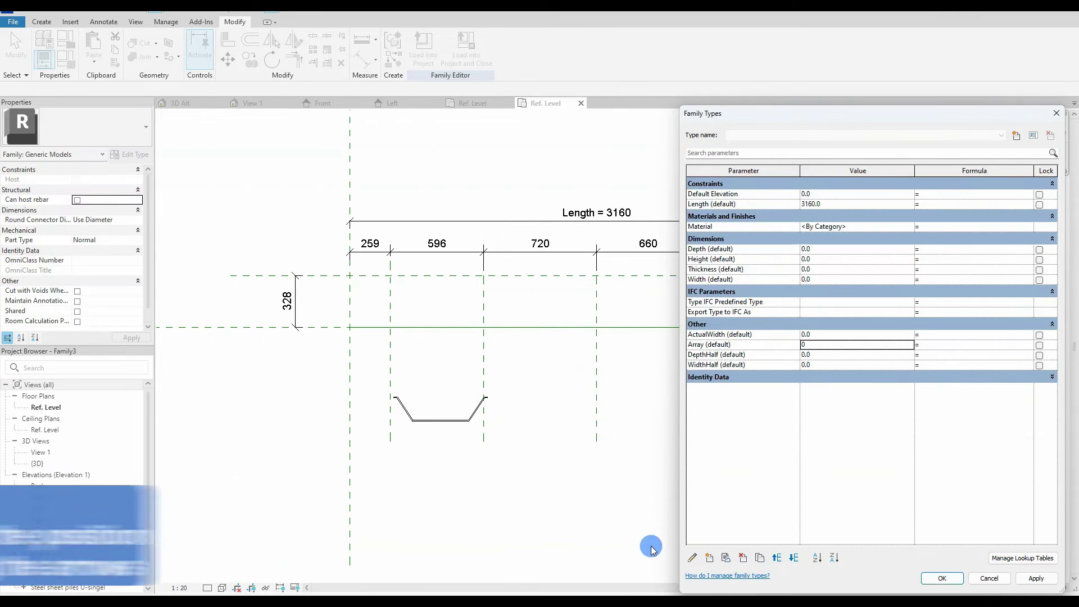
click(777, 558)
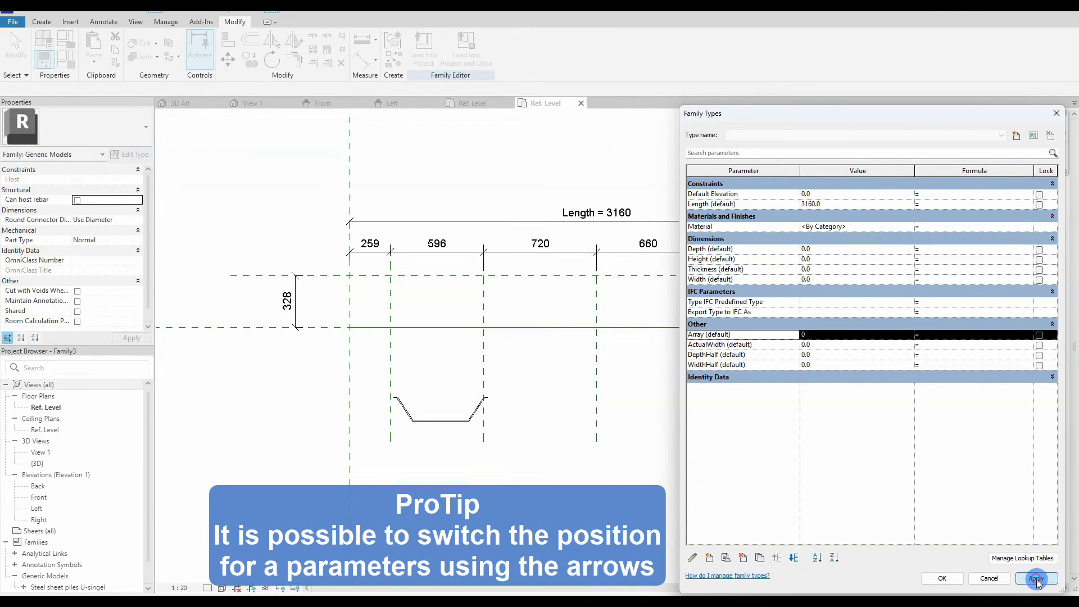
Set Depth to 300, Height to 2200, Thickness to 6 and Width to 600, and give ActualWidth the formula Width-20.
click(809, 248)
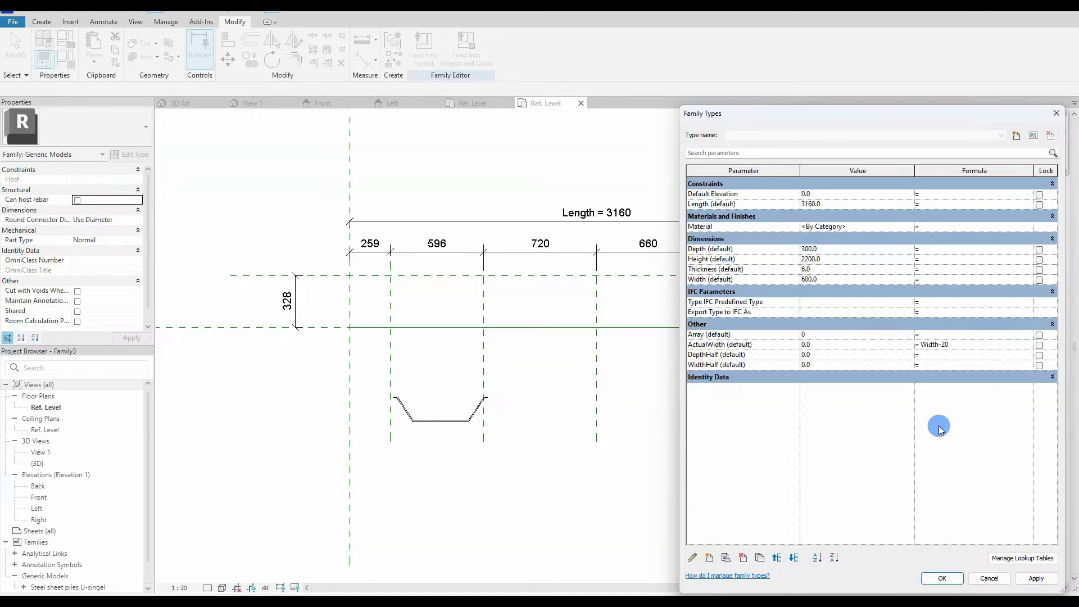
click(1035, 578)
Give DepthHalf the formula Depth/2, enter a Width-based formula for WidthHalf, and accept the family types.
click(928, 354)
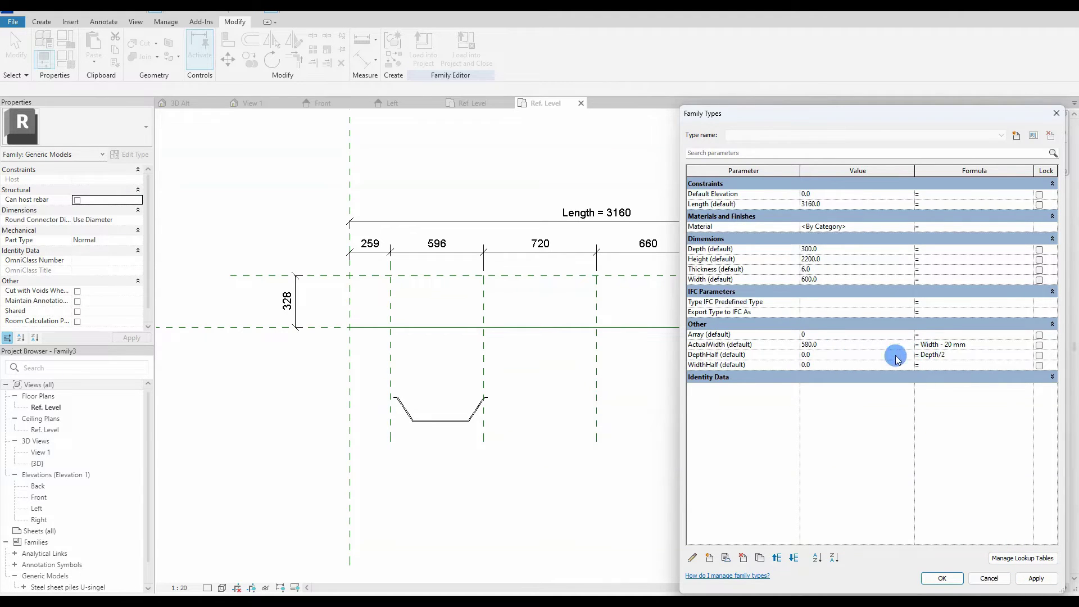
click(922, 365)
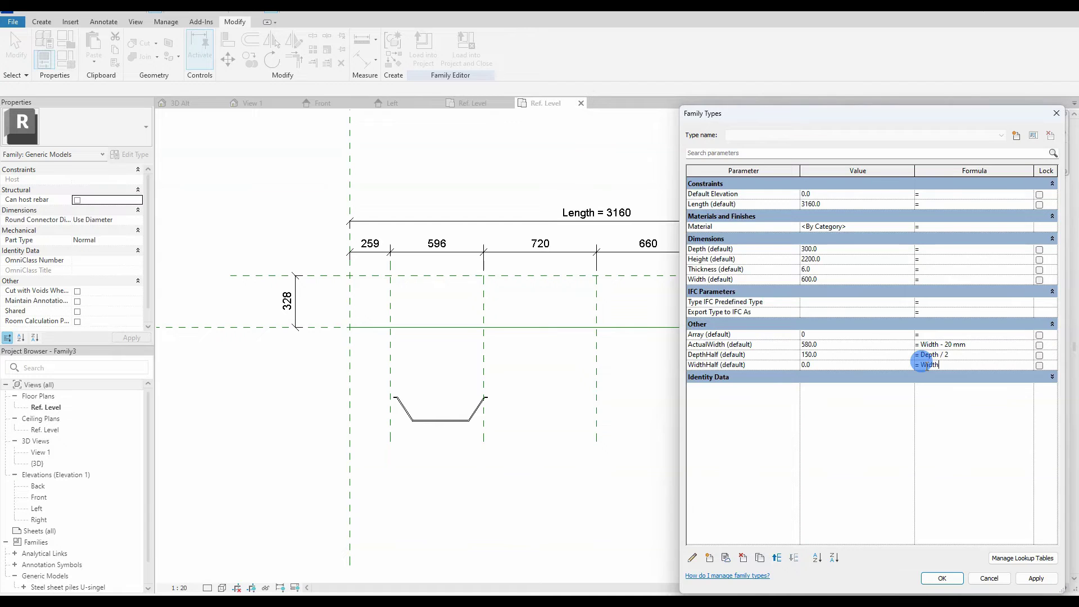
click(1032, 578)
click(942, 580)
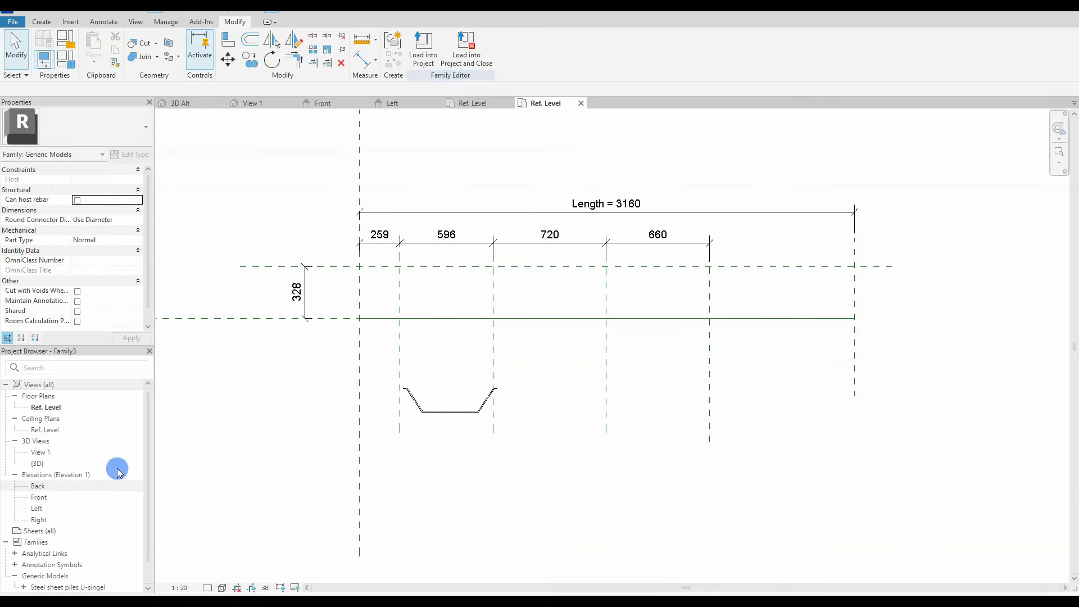
Open the type properties of the nested Steel sheet piles U-singel type and associate its Material with the host Material parameter.
scroll(116, 465, down, 1)
click(23, 565)
right_click(65, 575)
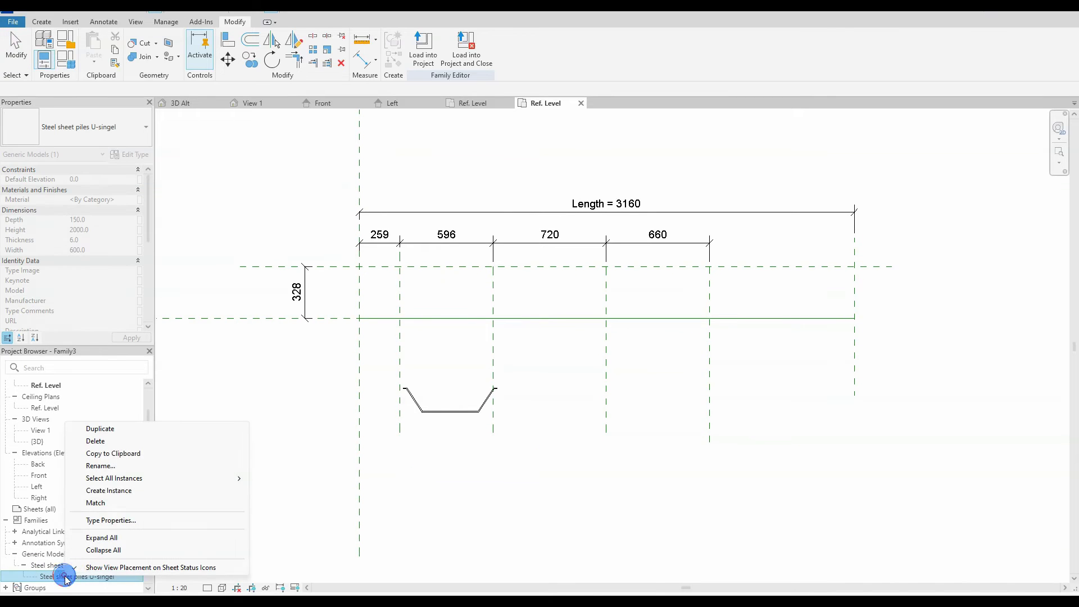
click(121, 519)
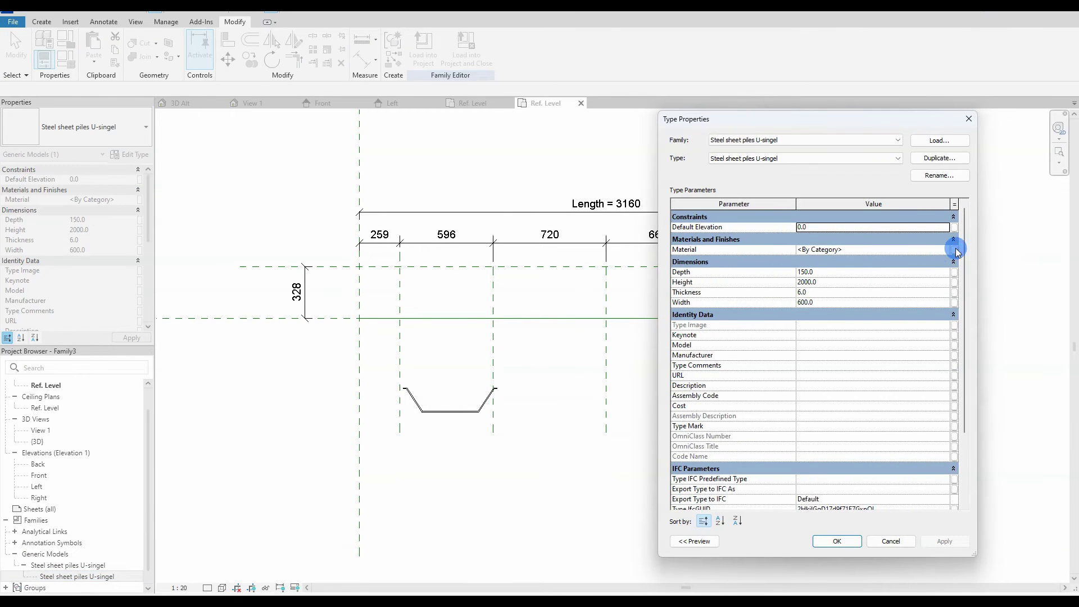
click(953, 249)
click(511, 257)
click(512, 263)
click(550, 396)
Associate the nested pile's Depth with the DepthHalf parameter and its Height with the Height parameter.
click(953, 272)
click(468, 278)
click(472, 284)
click(556, 393)
click(953, 282)
click(469, 291)
click(562, 394)
Associate the nested pile's Thickness and Width with the matching host parameters and apply the type properties.
click(953, 293)
click(467, 307)
click(562, 395)
click(953, 302)
click(465, 323)
click(560, 395)
click(944, 541)
click(836, 541)
Copy the nested pile instance to a spot just below the original.
middle_drag(567, 465, 611, 433)
click(499, 379)
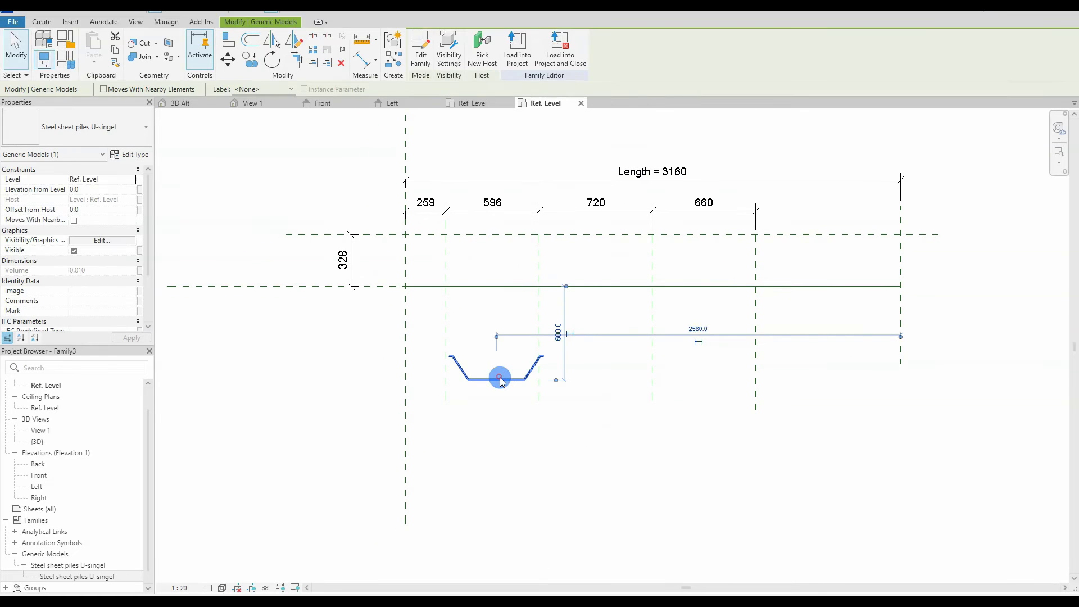
key(c)
key(o)
click(499, 378)
click(483, 422)
Array the upper pile as a two-member group, placing the second member to its right.
click(489, 366)
key(a)
key(r)
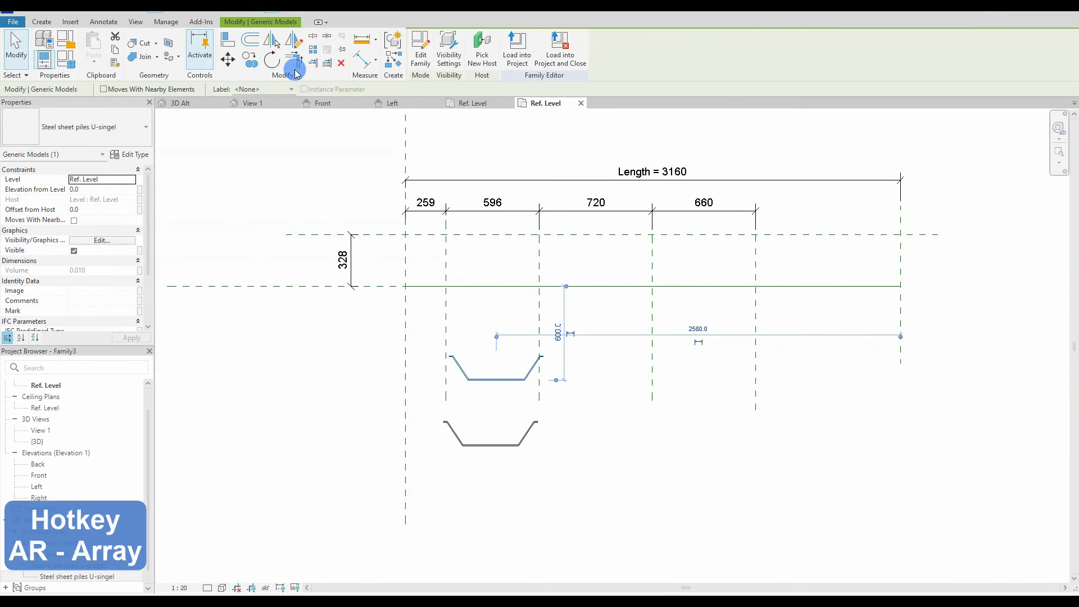
click(448, 298)
click(483, 337)
click(614, 348)
click(562, 374)
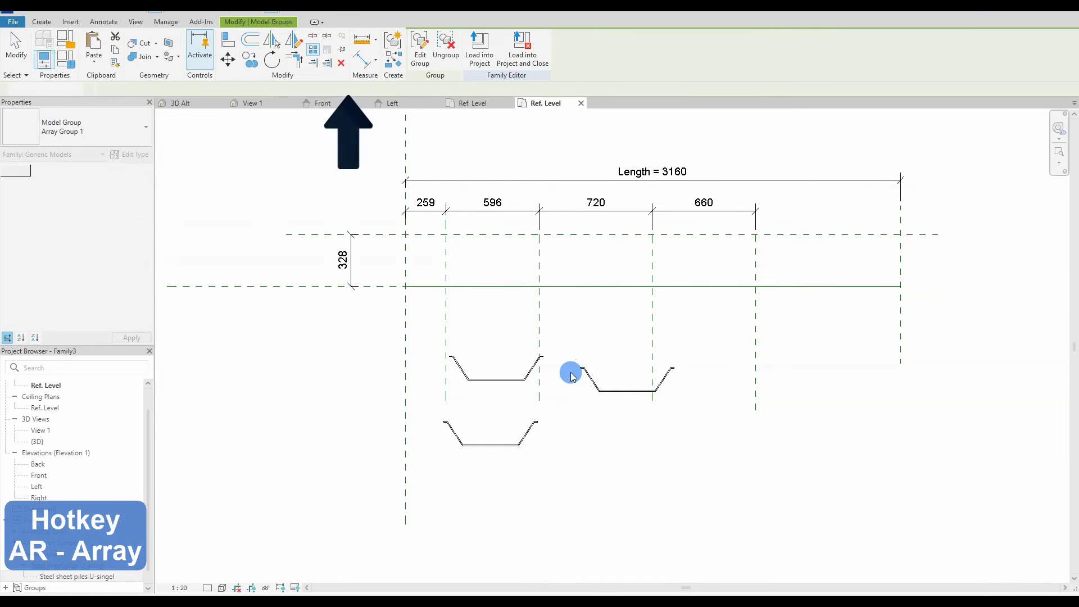
Align the first array member's centre to the first new vertical reference plane and its base to the reference line.
click(496, 439)
click(490, 384)
key(Escape)
key(a)
key(l)
click(445, 306)
click(496, 368)
click(420, 380)
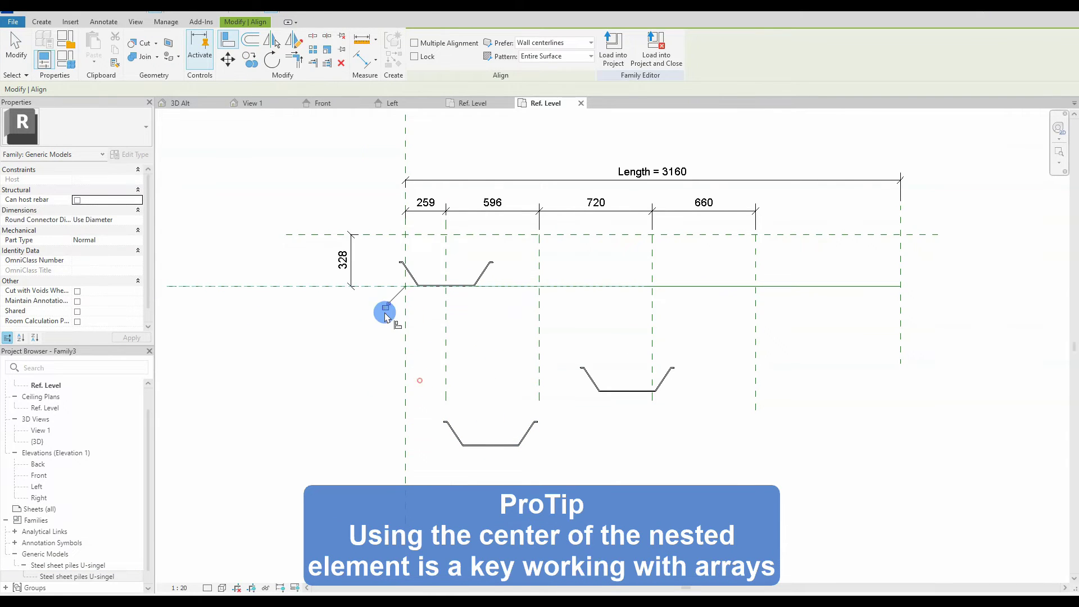
Align the second array member's centre to the third new vertical reference plane and its base to the reference line.
click(656, 307)
click(645, 373)
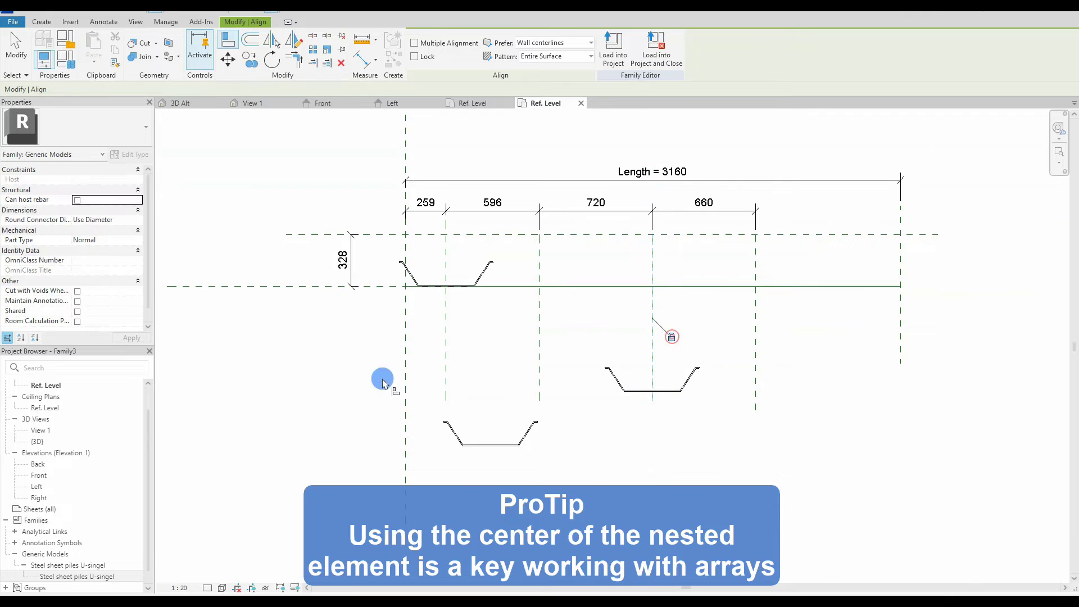
click(284, 286)
click(627, 392)
click(414, 308)
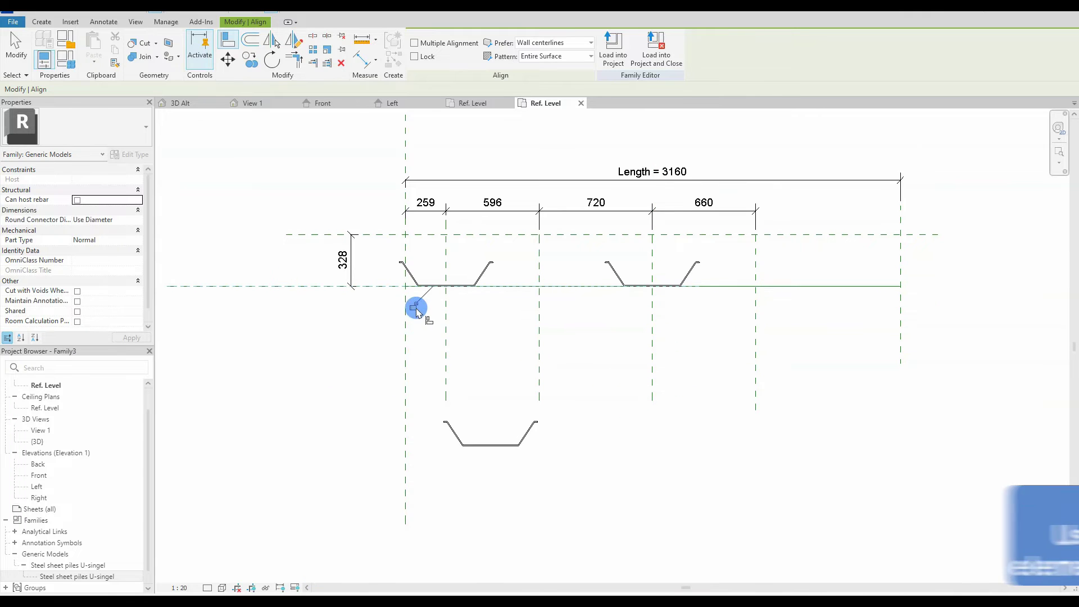
middle_drag(584, 385, 581, 398)
key(Escape)
key(Escape)
Rotate the separate lower pile 180 degrees and array it as a two-member group, placing the second member to its right.
click(486, 459)
key(r)
key(o)
click(604, 413)
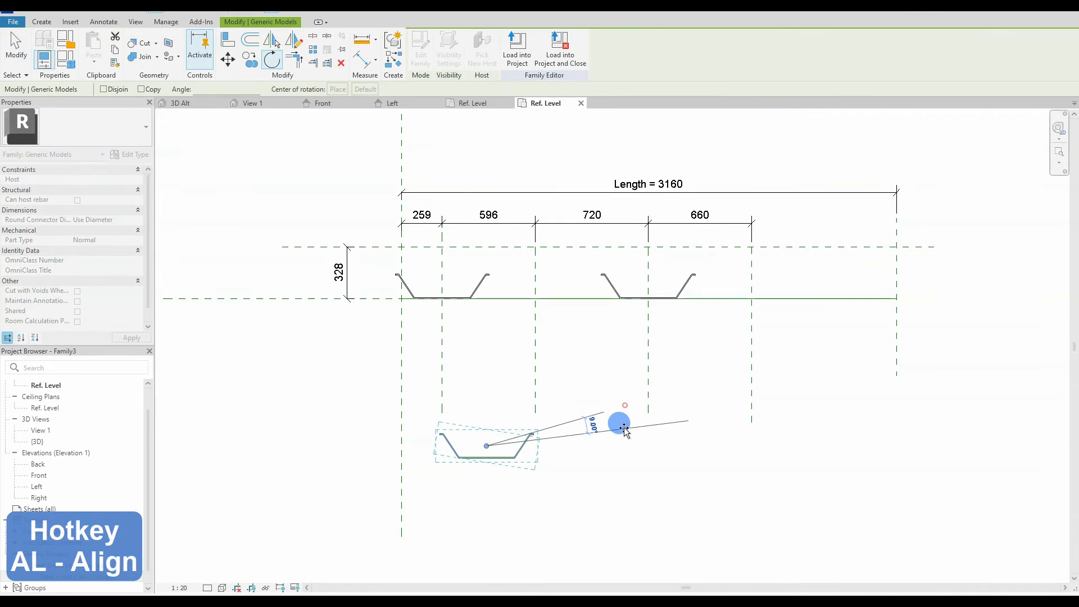
click(624, 427)
click(467, 434)
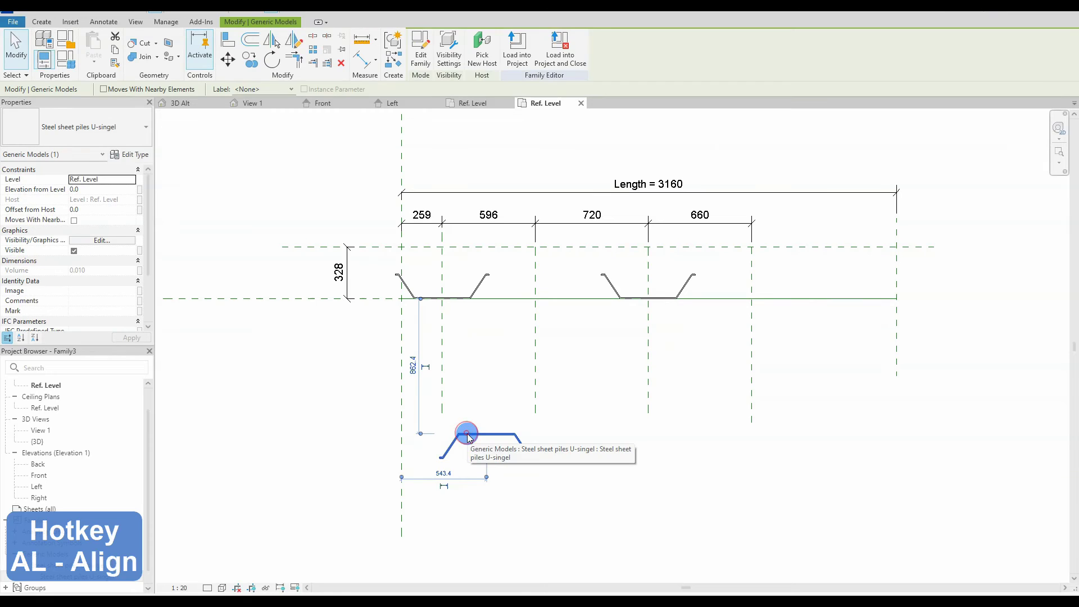
ctrl+drag(470, 437, 631, 440)
Align the first flipped pile's centre to the second new vertical reference plane and its flat face to the upper horizontal plane.
key(a)
key(l)
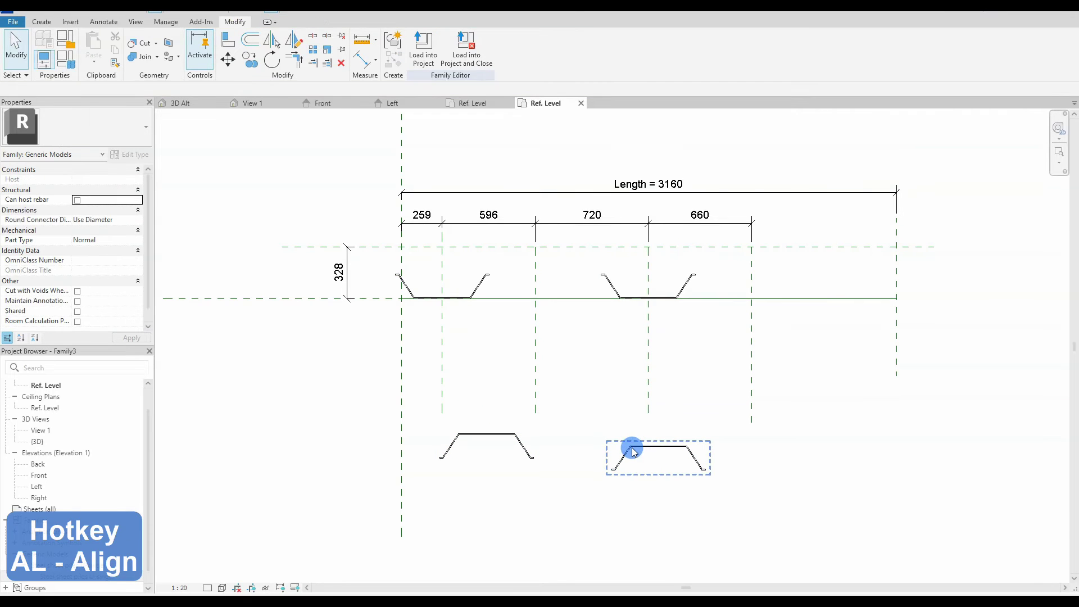
click(535, 338)
click(484, 448)
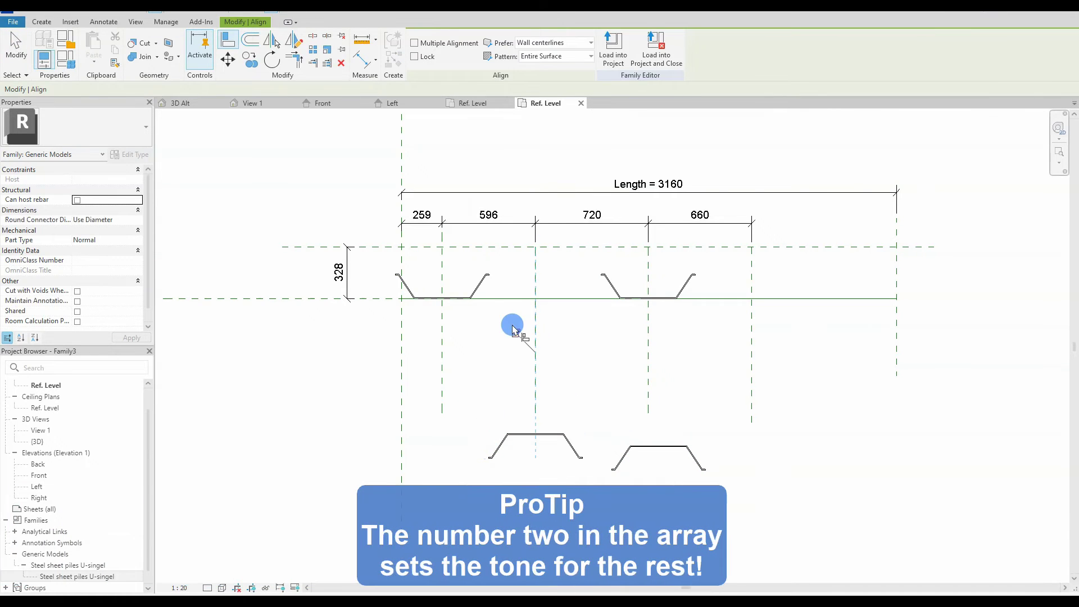
click(306, 246)
click(520, 433)
Align the second flipped pile's centre to the fourth new vertical reference plane and its flat face to the upper horizontal plane.
middle_drag(605, 364, 581, 381)
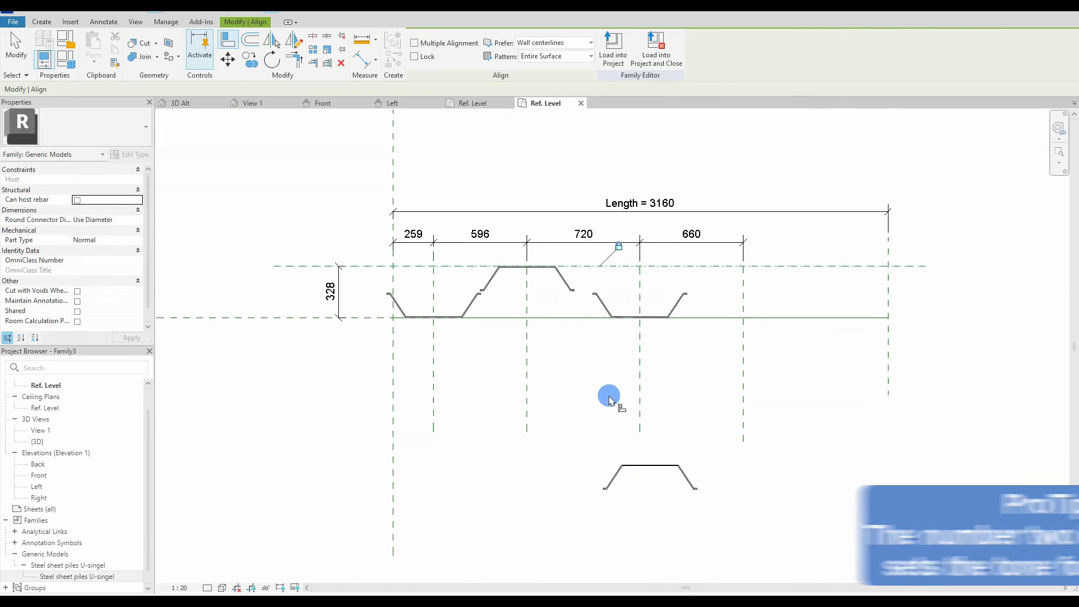
click(654, 463)
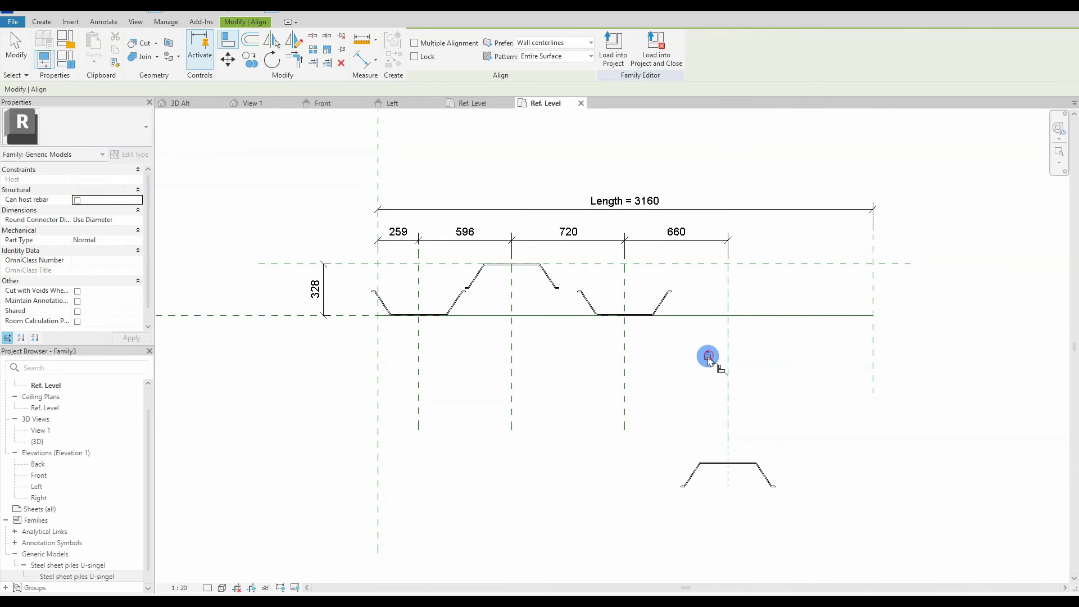
click(681, 262)
click(711, 462)
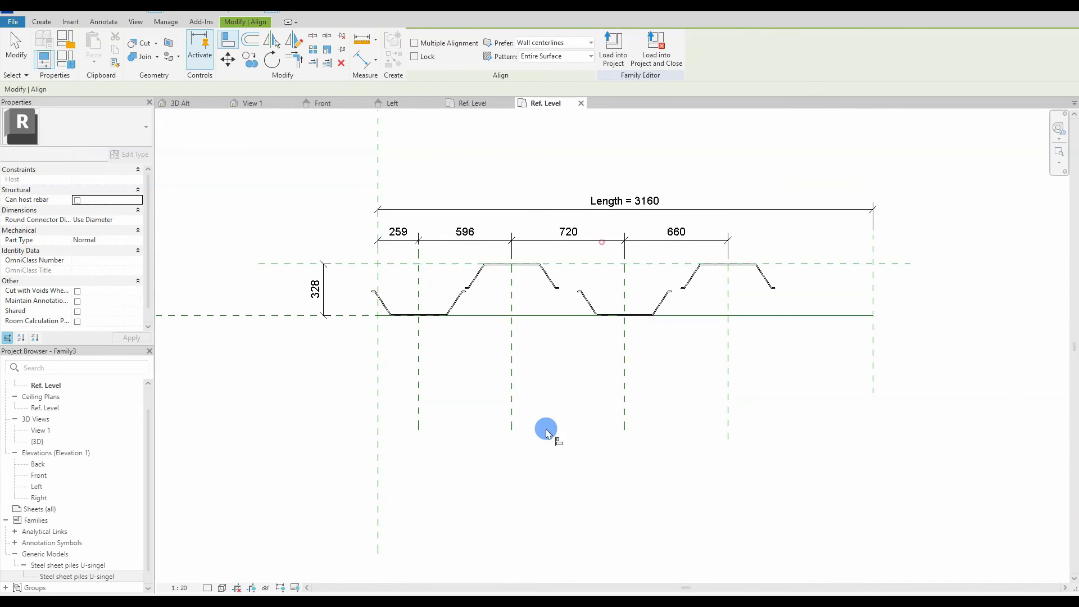
key(Escape)
Label the dimension between the two horizontal reference planes with the Depth parameter.
scroll(547, 380, up, 3)
drag(525, 320, 395, 280)
click(330, 260)
click(438, 47)
click(435, 107)
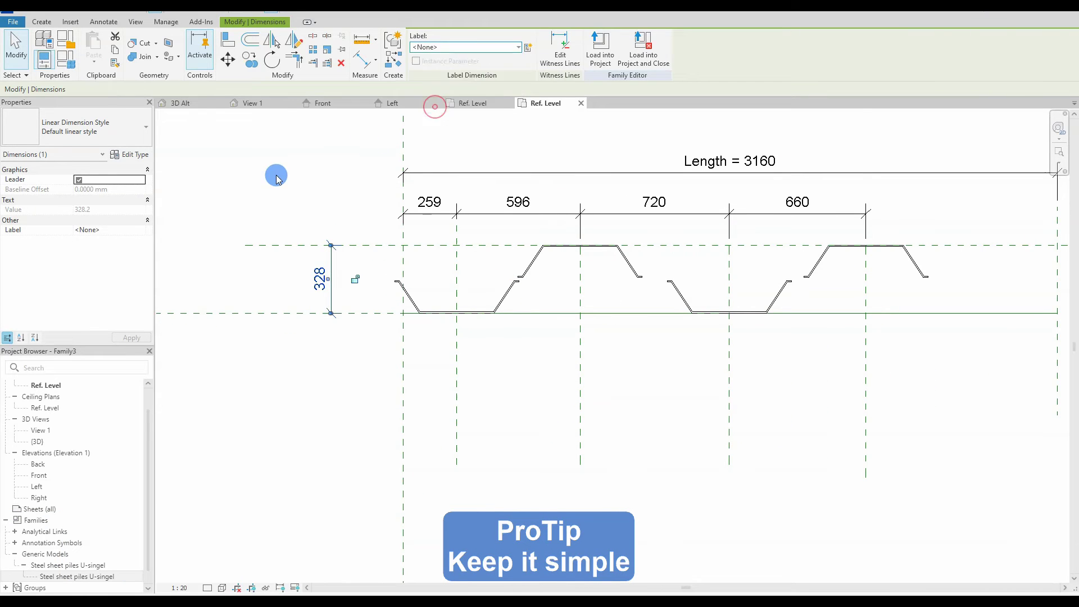
click(276, 179)
Label the first horizontal spacing dimension with WidthHalf and the three remaining spacing dimensions with ActualWidth.
click(413, 212)
click(460, 47)
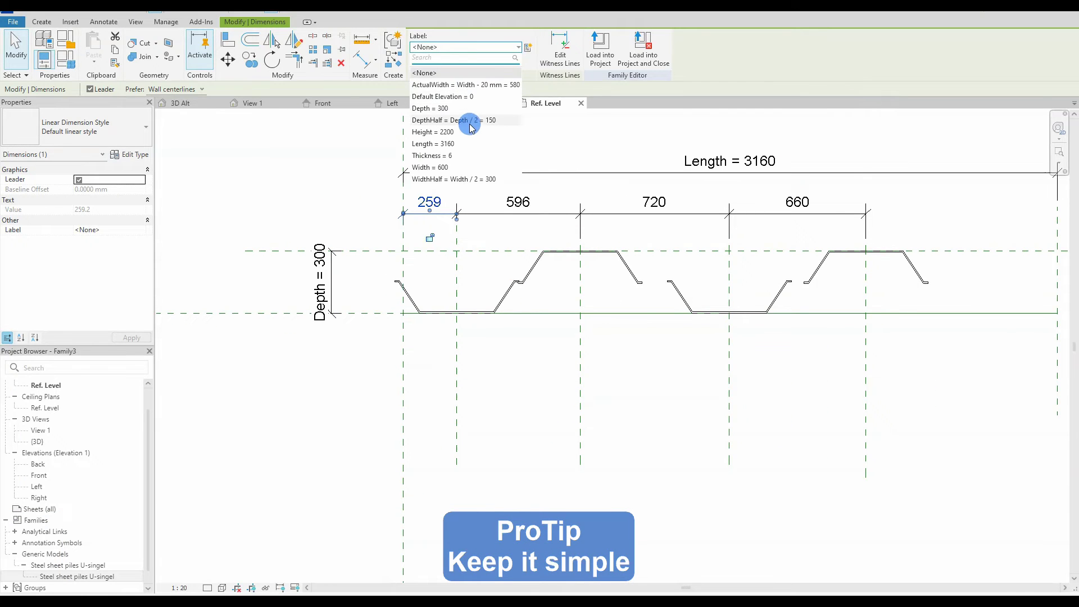
click(462, 179)
click(498, 214)
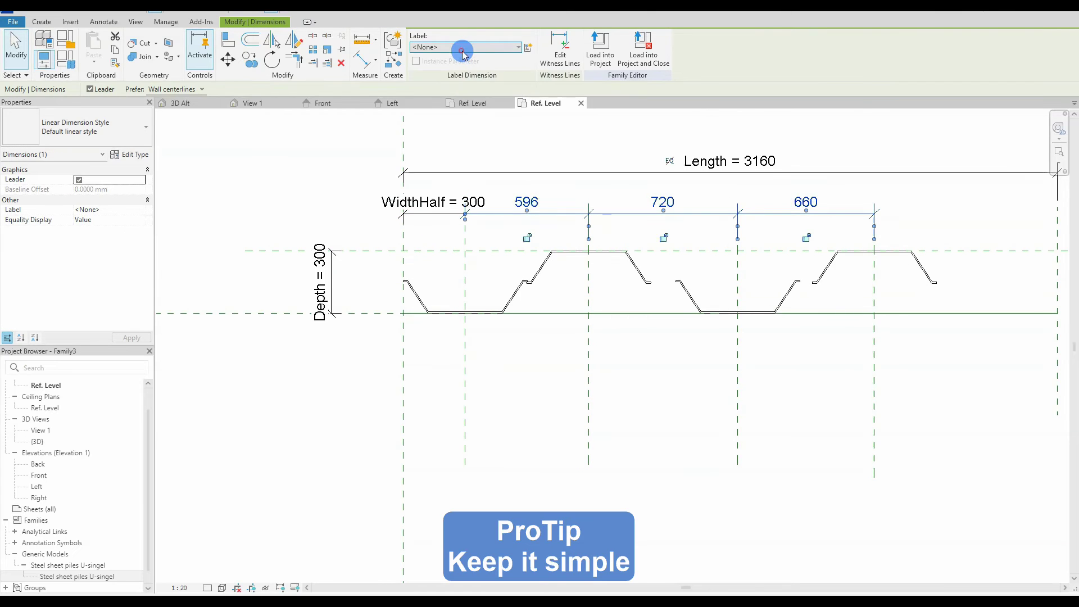
click(464, 49)
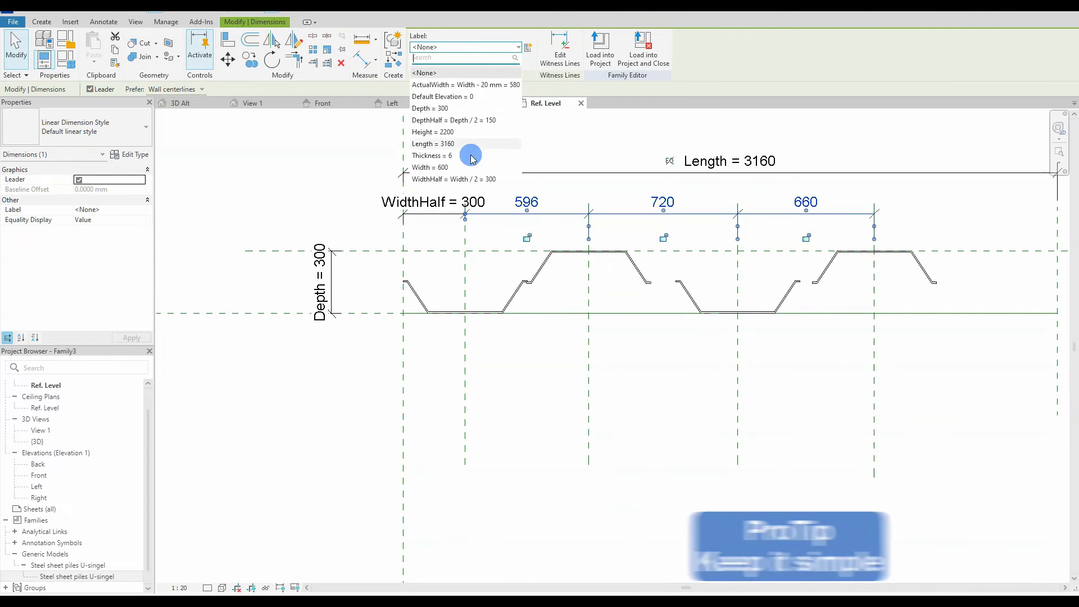
click(466, 84)
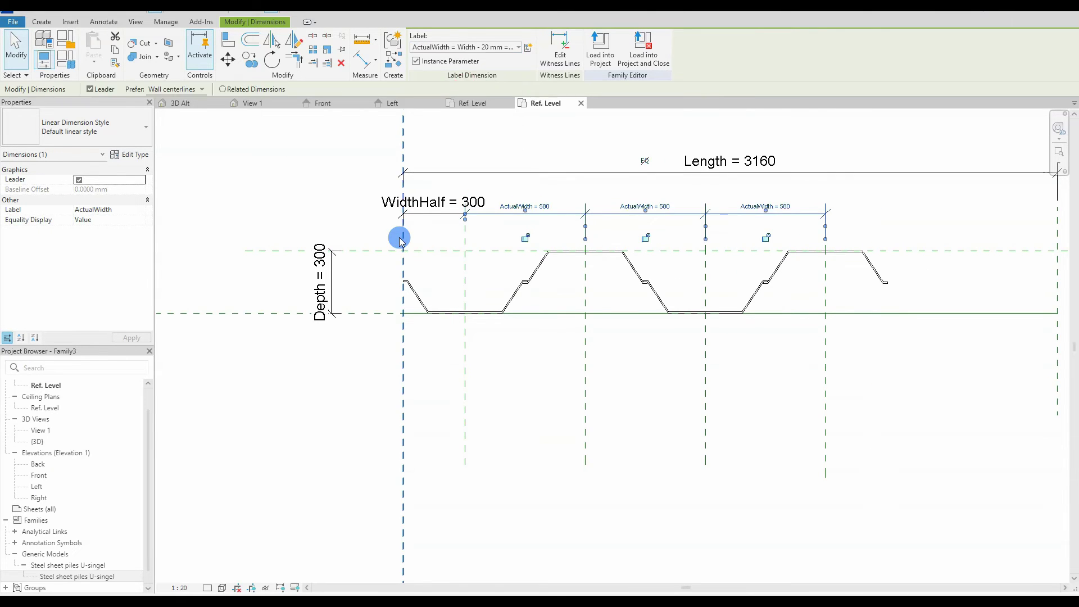
click(569, 409)
Label the array of upright piles on the reference line with the Array parameter.
scroll(527, 278, up, 6)
scroll(495, 331, down, 1)
scroll(486, 336, down, 5)
click(404, 304)
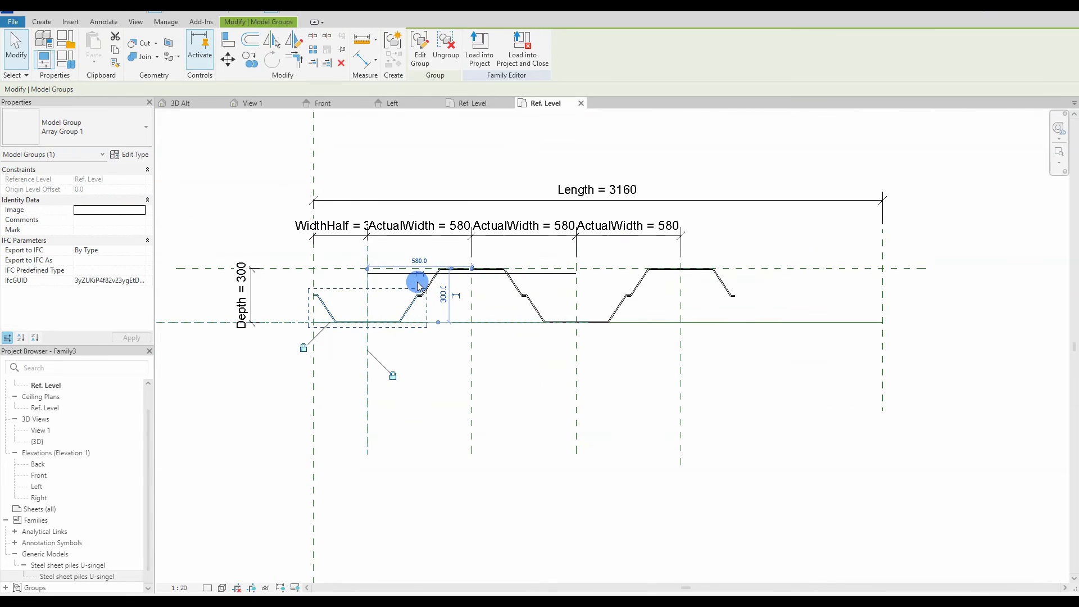
scroll(416, 298, up, 4)
click(452, 362)
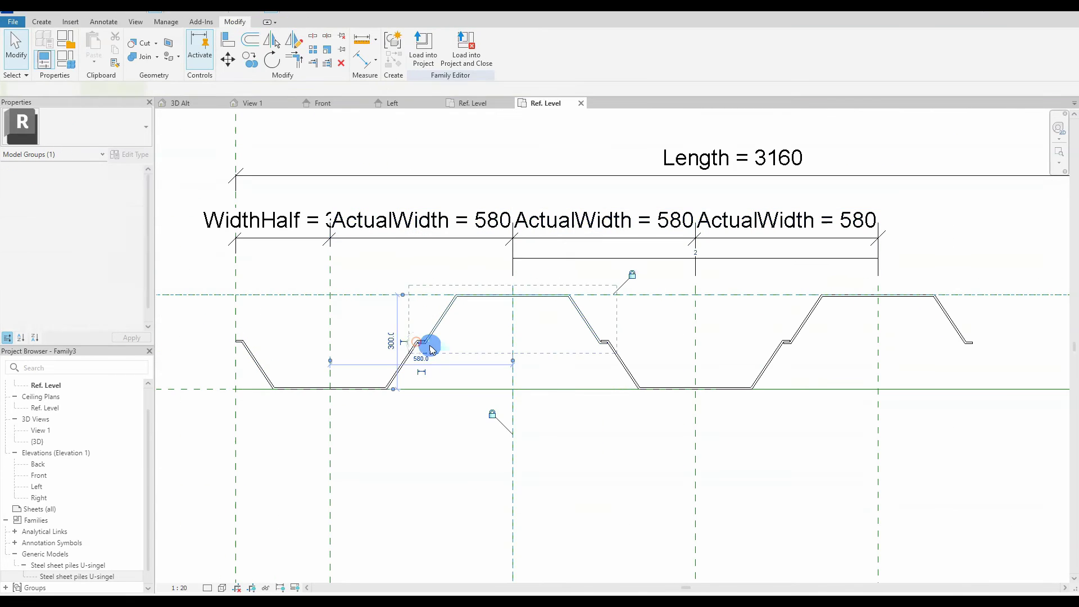
click(404, 364)
drag(628, 306, 575, 145)
click(179, 89)
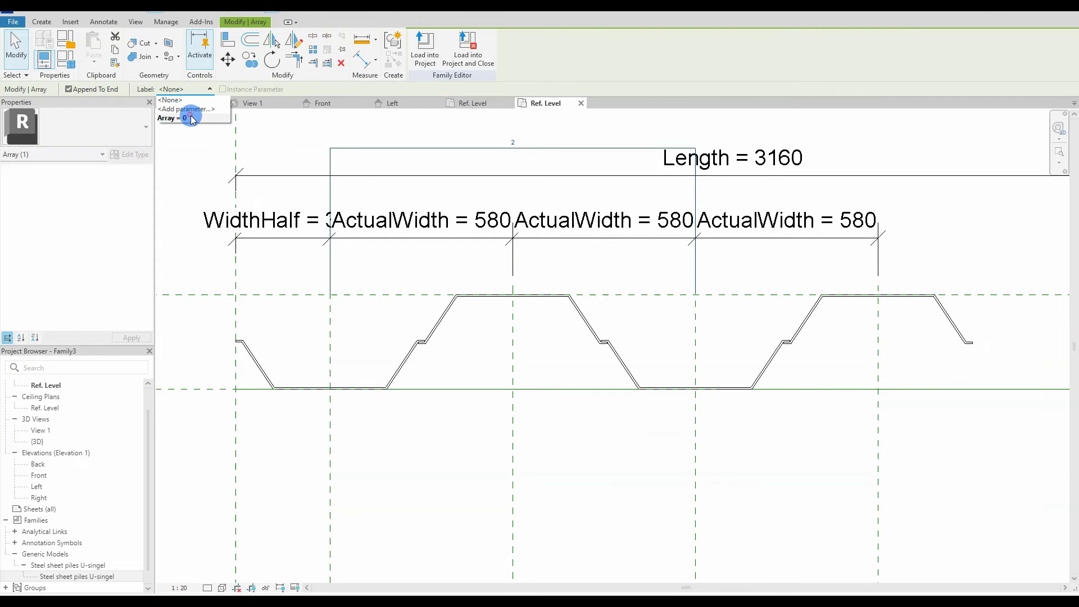
click(174, 118)
scroll(646, 386, down, 3)
click(593, 360)
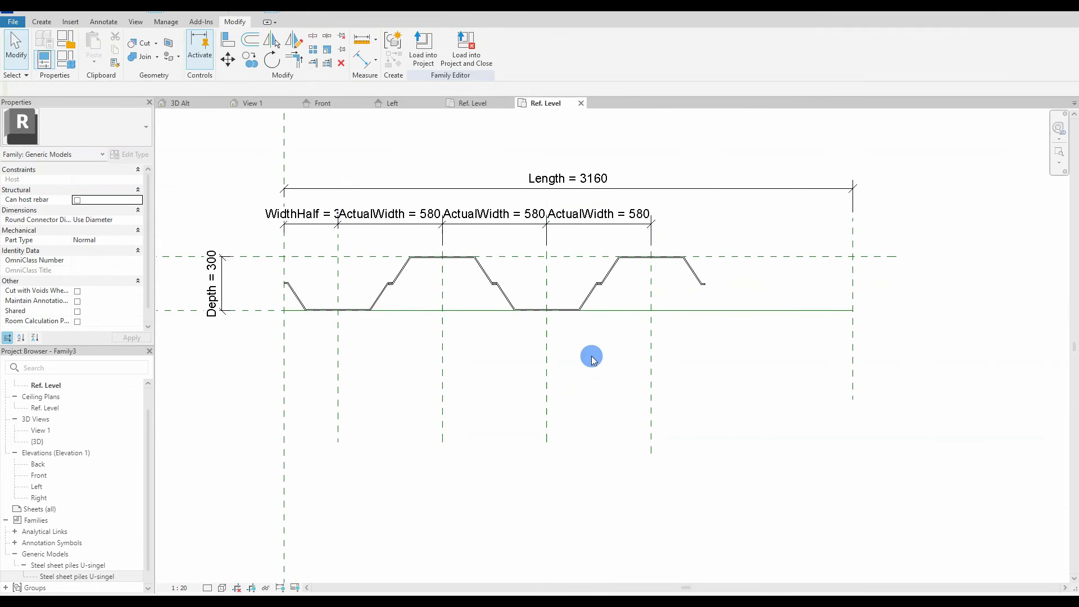
Label the array of flipped piles on the upper plane with the same Array parameter.
click(618, 257)
drag(572, 239, 561, 149)
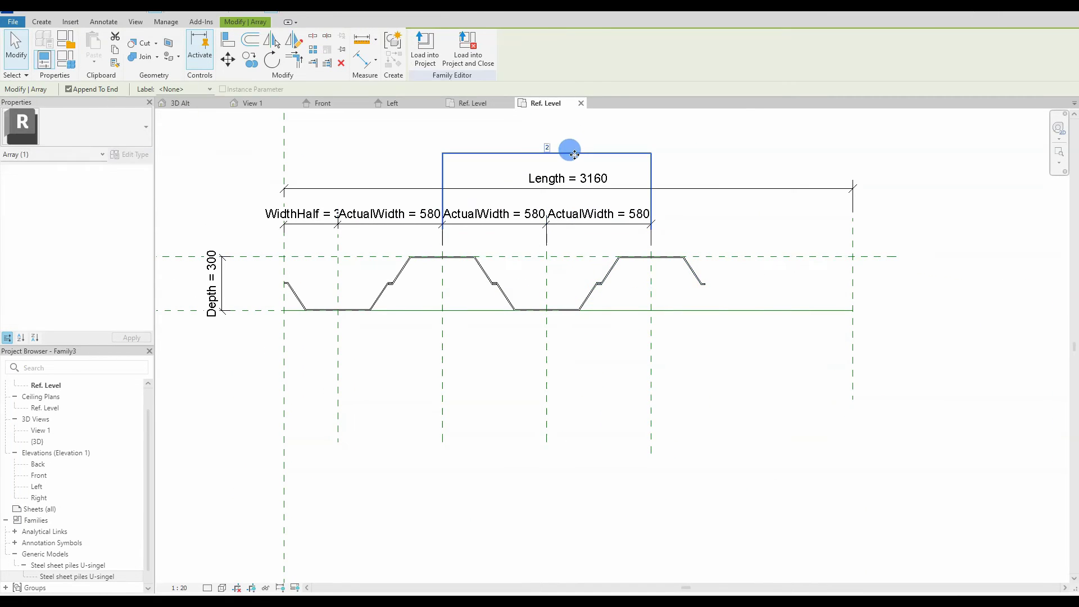
click(183, 88)
click(181, 116)
click(182, 115)
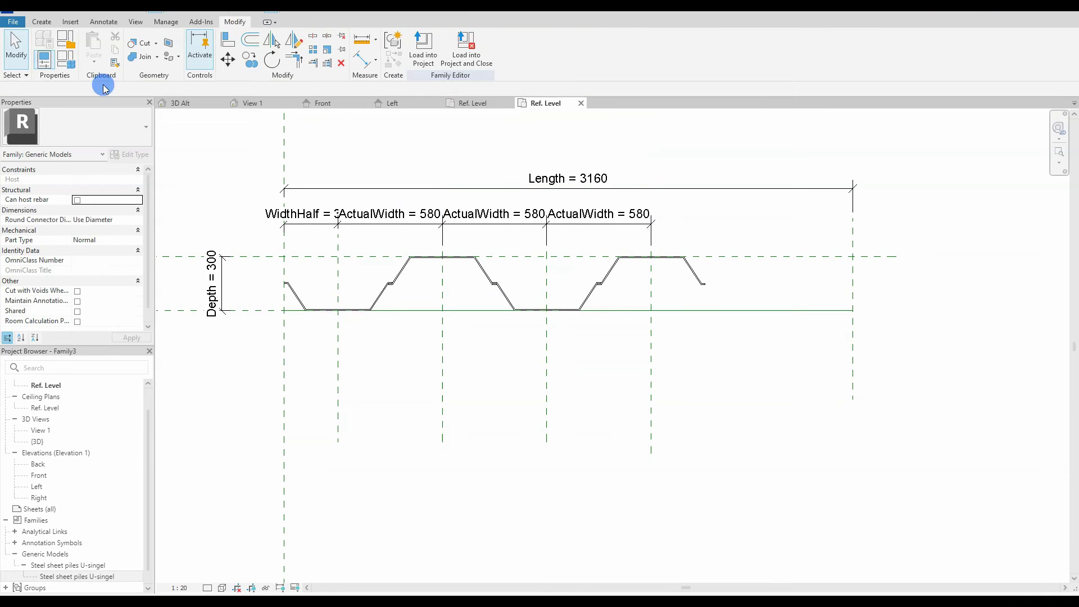
Give the Array parameter the formula Length/(Width*2) in the family types and apply it.
click(71, 63)
click(936, 335)
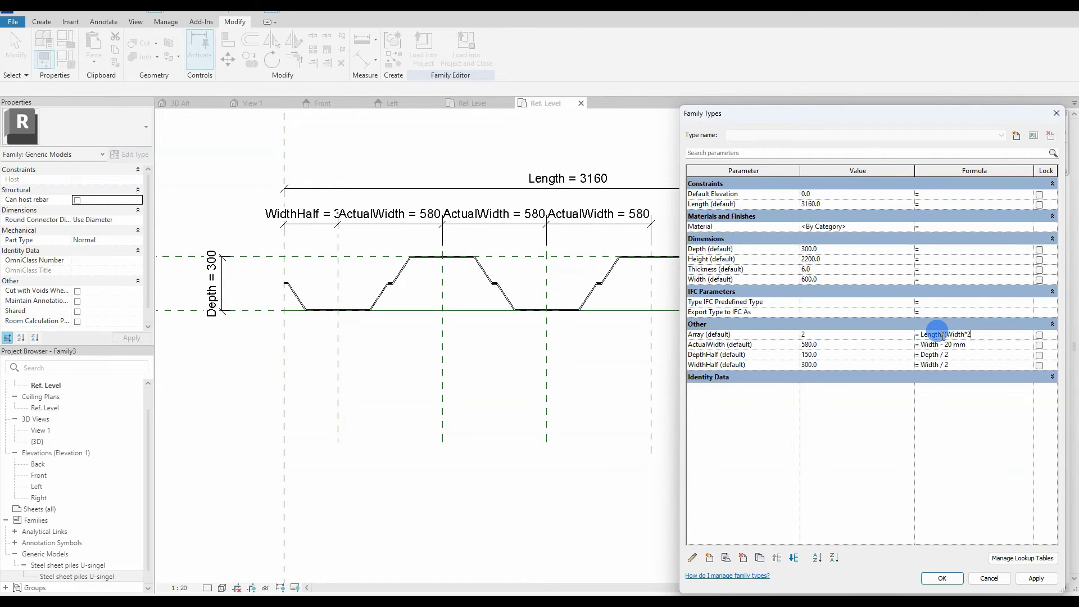
click(1026, 580)
click(942, 578)
Flex the wall by moving its end reference plane outward to a length of 5500 mm.
scroll(622, 281, down, 2)
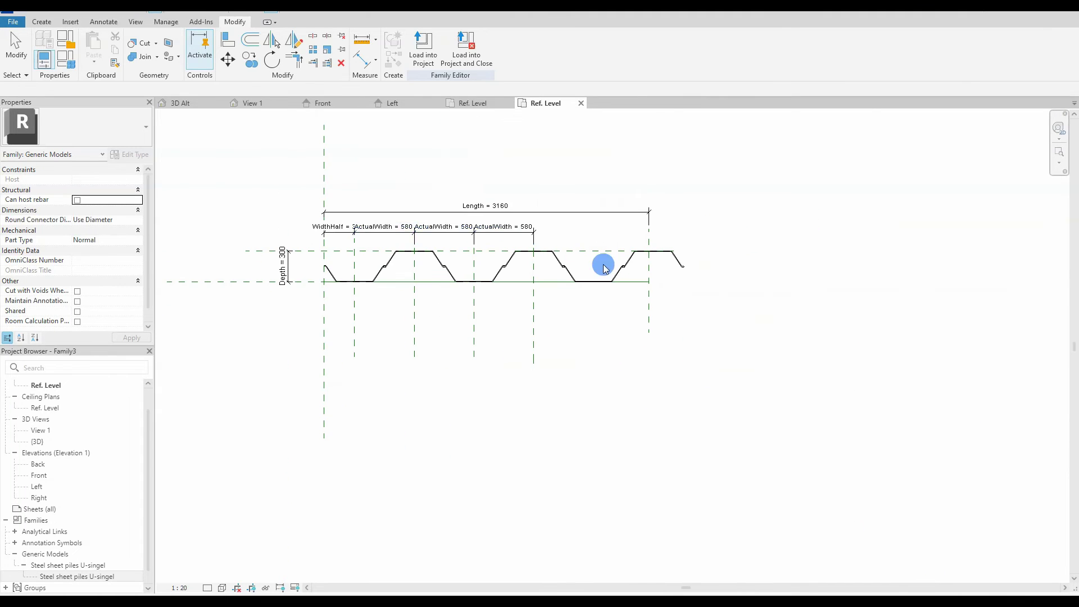
drag(647, 301, 890, 302)
click(625, 366)
middle_drag(581, 382, 702, 388)
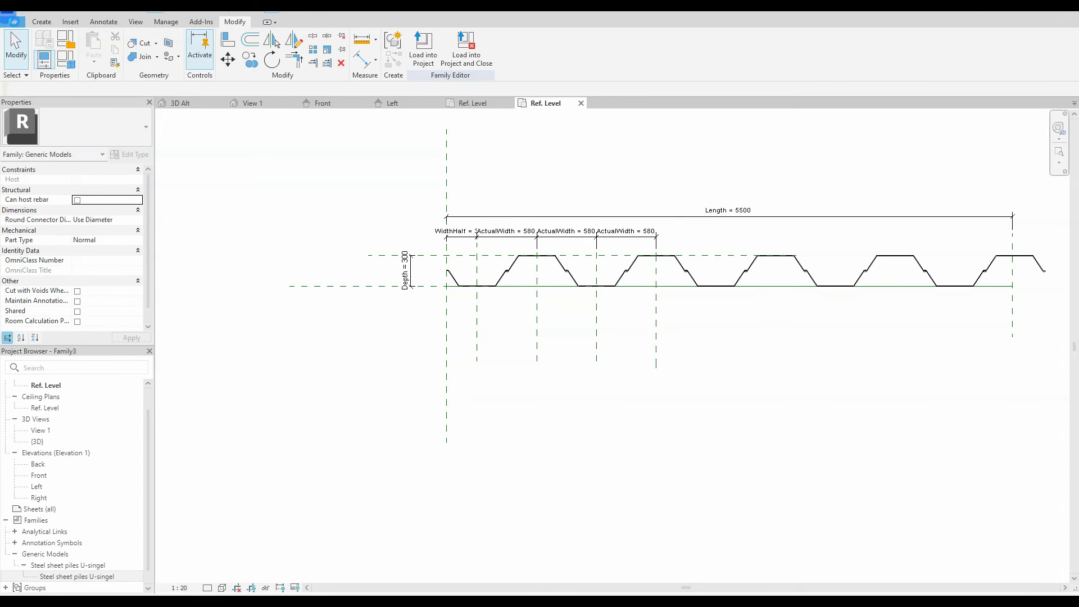
Save the family as Steel sheet piles U.rfa on the desktop, replacing the existing file.
click(13, 21)
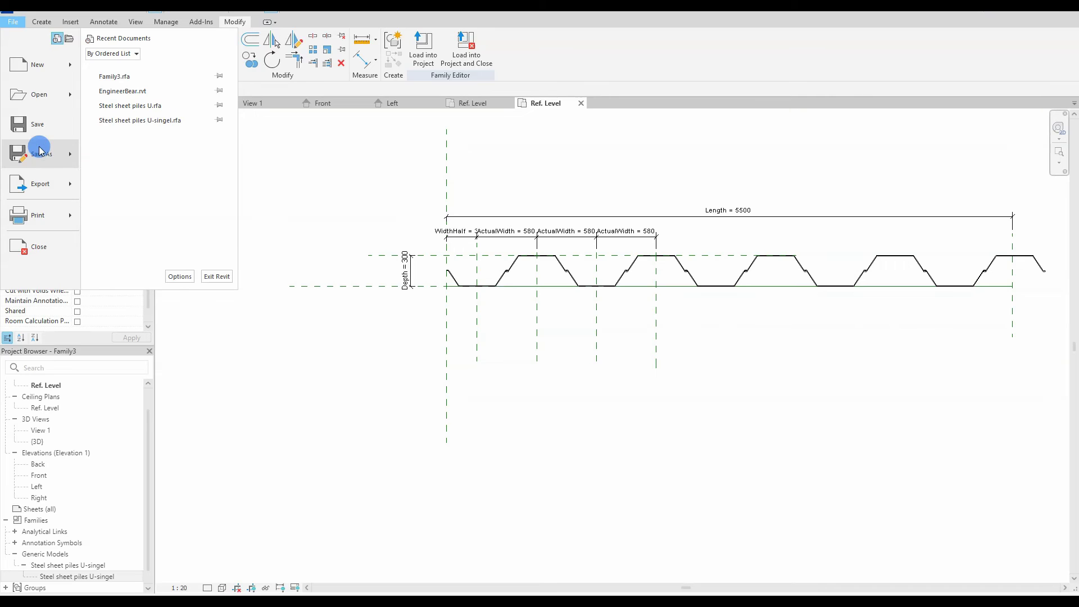
mouse_move(59, 159)
click(145, 148)
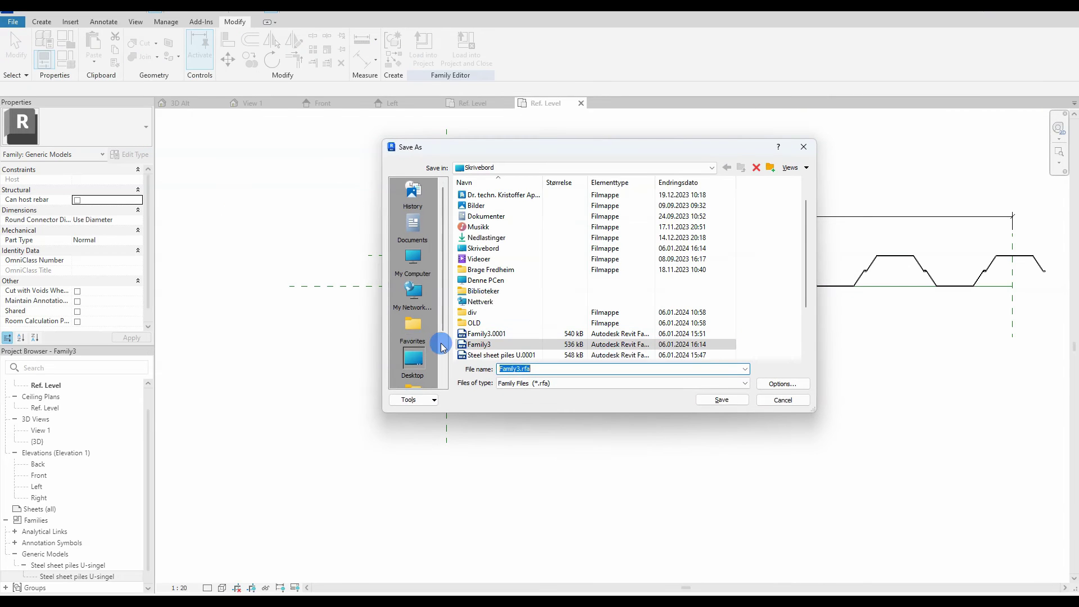
click(466, 348)
scroll(465, 349, down, 2)
click(516, 315)
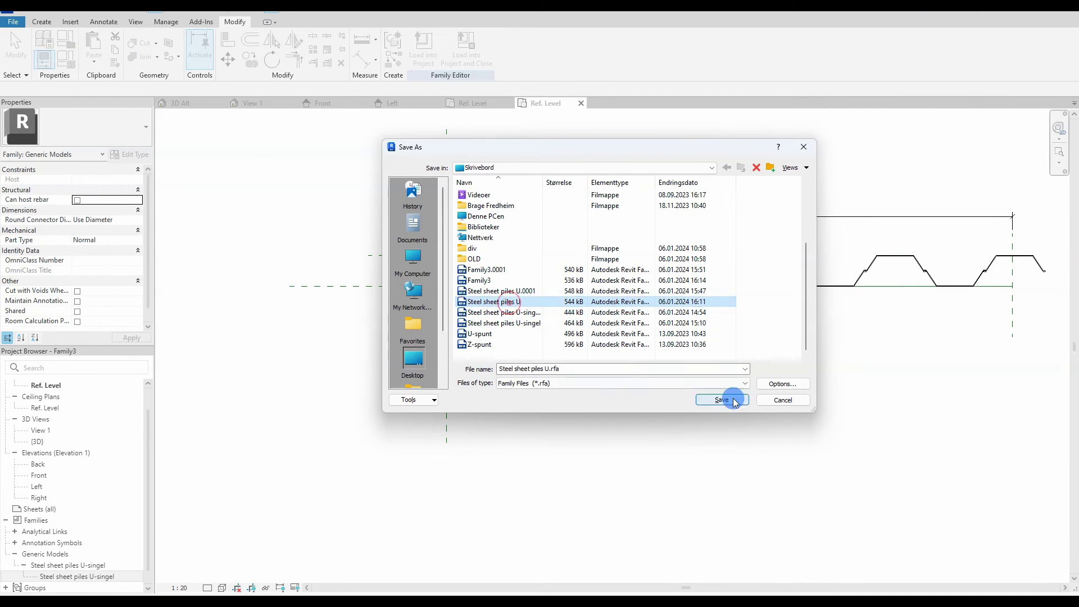
click(721, 399)
click(516, 313)
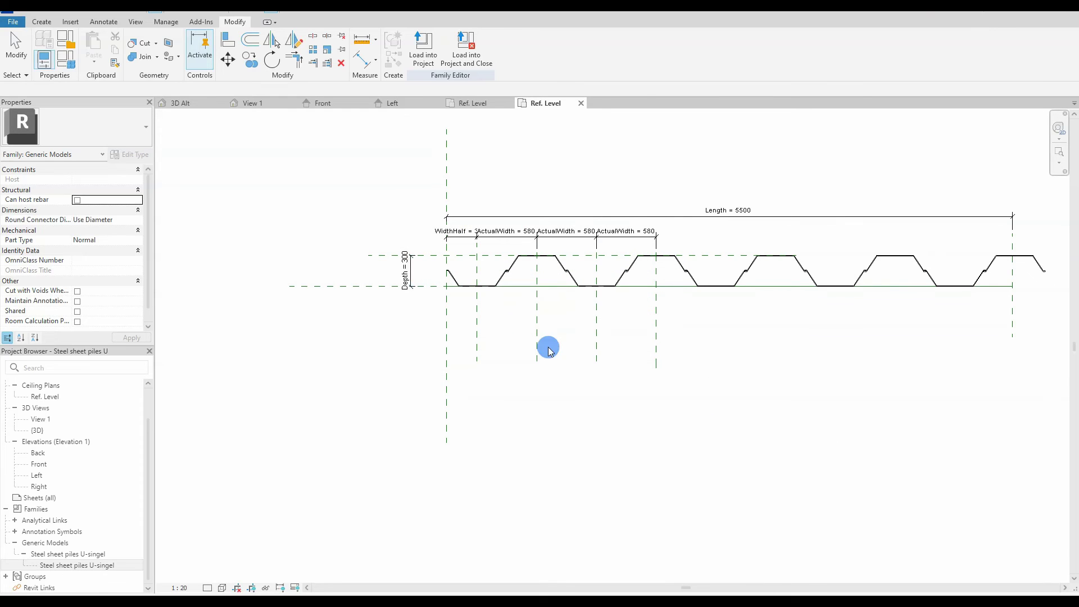
Load the family into the EngineerBear project.
middle_drag(548, 348, 504, 350)
click(425, 55)
click(487, 250)
click(490, 392)
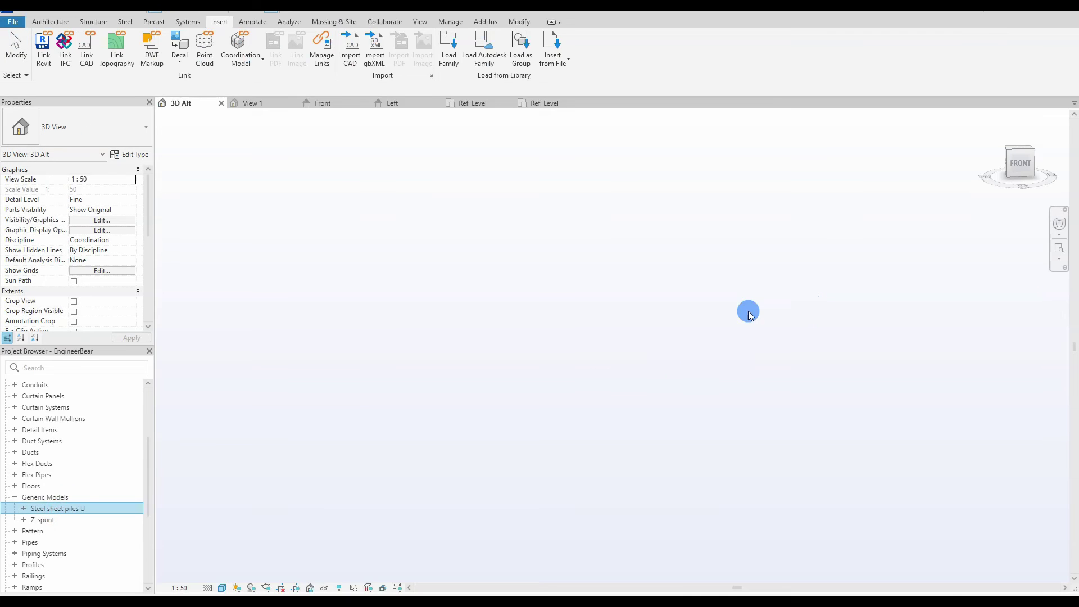
Place a Steel sheet piles U wall about 15900 mm long in the project's 3D view.
click(24, 508)
click(45, 519)
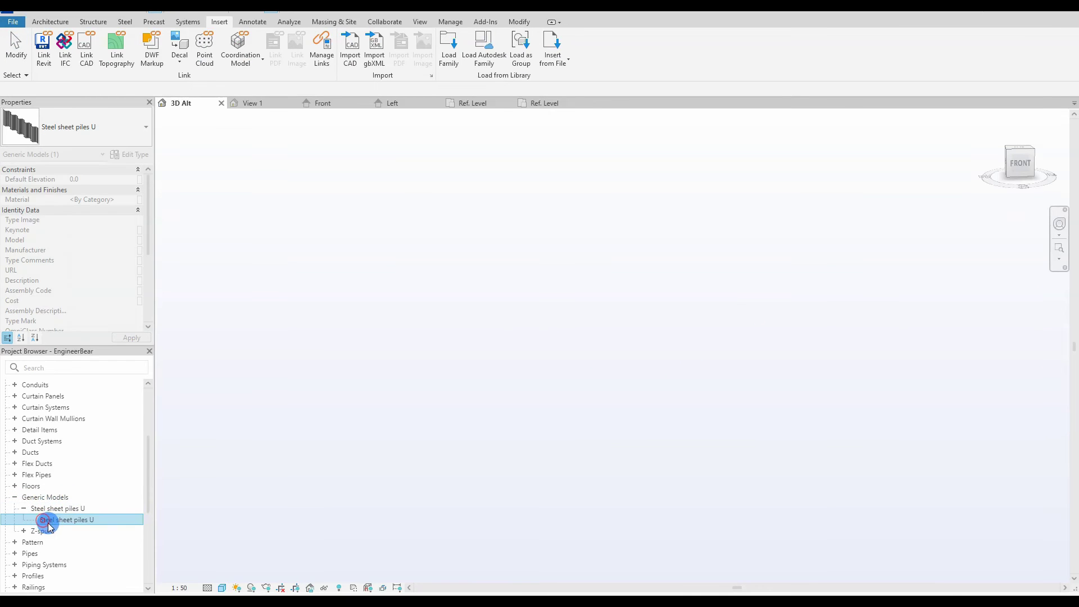
click(804, 292)
click(670, 337)
key(Escape)
key(Escape)
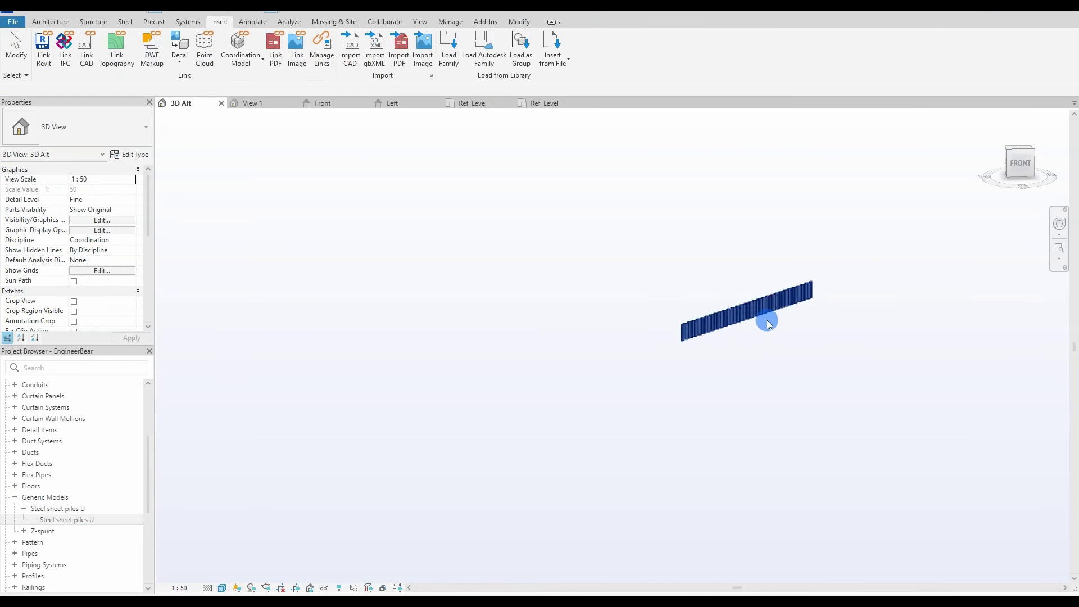
Flex the placed wall by setting its Depth to 500 mm and finally to 200 mm.
scroll(768, 324, up, 5)
click(489, 289)
shift+middle_drag(489, 288, 567, 365)
click(407, 251)
click(425, 371)
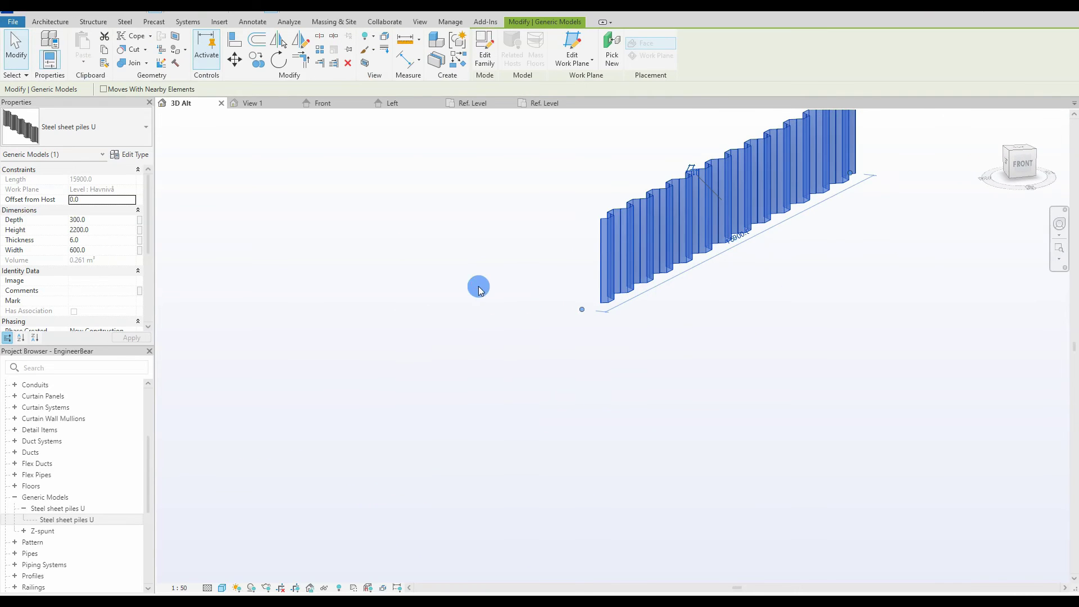
click(479, 286)
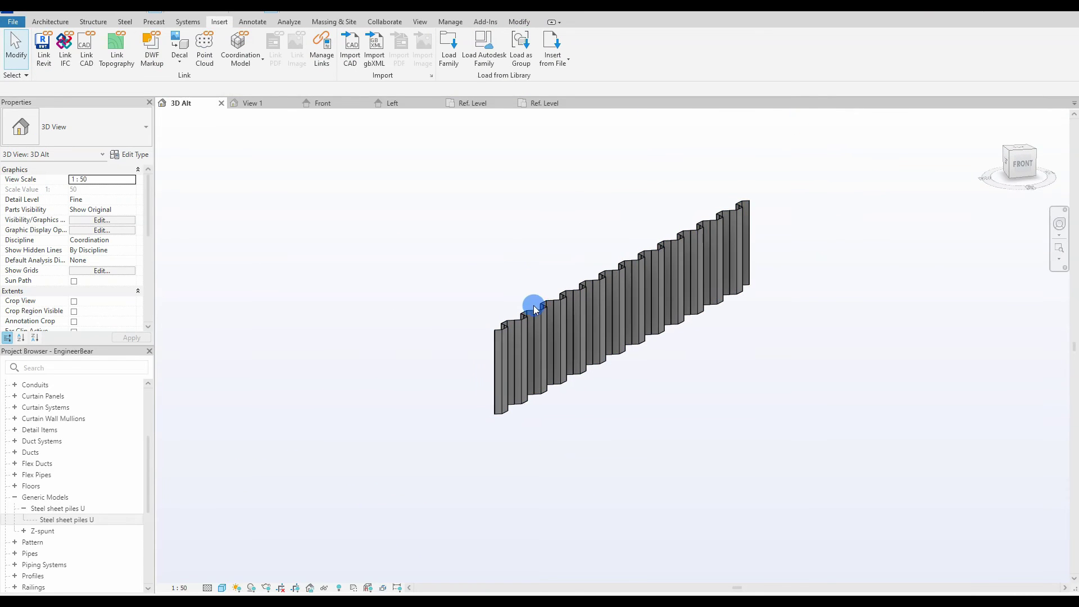
click(531, 309)
click(99, 218)
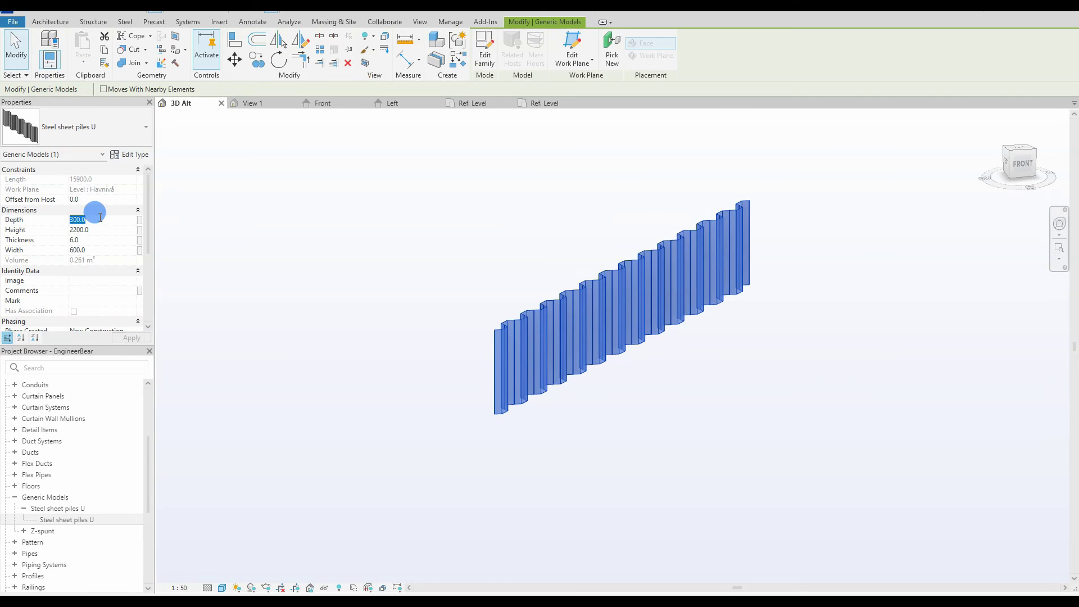
scroll(458, 492, up, 5)
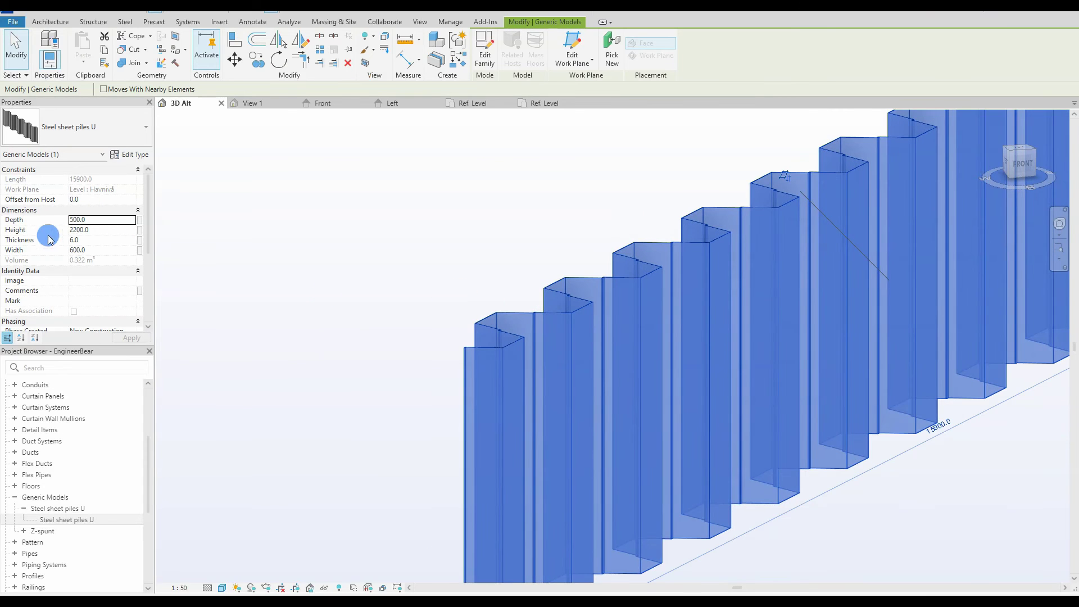
click(106, 216)
text(200)
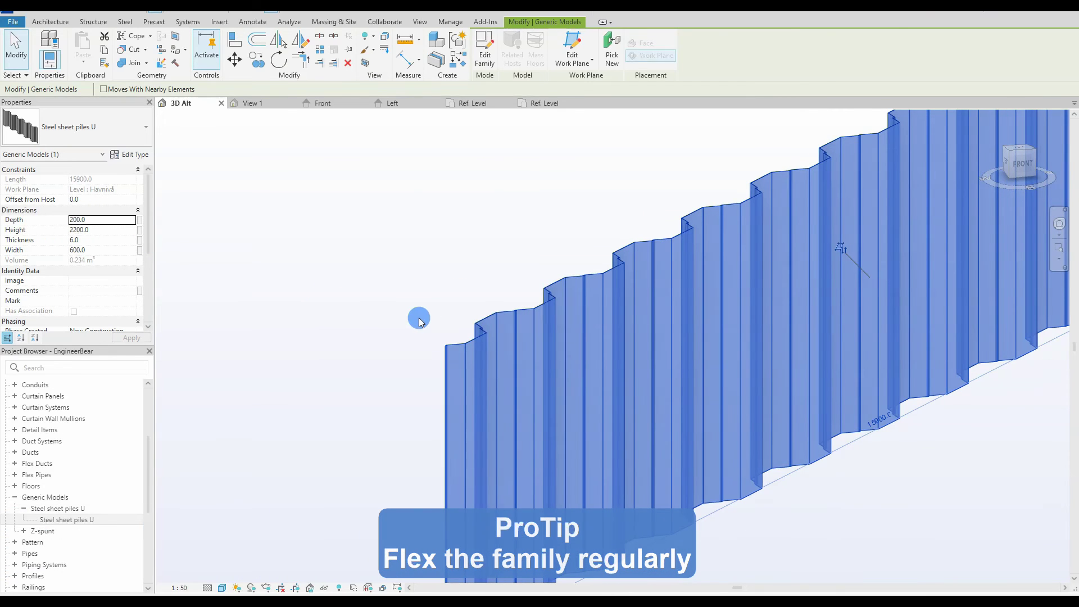
Flex the placed U wall by setting its Height to 5000 mm and its Thickness to 8 mm.
click(100, 228)
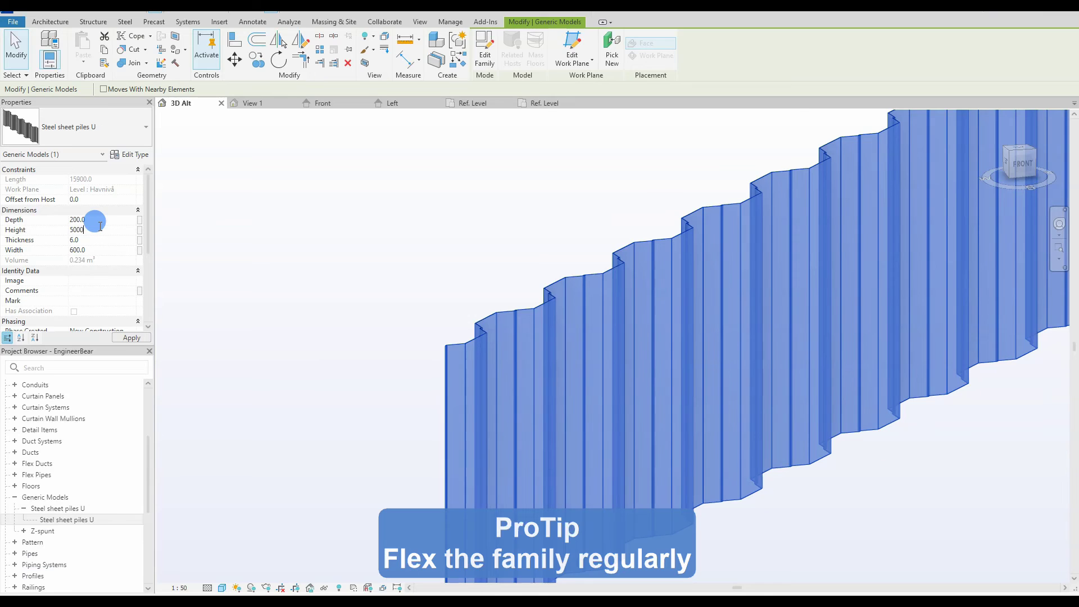
scroll(458, 354, down, 4)
middle_drag(403, 326, 360, 430)
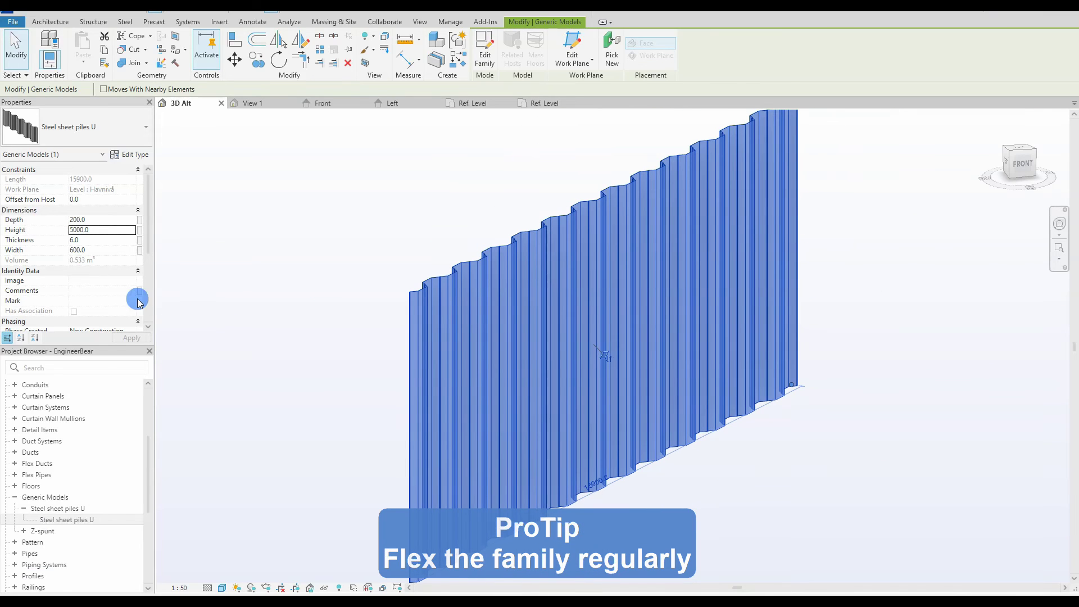
click(89, 240)
text(8)
key(Return)
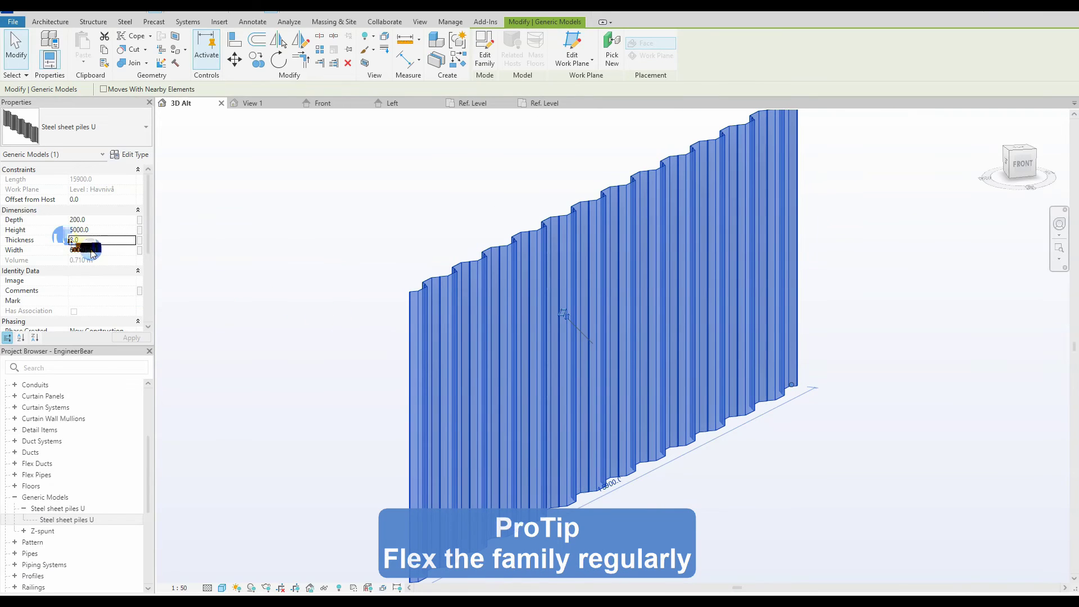
Flex the same wall by setting its Width to 800 mm and its Depth to 500 mm.
click(90, 249)
text(800)
key(Return)
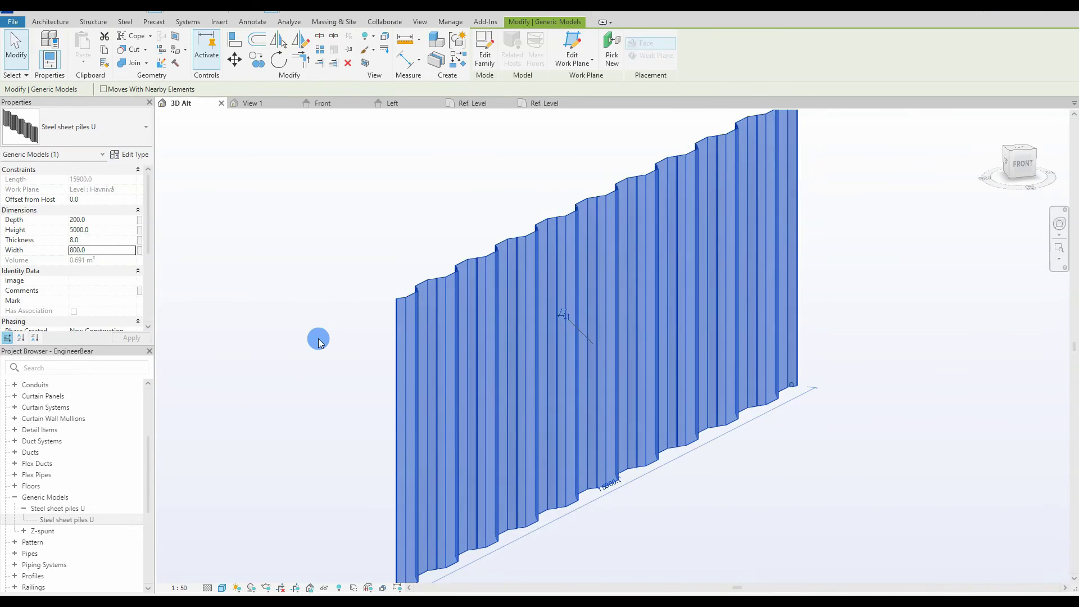
click(92, 220)
text(500)
key(Return)
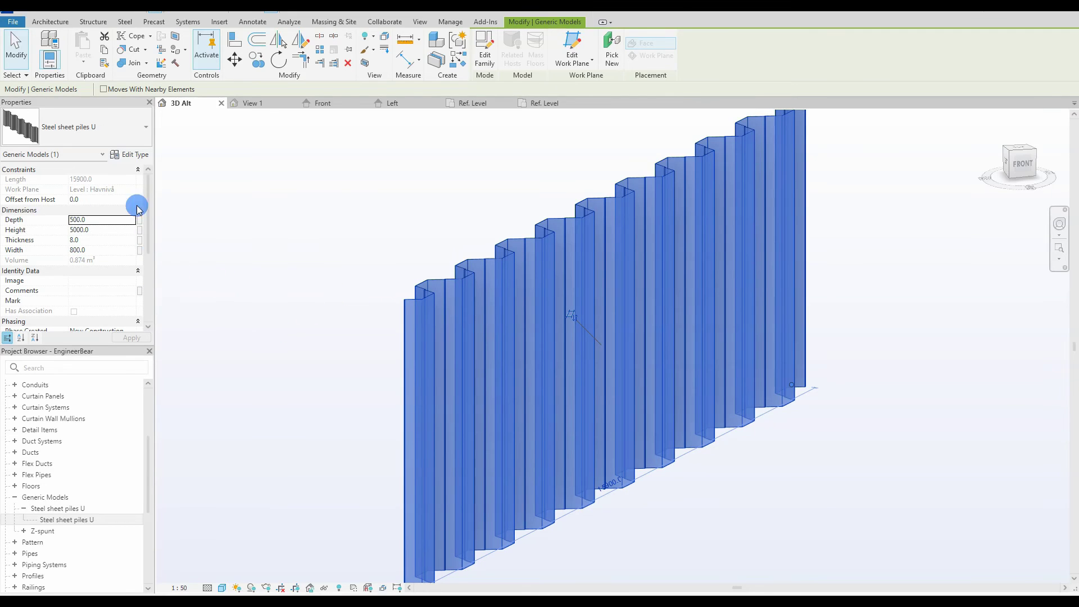
Place a Z-spunt sheet pile wall about 18900 mm long in front of the U wall in the 3D view.
click(49, 542)
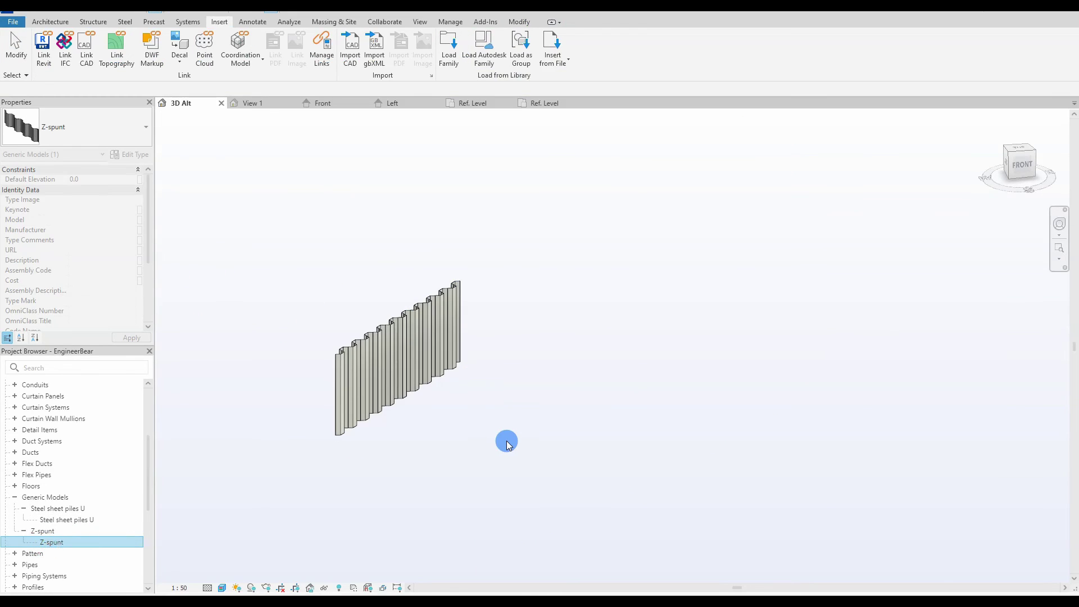
drag(506, 441, 514, 435)
click(581, 388)
click(437, 476)
key(Escape)
key(Escape)
key(Escape)
Inspect the interlock between the Z-spunt piles and open the placed wall's family for editing.
scroll(329, 482, up, 10)
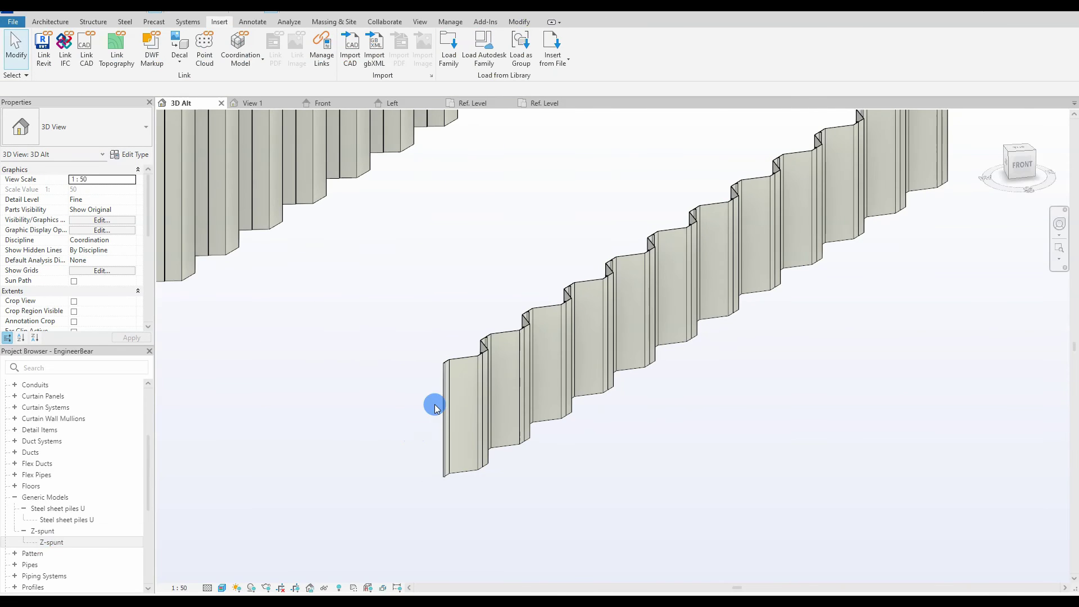
scroll(396, 488, up, 5)
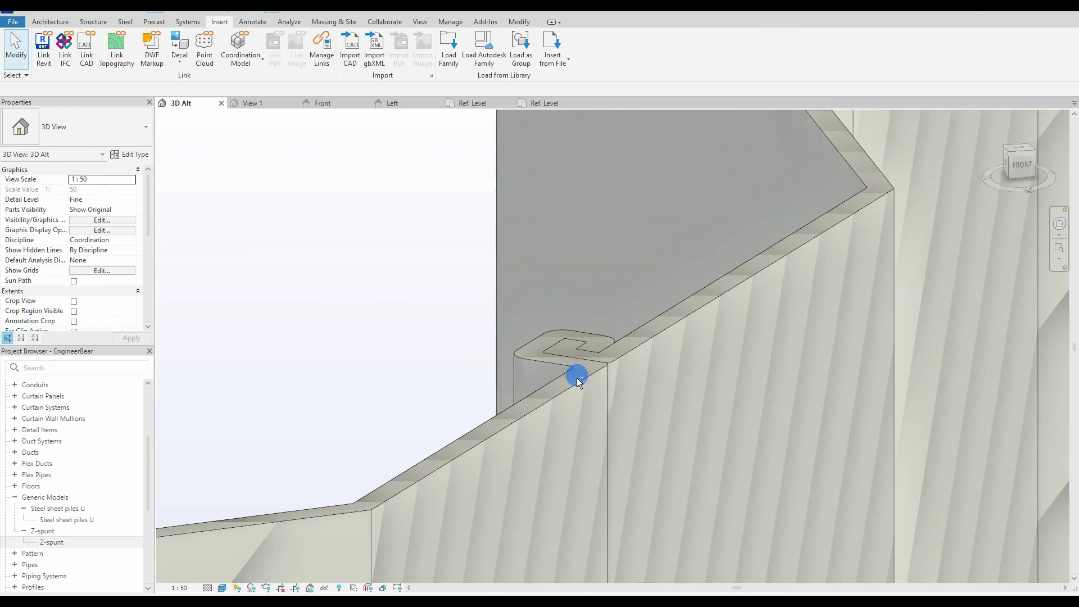
scroll(607, 359, down, 8)
click(493, 380)
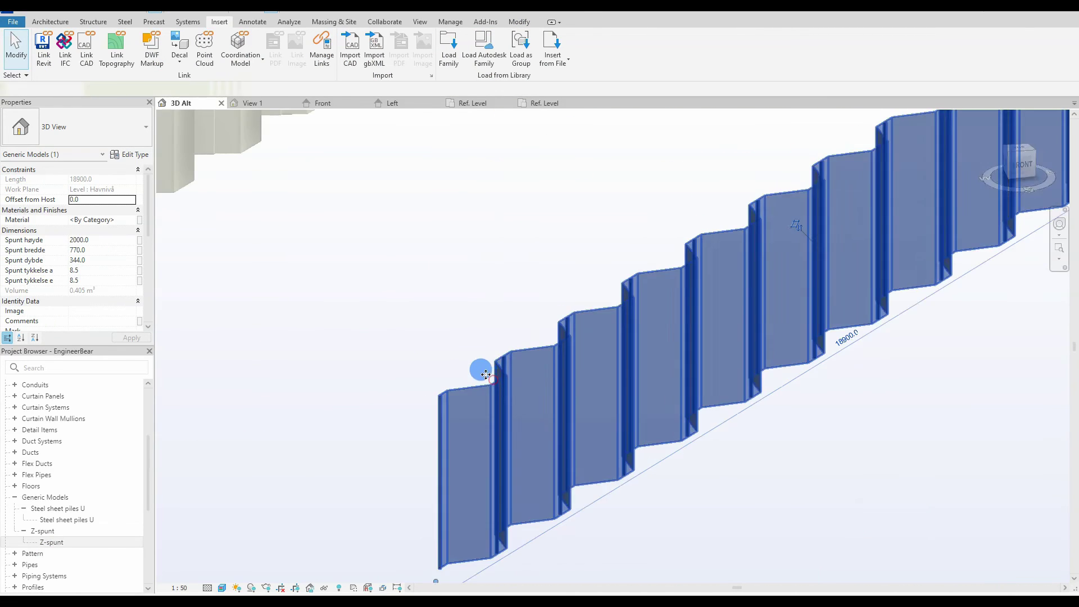
scroll(472, 366, down, 3)
click(484, 55)
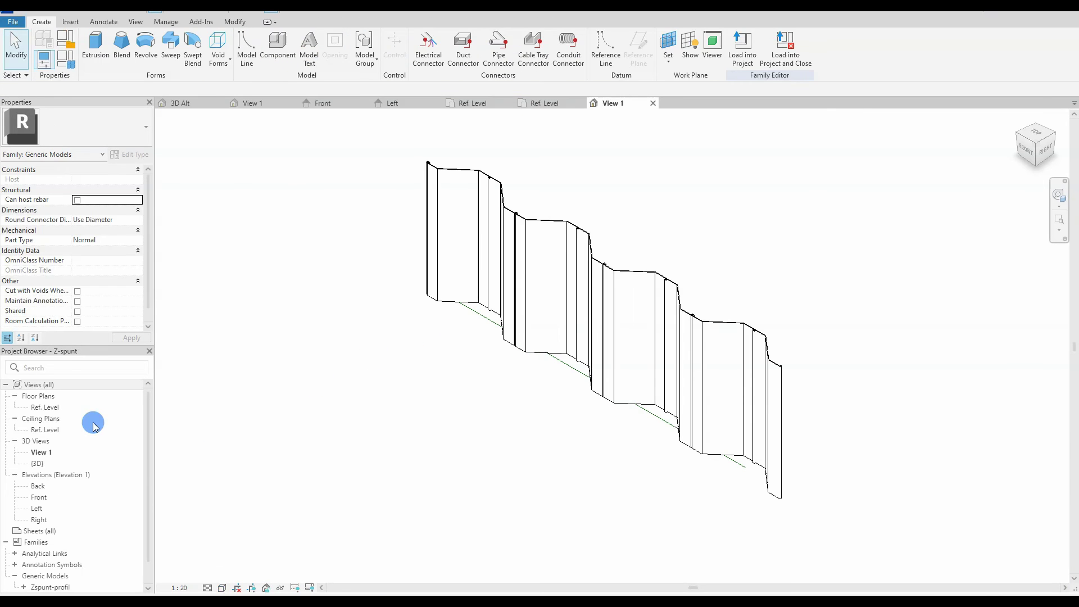
Open the Z-spunt family's Ref. Level floor plan and examine the interlock detail between neighbouring profiles.
double_click(62, 408)
scroll(538, 450, up, 6)
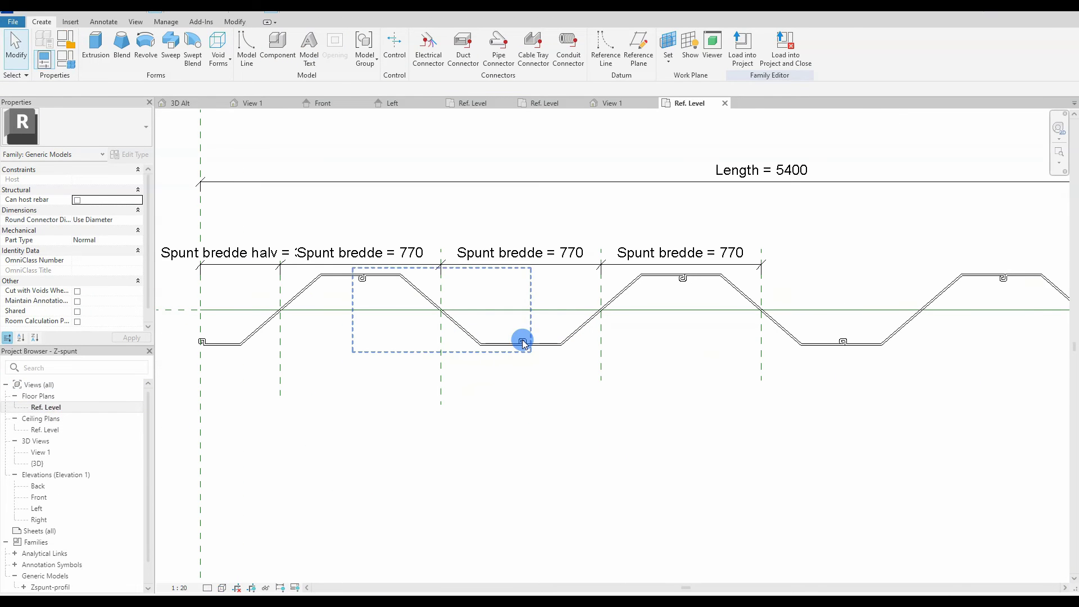
scroll(552, 350, up, 5)
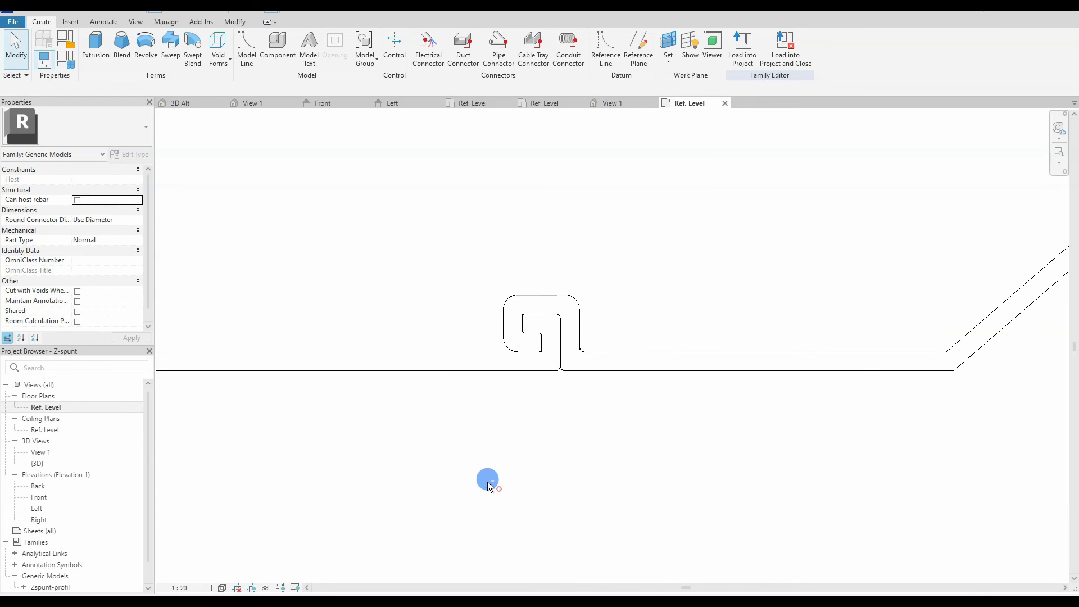
scroll(475, 476, down, 6)
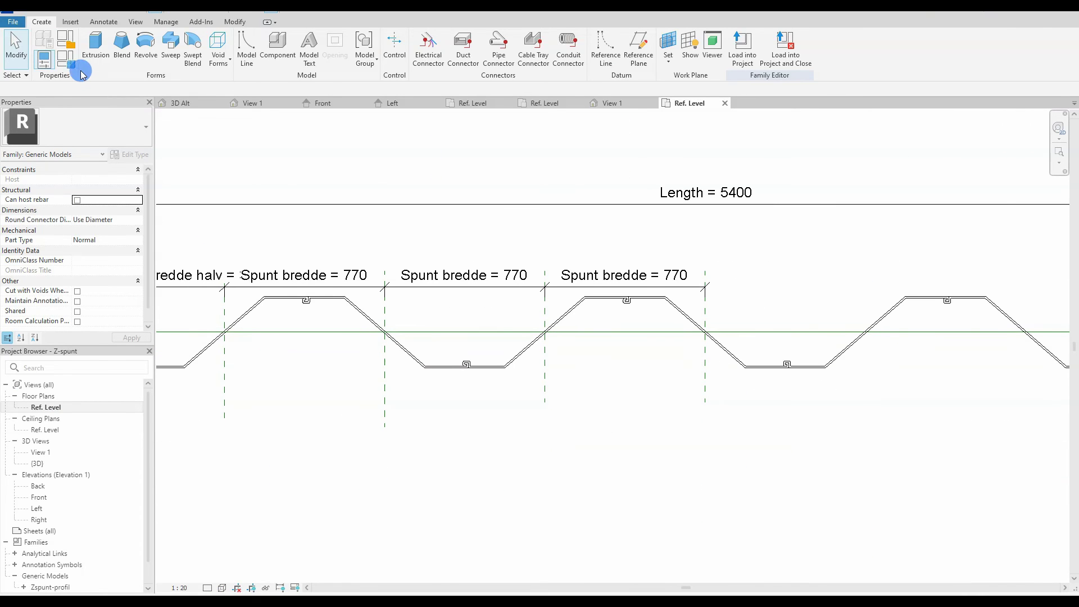
Review the Z-spunt family's parameters and formulas in Family Types against the profile in the plan.
click(65, 60)
click(1050, 116)
scroll(454, 370, up, 3)
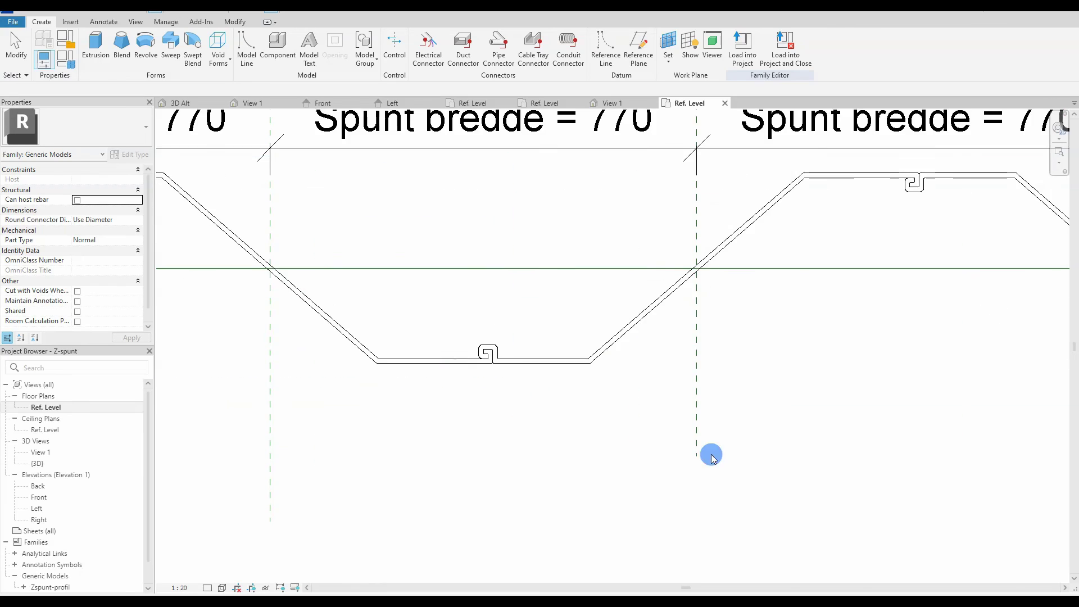
scroll(700, 455, up, 2)
click(66, 59)
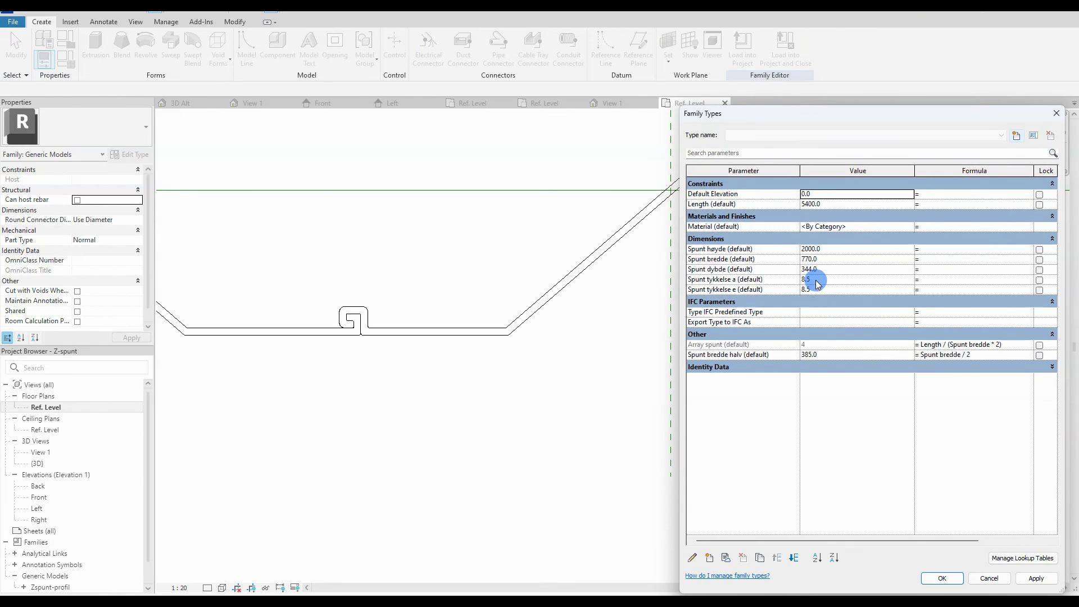